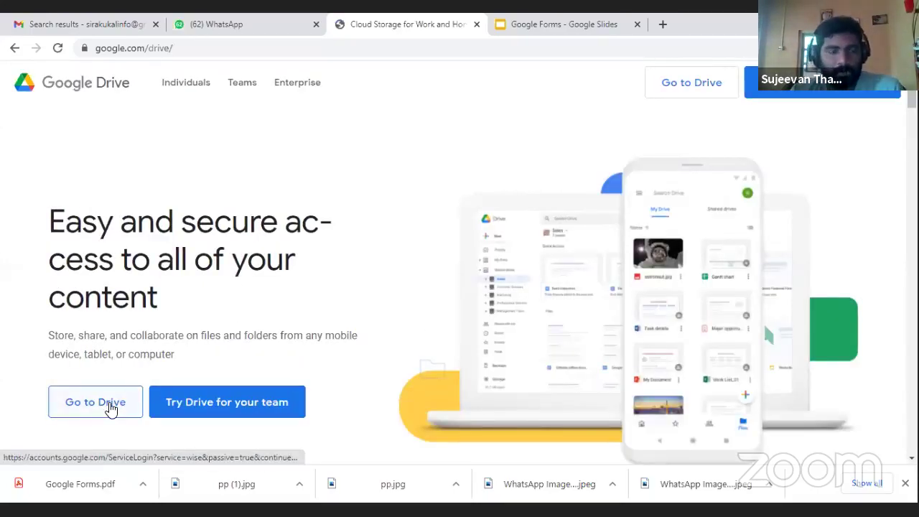
Go to My Drive and dismiss the new-folder prompt without creating anything.
click(111, 408)
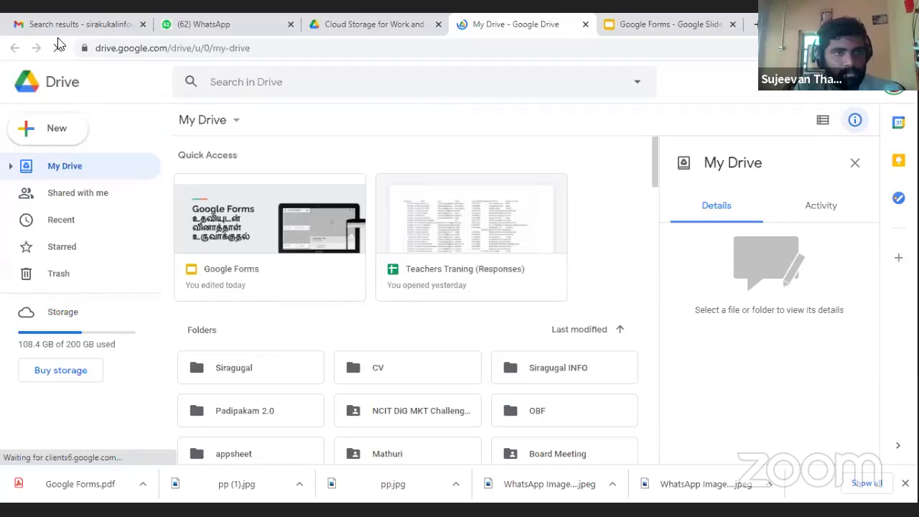
key(shift+f)
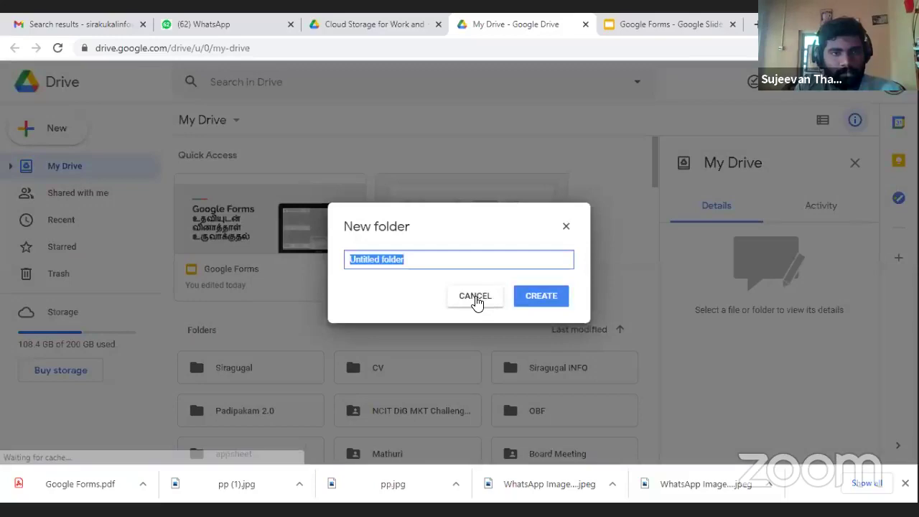
click(476, 302)
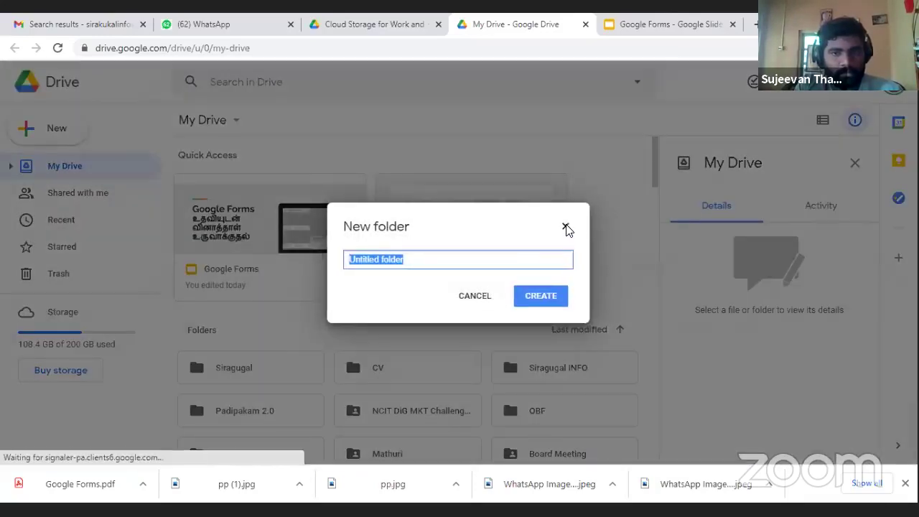
click(567, 229)
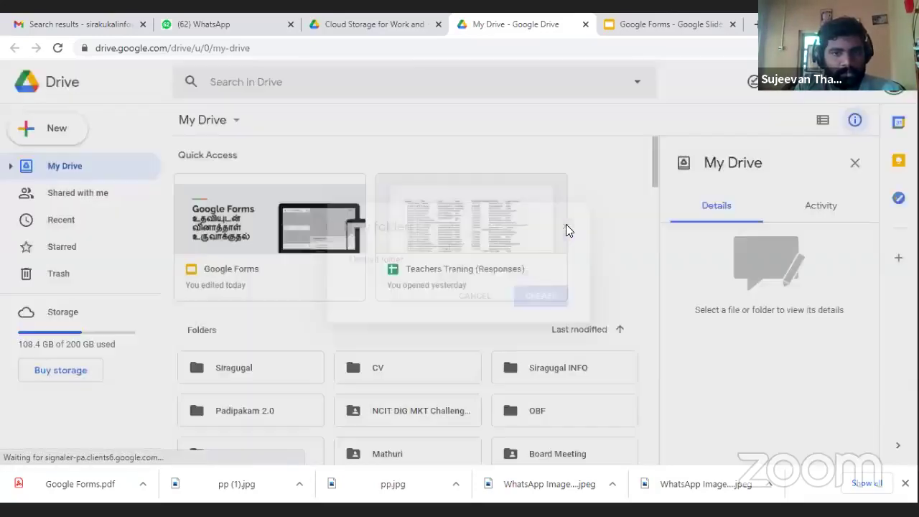
click(566, 228)
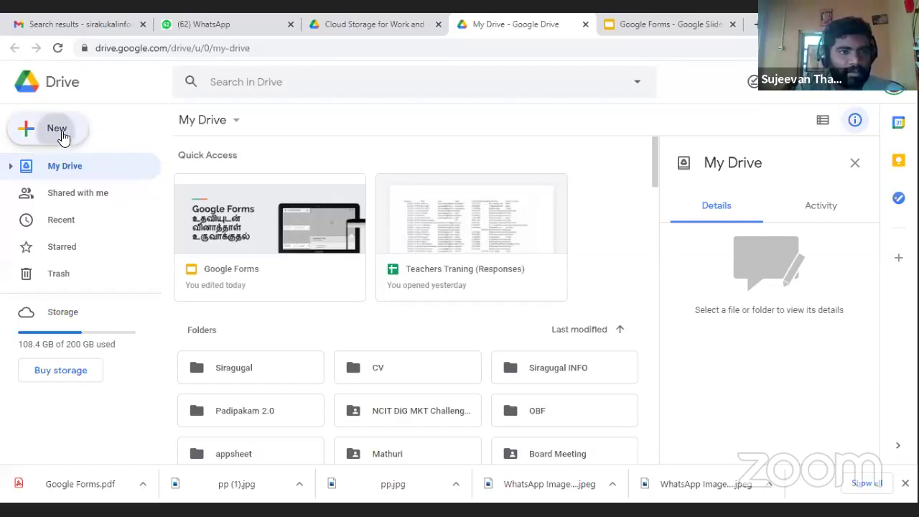
Make a new folder named 'Grade 10' in My Drive and open it.
click(63, 136)
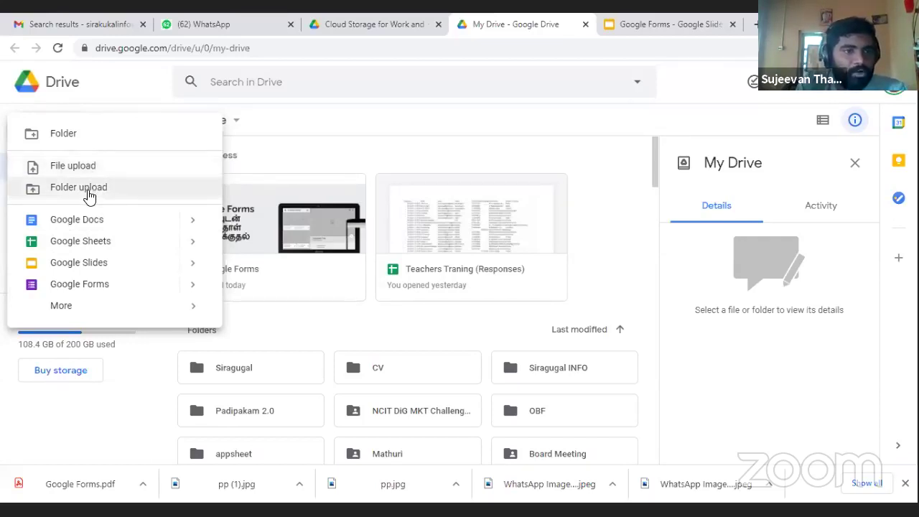
click(75, 137)
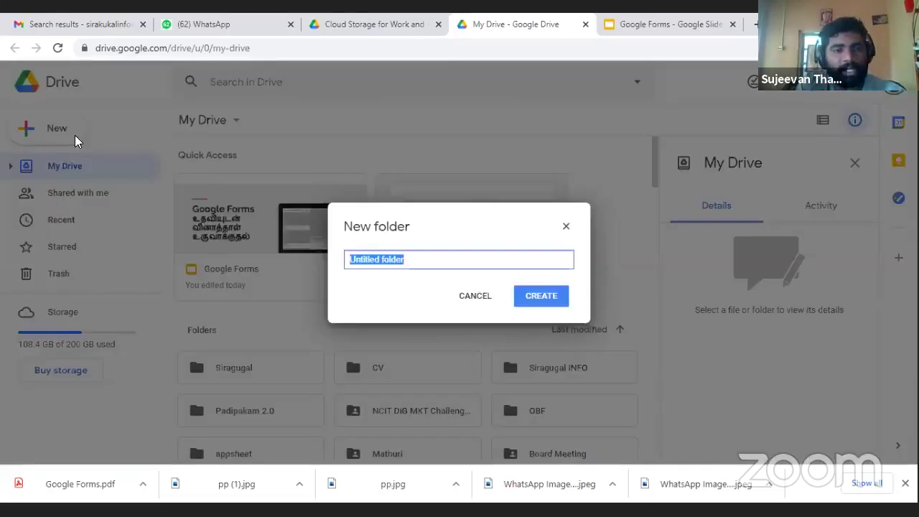
text(Grade)
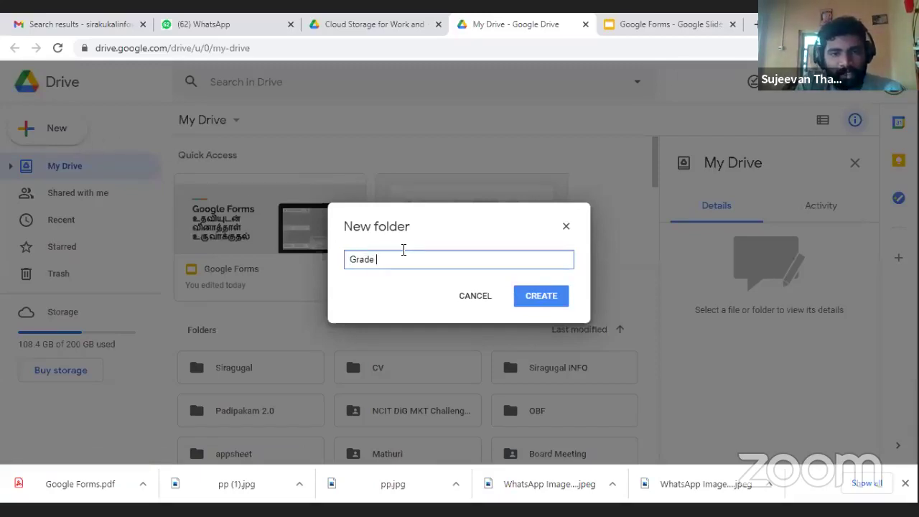
text( 10)
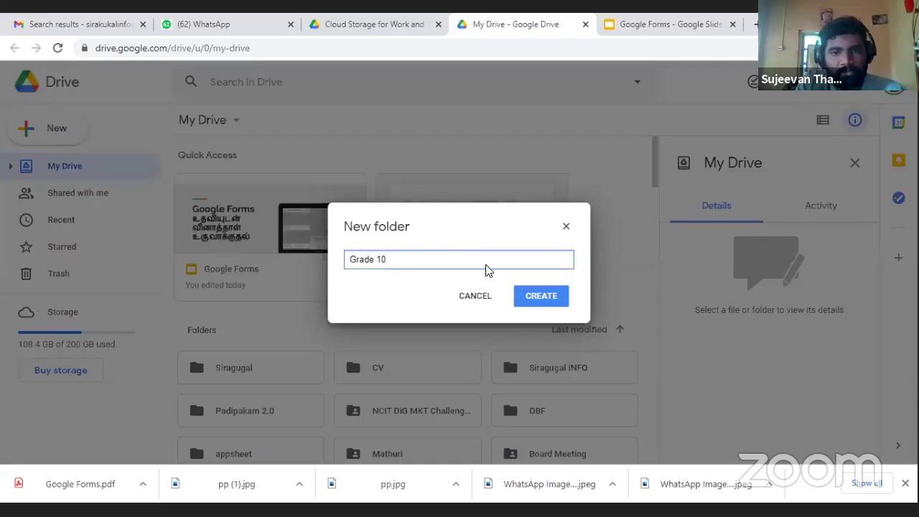
click(530, 300)
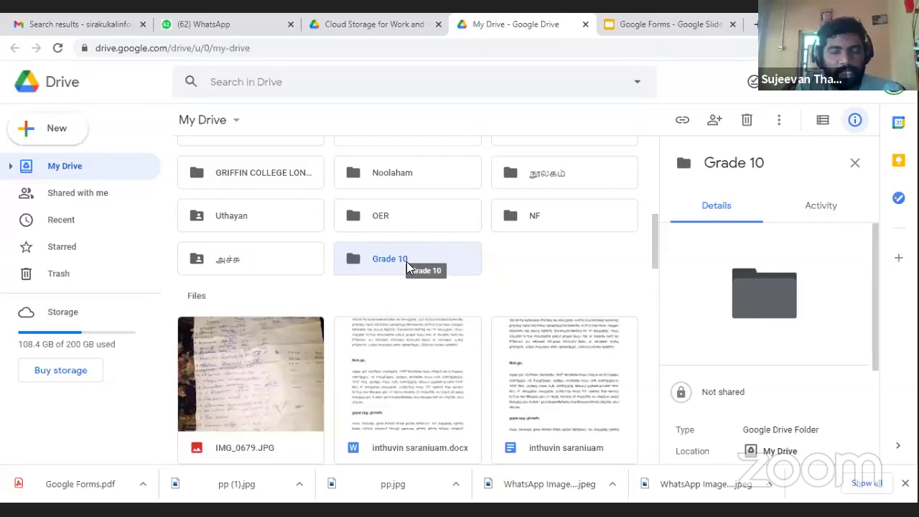
double_click(393, 260)
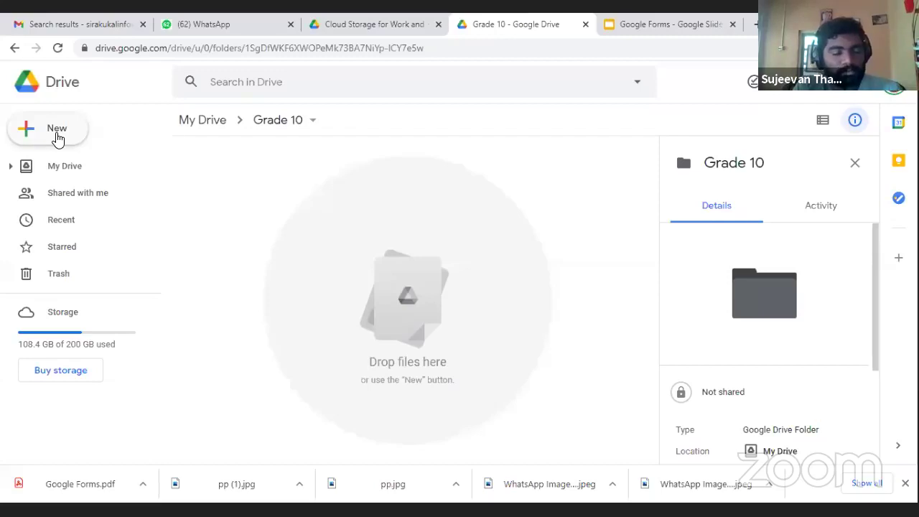
Create a blank Google Form from inside the Grade 10 folder.
click(60, 137)
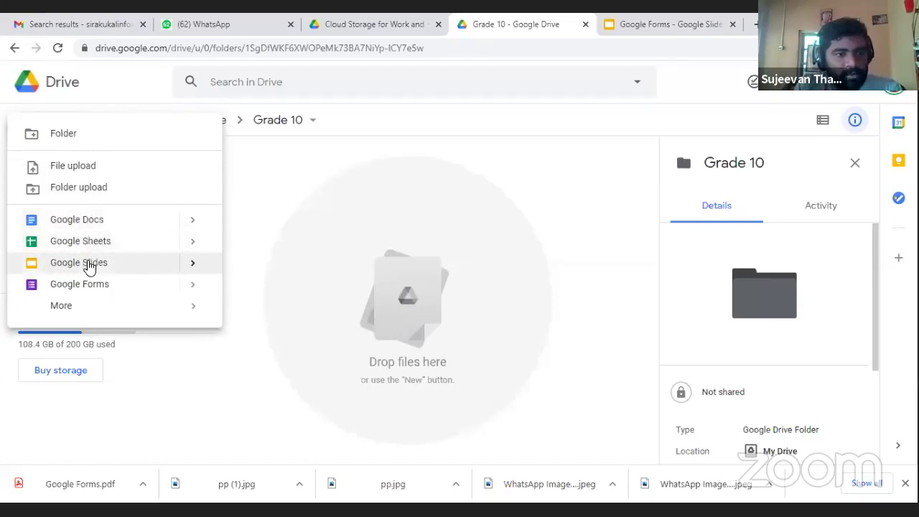
click(192, 285)
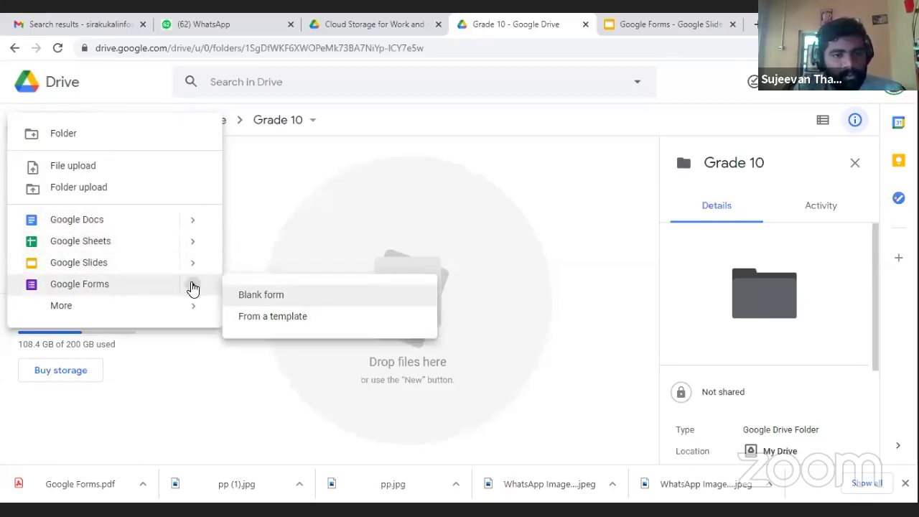
click(280, 299)
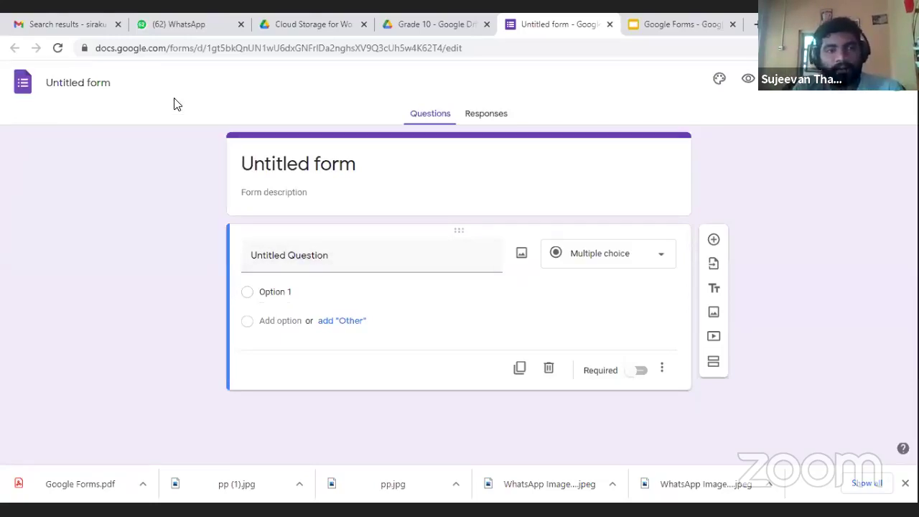
Rename the form title to 'Grade 10 - Lesson 1'.
click(49, 83)
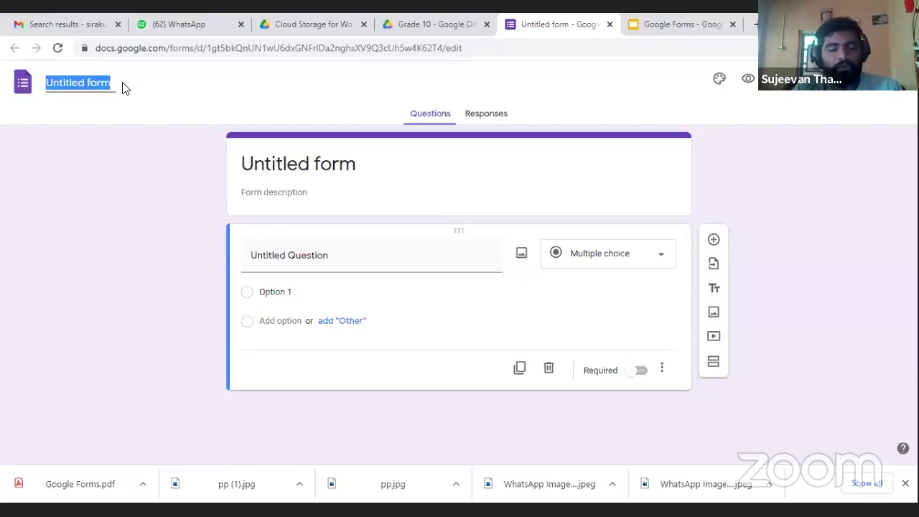
text(Grade)
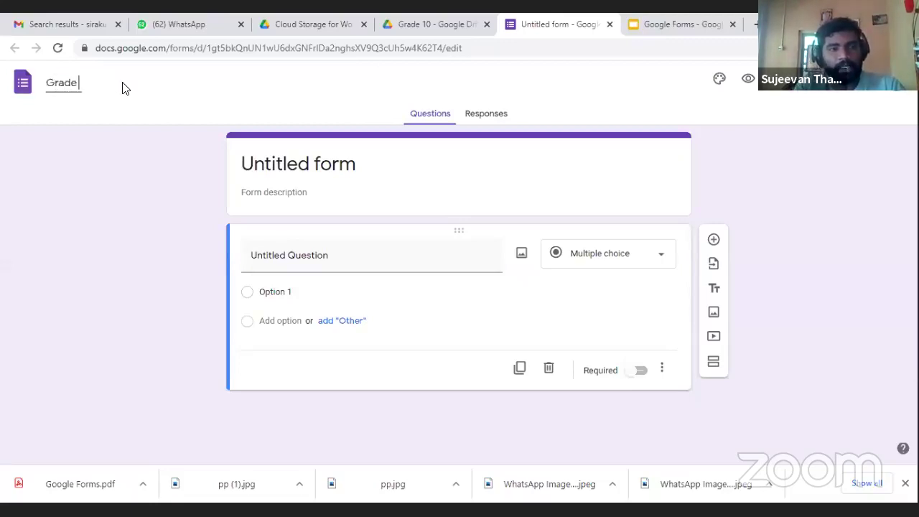
text( 10)
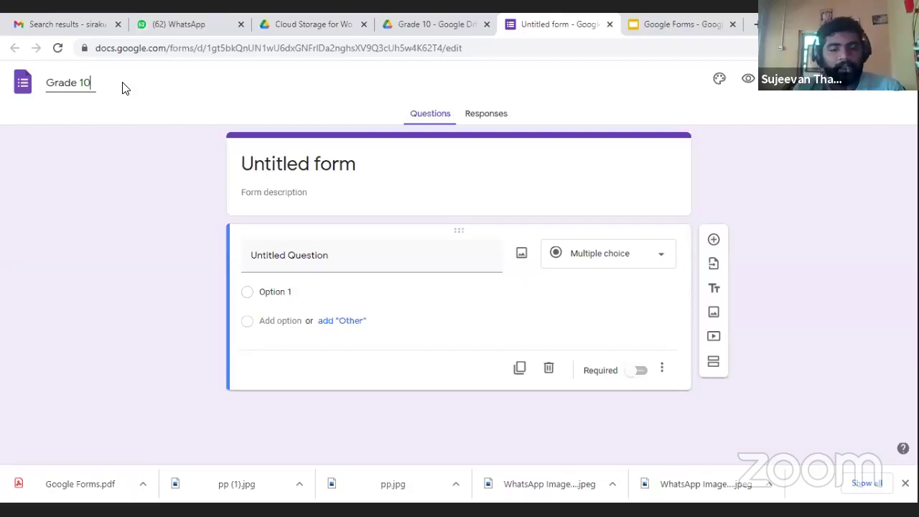
text( - Lesson 1)
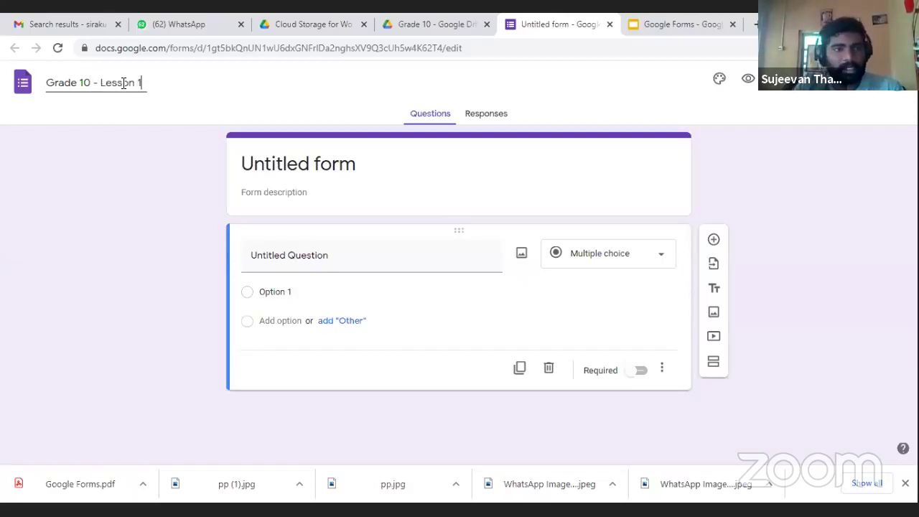
click(159, 214)
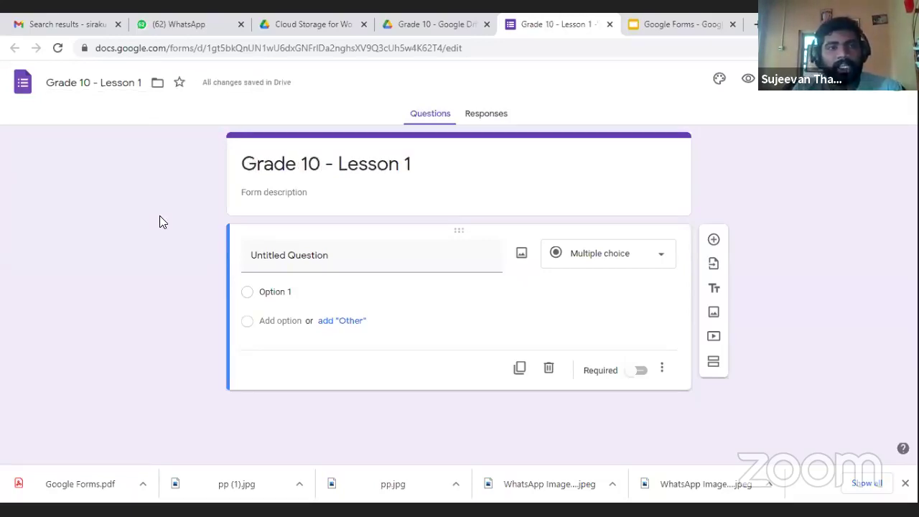
click(91, 83)
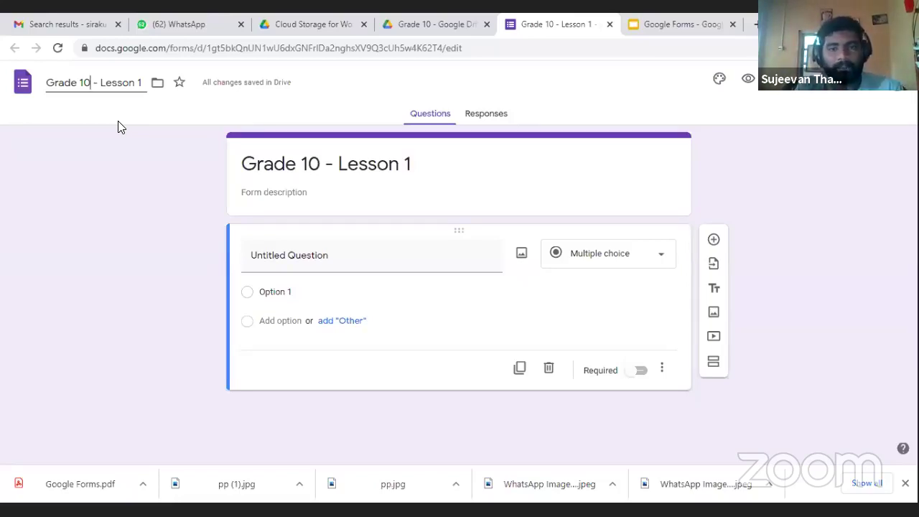
Write the form description: 'Unit Exam', the teacher's name and 1.30.
click(392, 178)
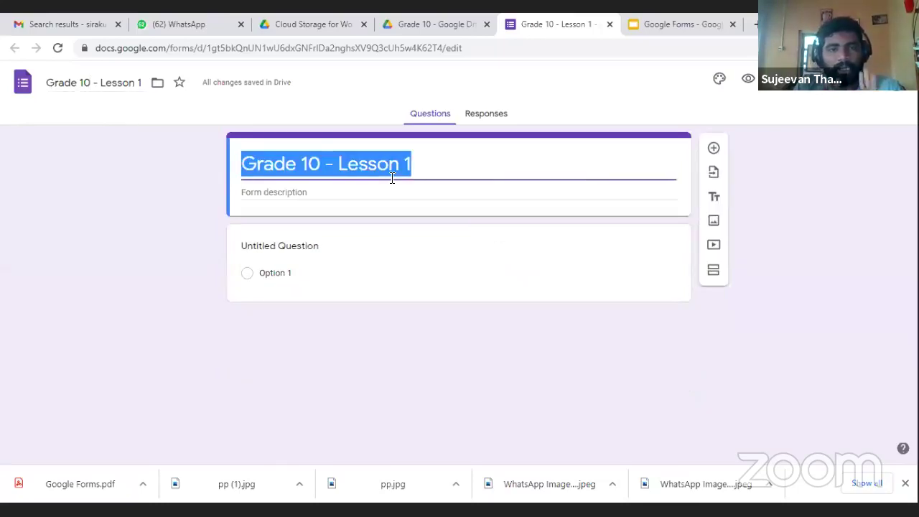
click(314, 193)
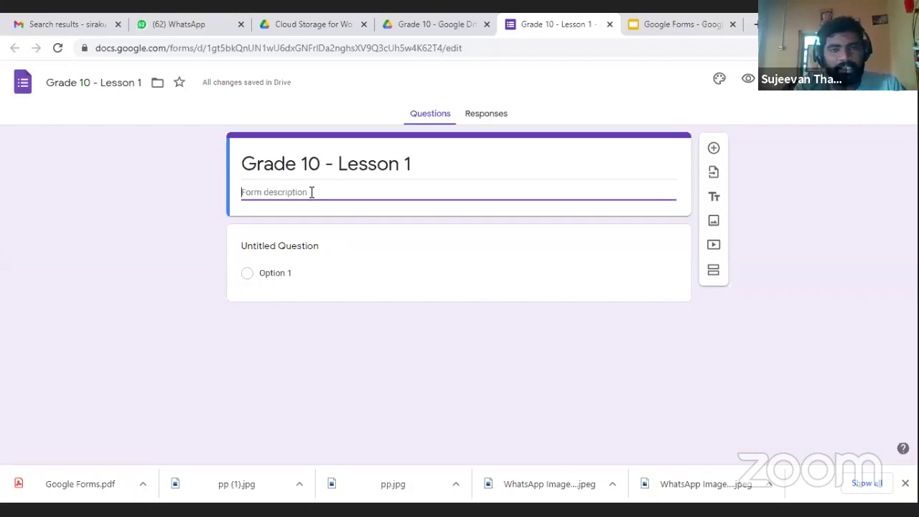
text(Uni)
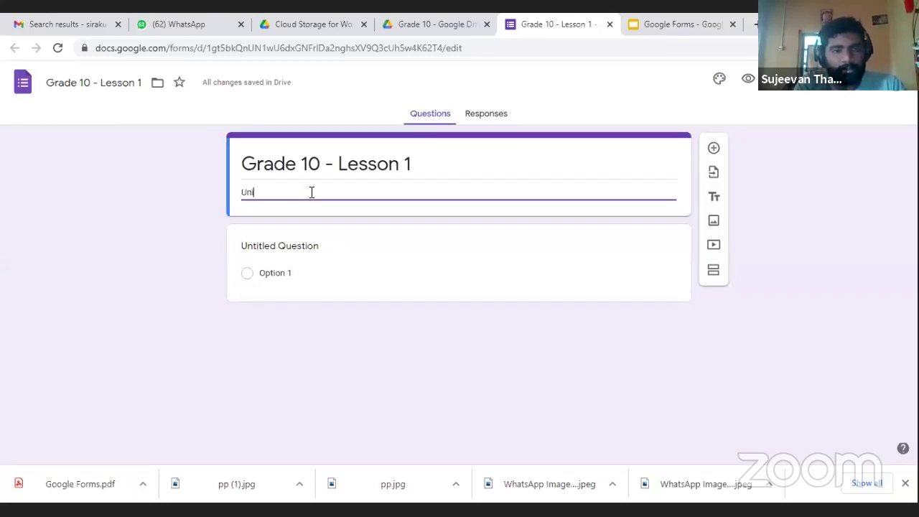
text(t Ex)
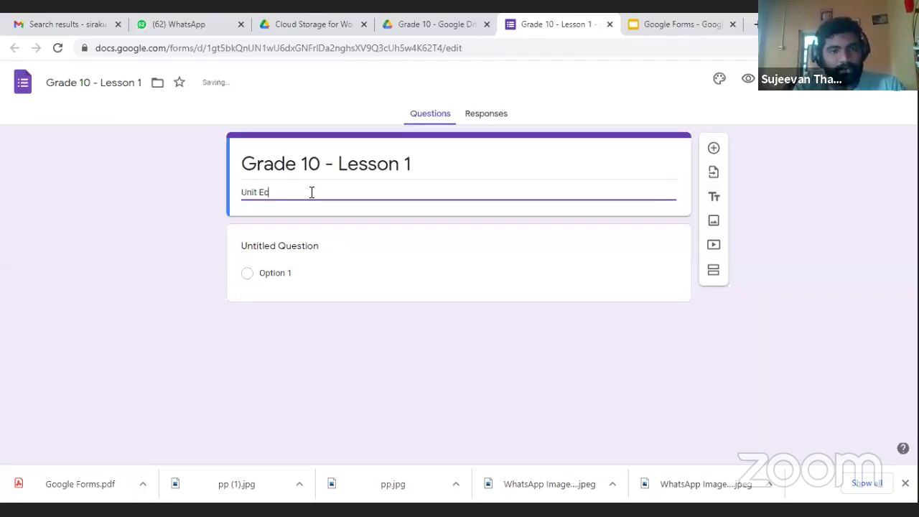
text(am )
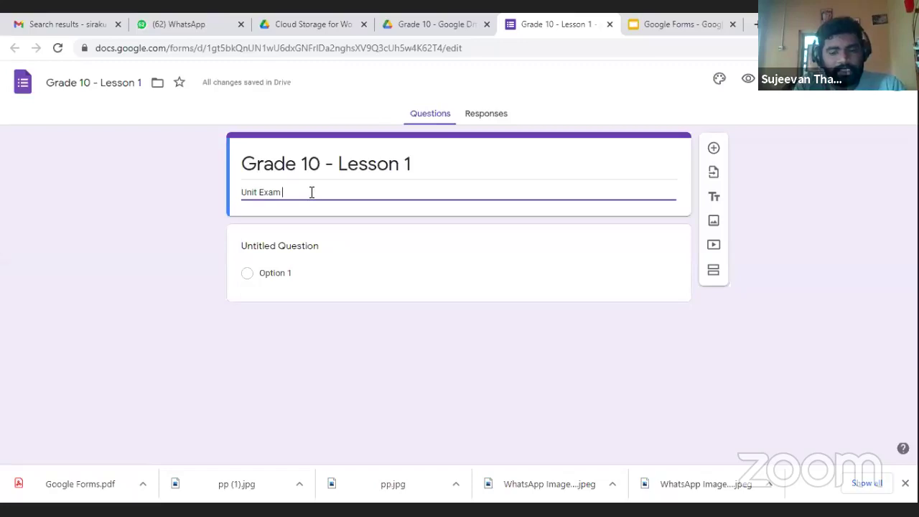
text(| Sujee)
text(van )
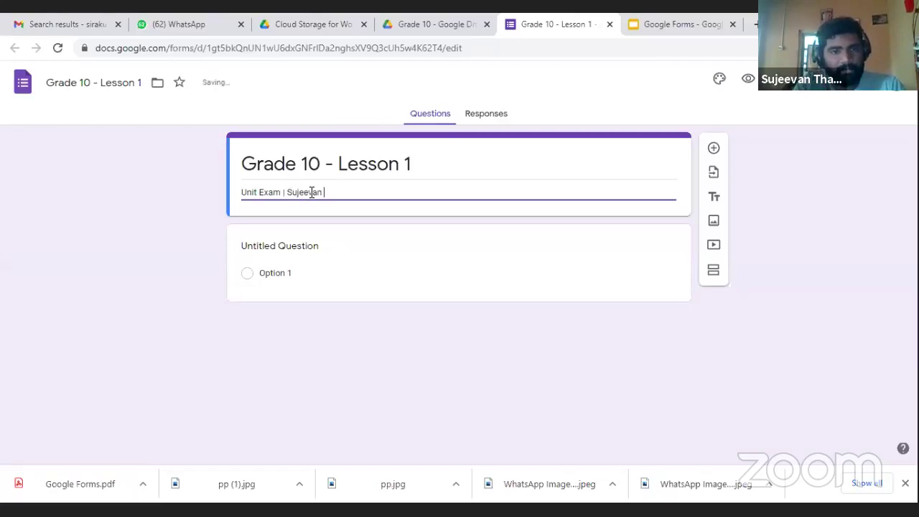
text(| 13.)
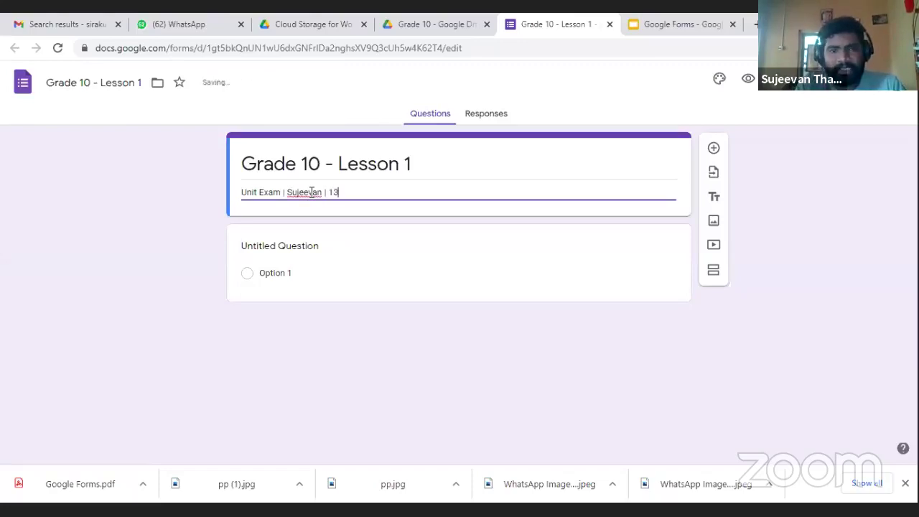
key(BackSpace)
text(.30)
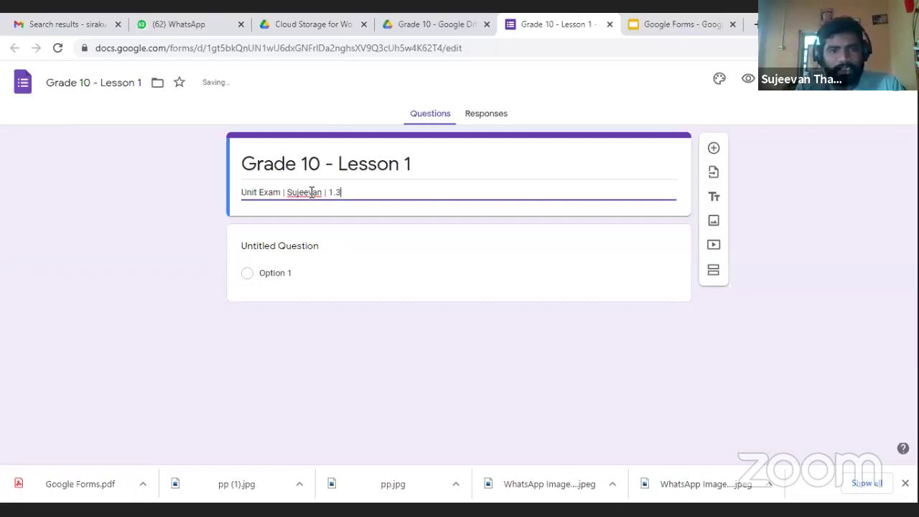
click(495, 394)
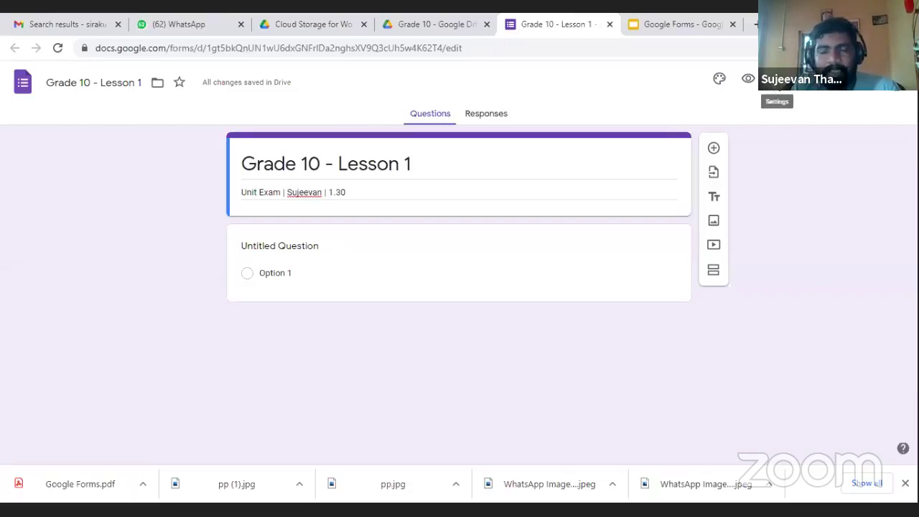
In Settings, enable 'Make this a quiz' with grades released immediately, and save.
click(777, 79)
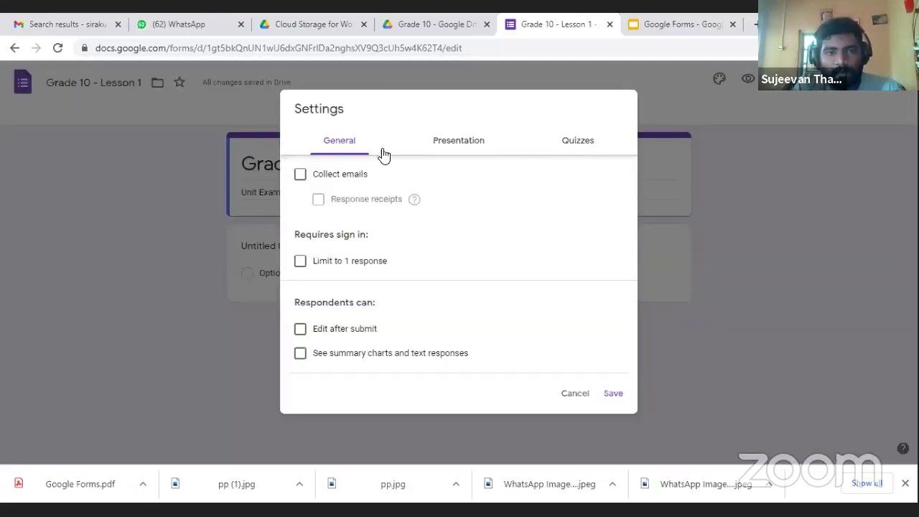
click(447, 148)
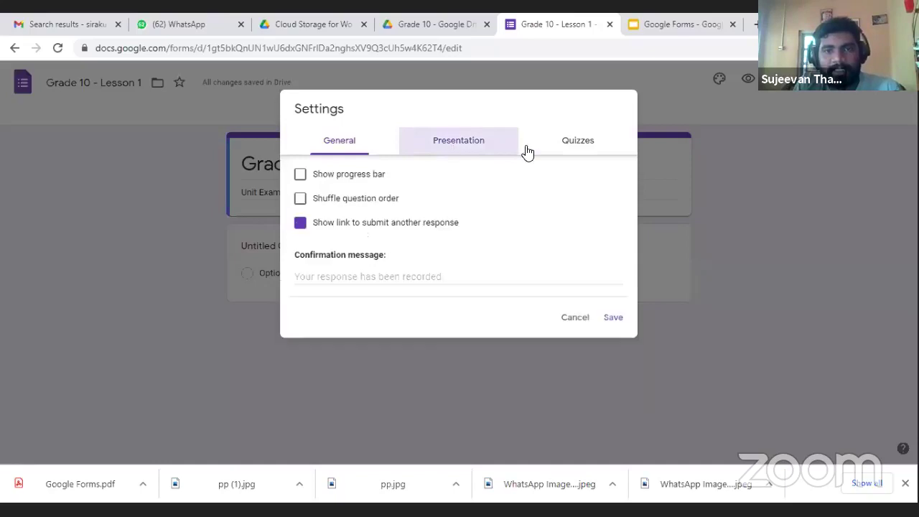
click(566, 153)
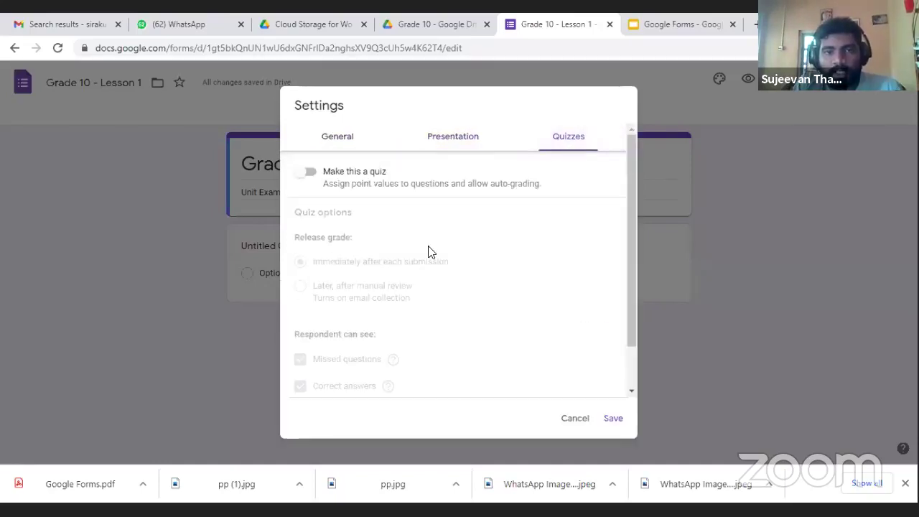
click(308, 174)
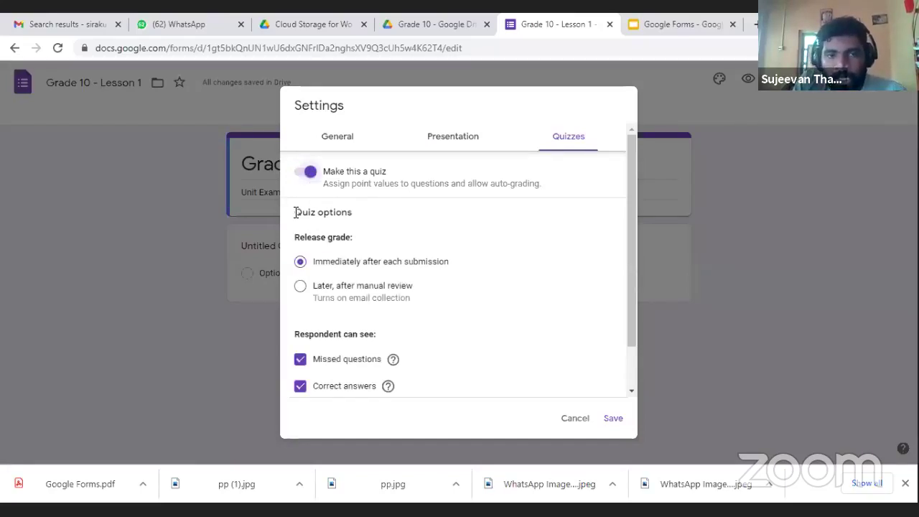
drag(301, 216, 351, 237)
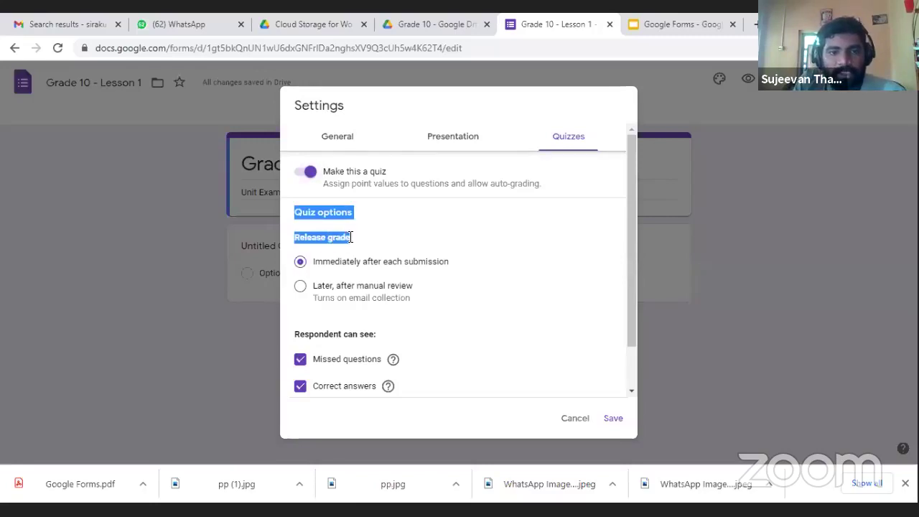
click(351, 237)
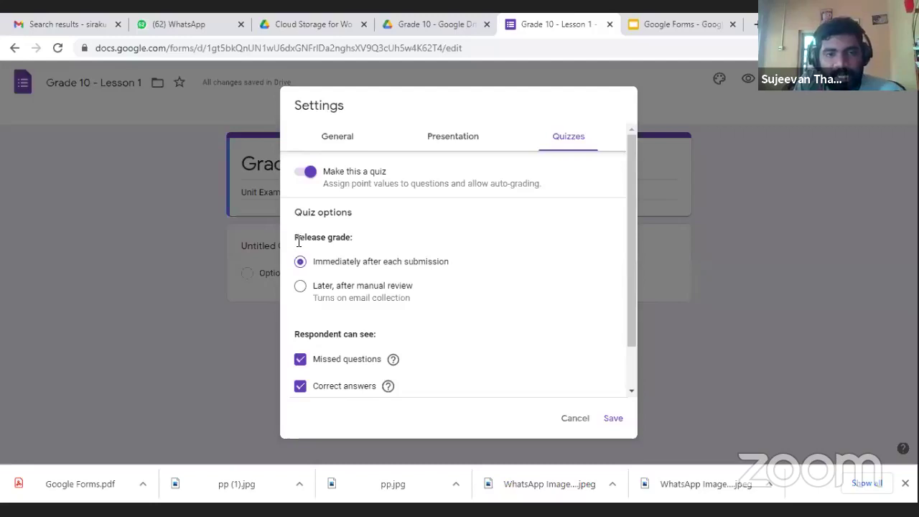
triple_click(343, 233)
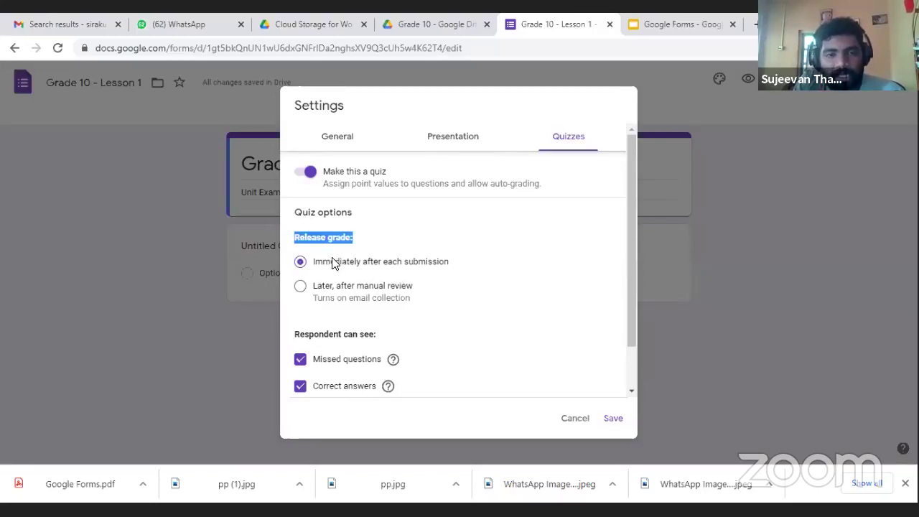
drag(332, 263, 410, 270)
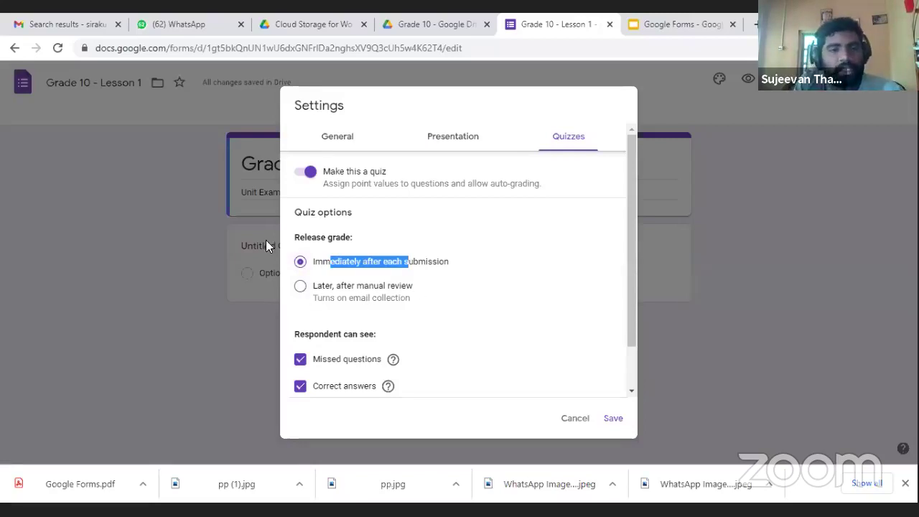
drag(633, 228, 642, 299)
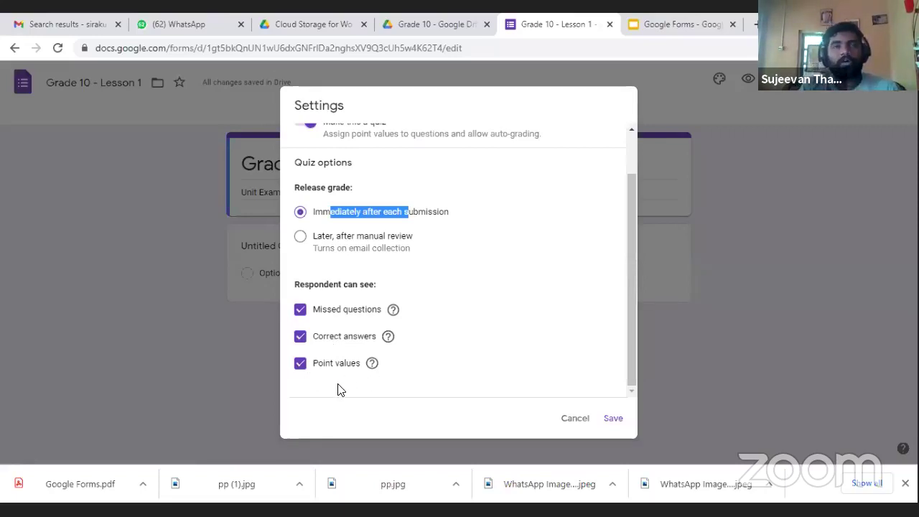
click(607, 421)
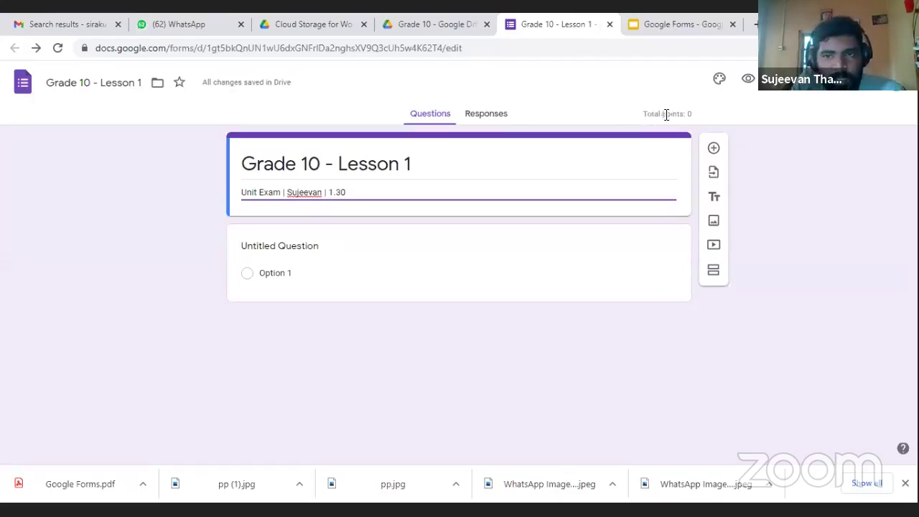
triple_click(689, 115)
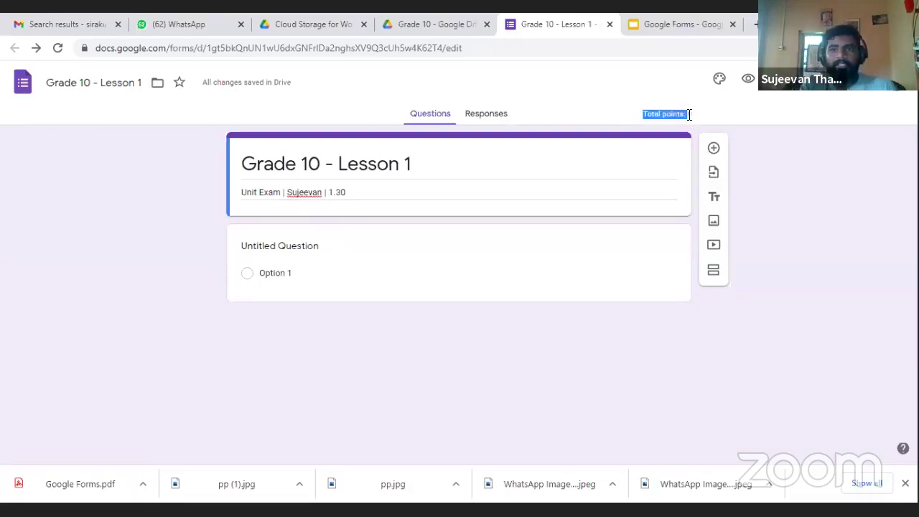
click(692, 119)
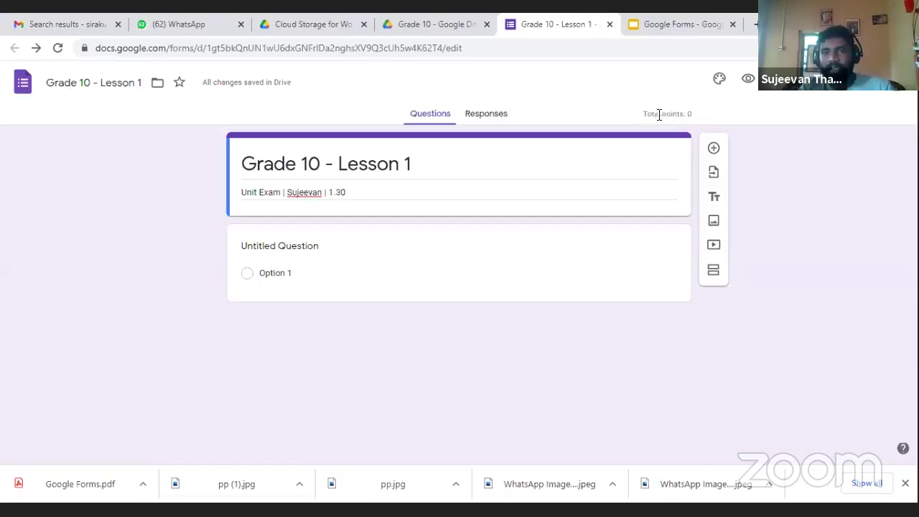
drag(644, 113, 690, 117)
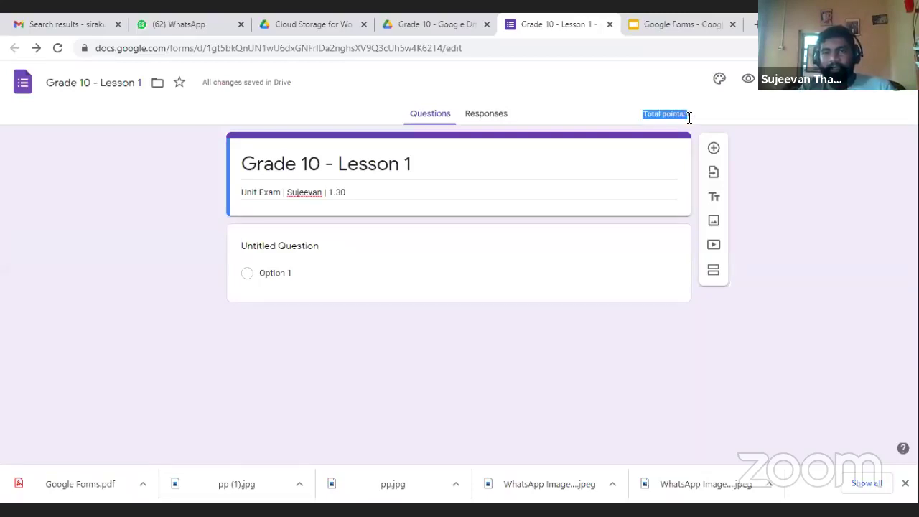
click(778, 87)
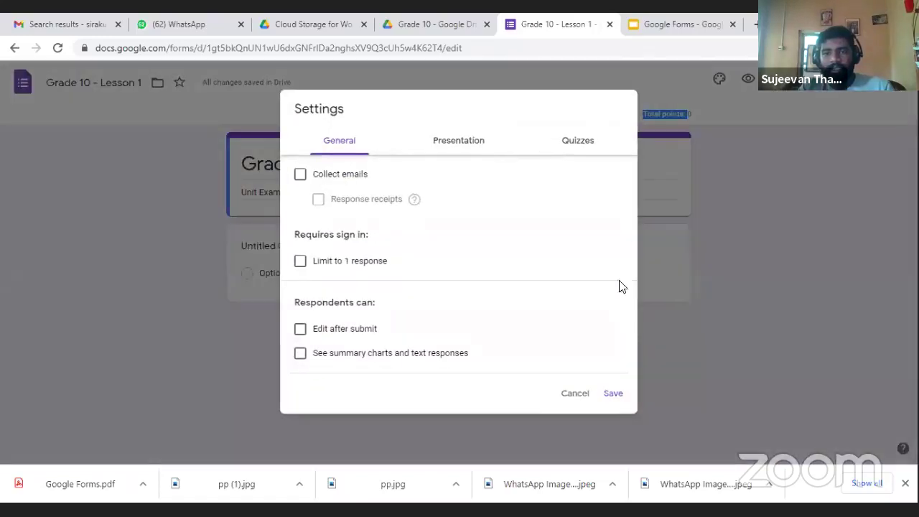
click(612, 394)
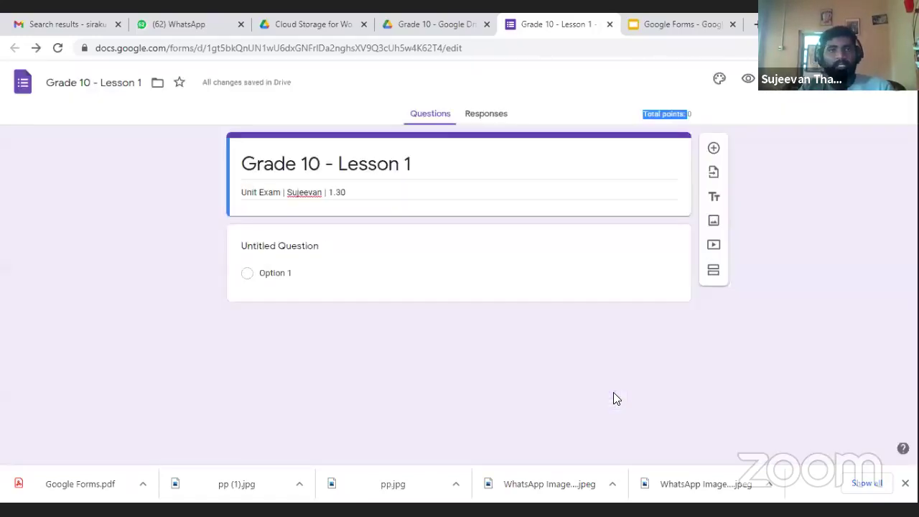
click(327, 238)
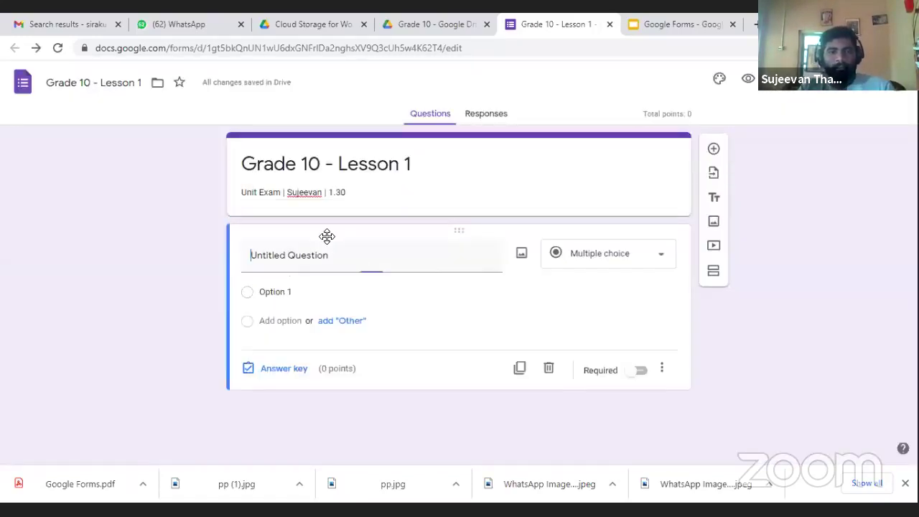
Replace the untitled question with a short-answer 'Full Name' question, then add another question.
click(550, 368)
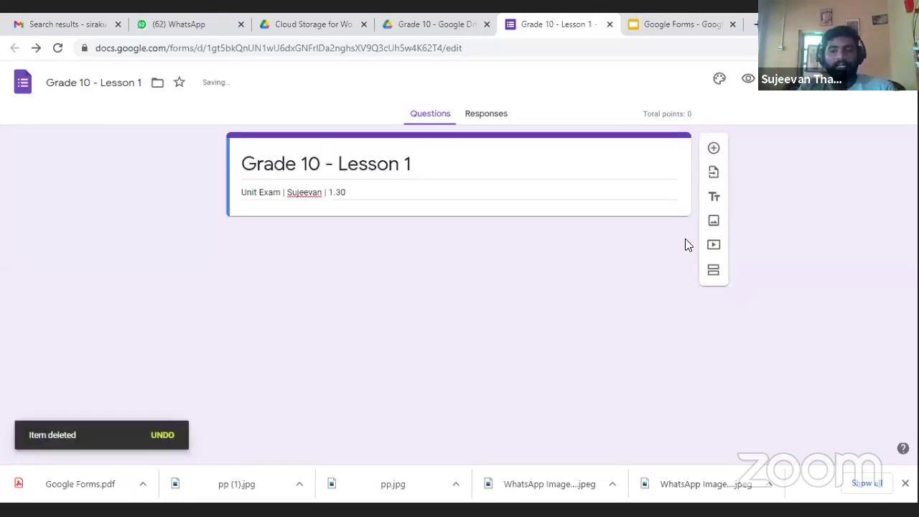
click(712, 150)
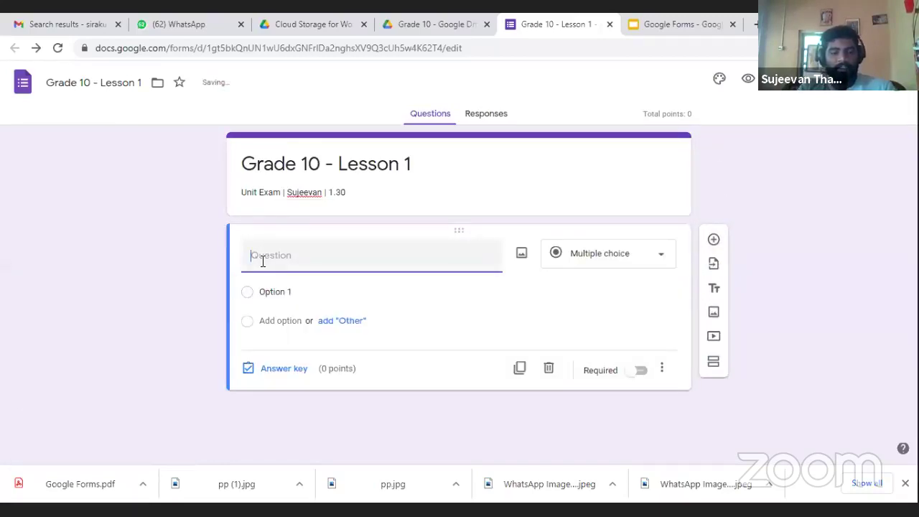
text(Full Namee)
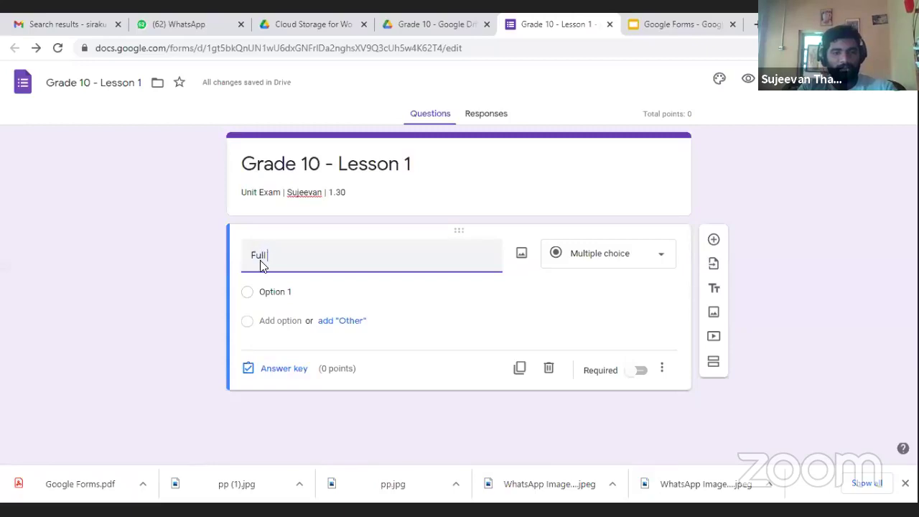
key(BackSpace)
key(BackSpace)
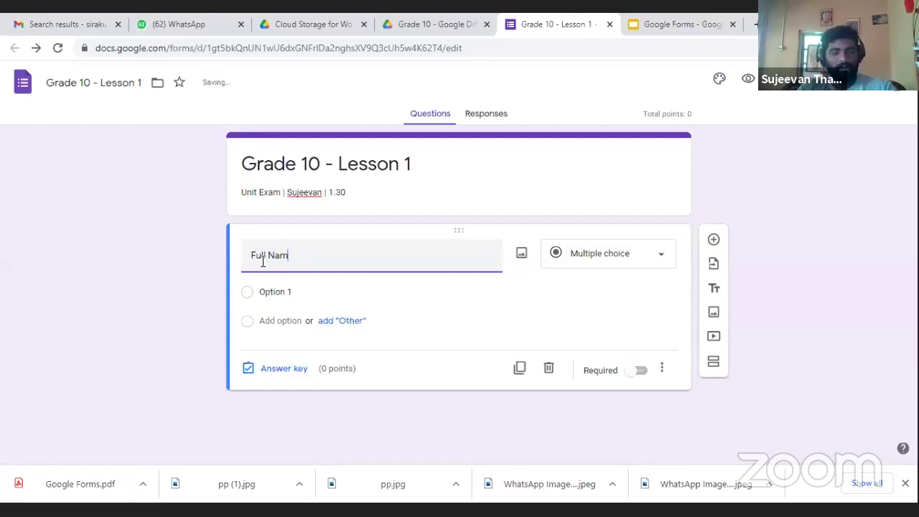
text(e)
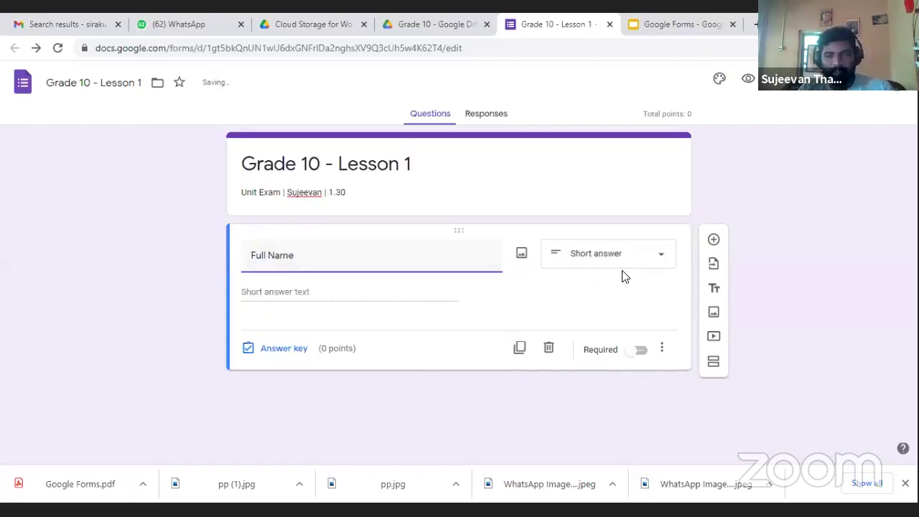
click(625, 262)
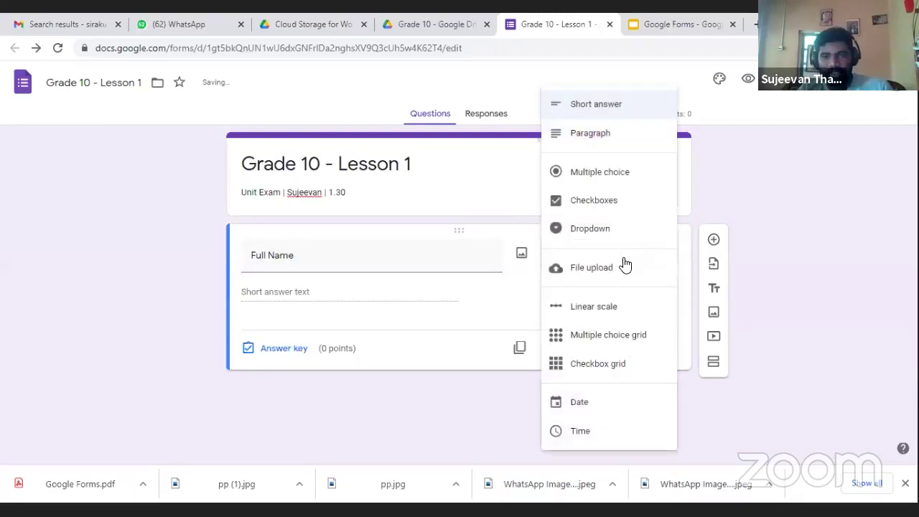
click(621, 109)
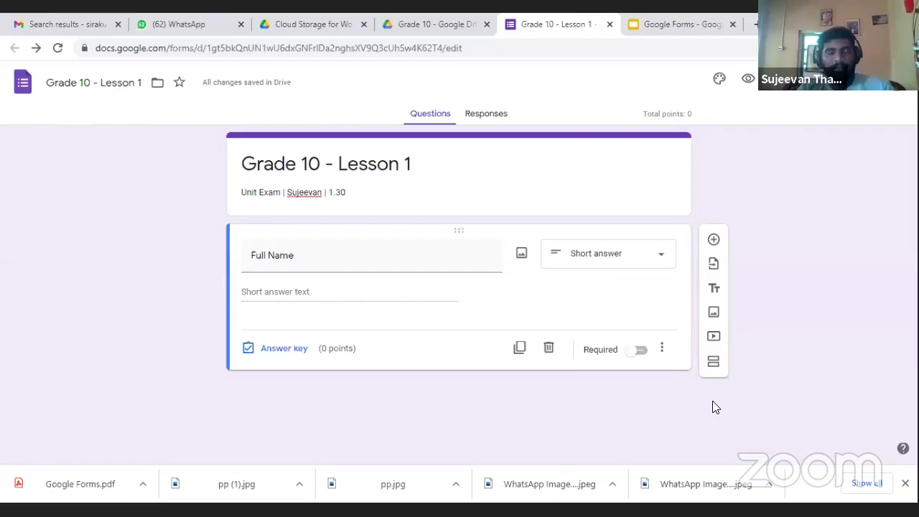
click(714, 240)
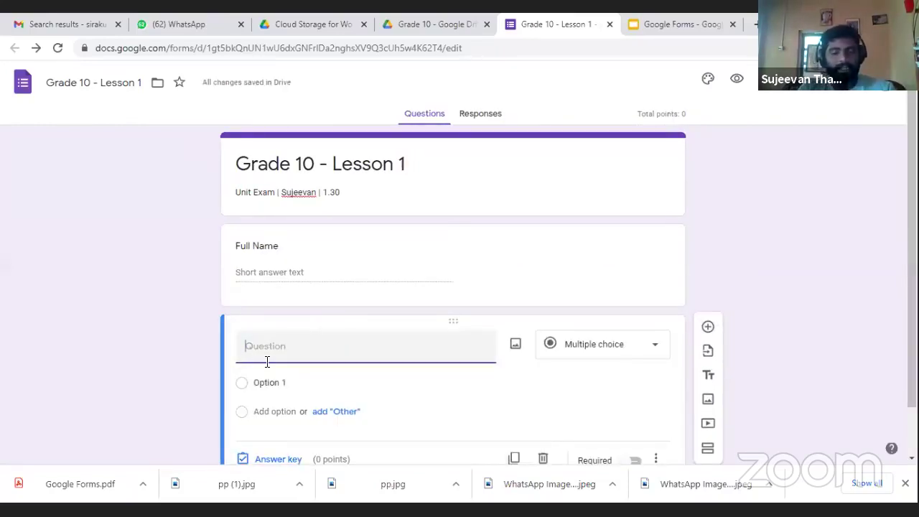
Title the new question 'Division' and give it multiple-choice options A, B and C.
text(Diviso)
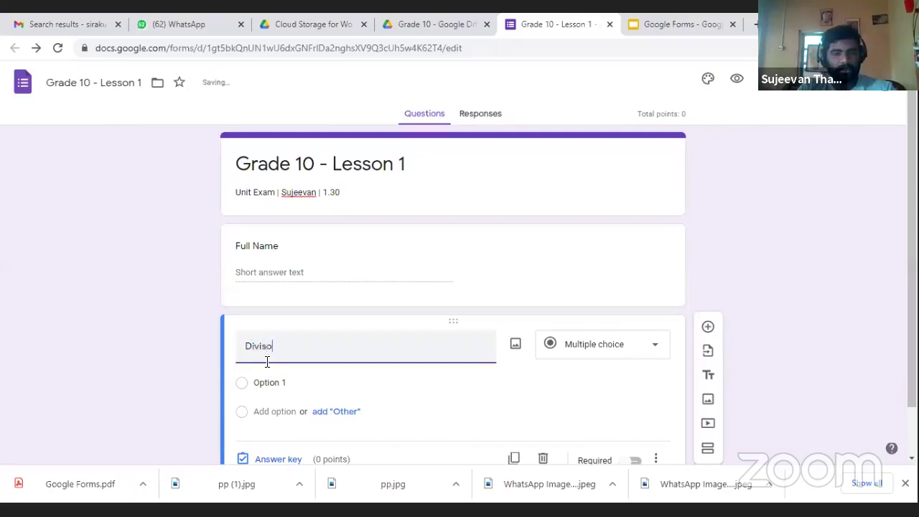
key(BackSpace)
key(BackSpace)
text(sion)
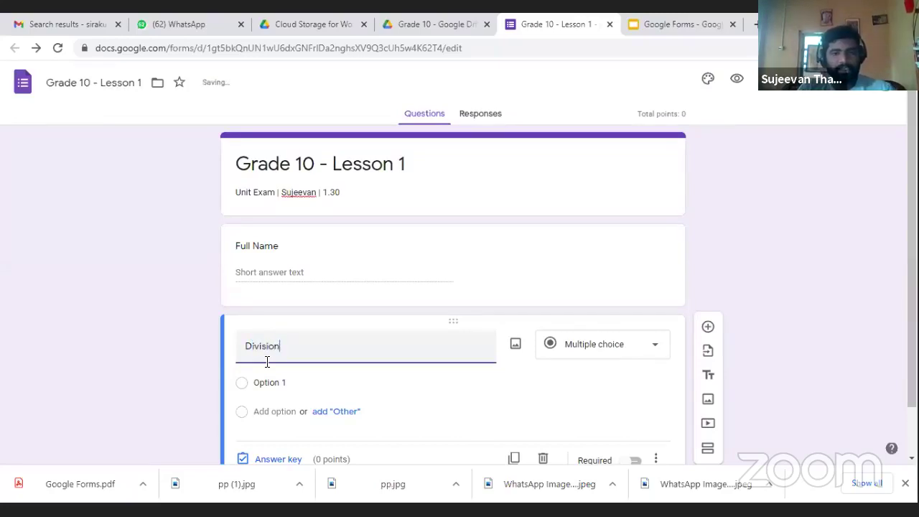
click(620, 352)
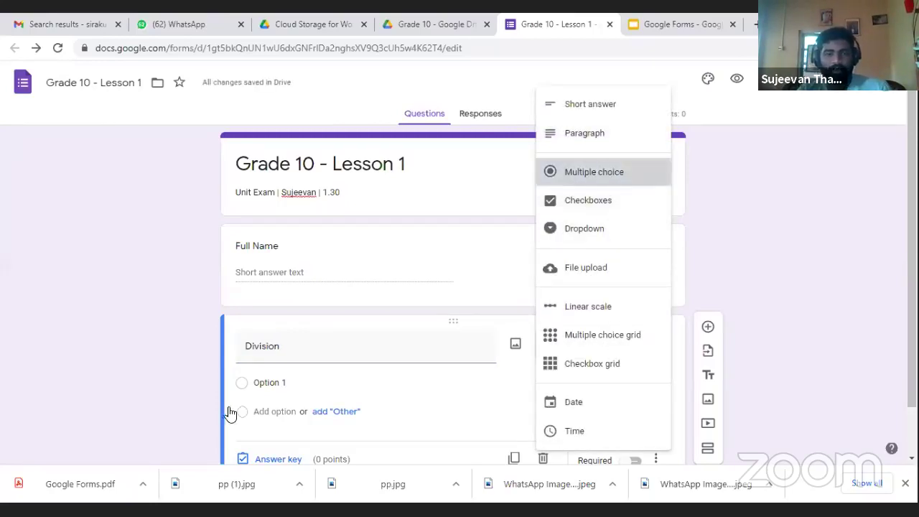
click(285, 382)
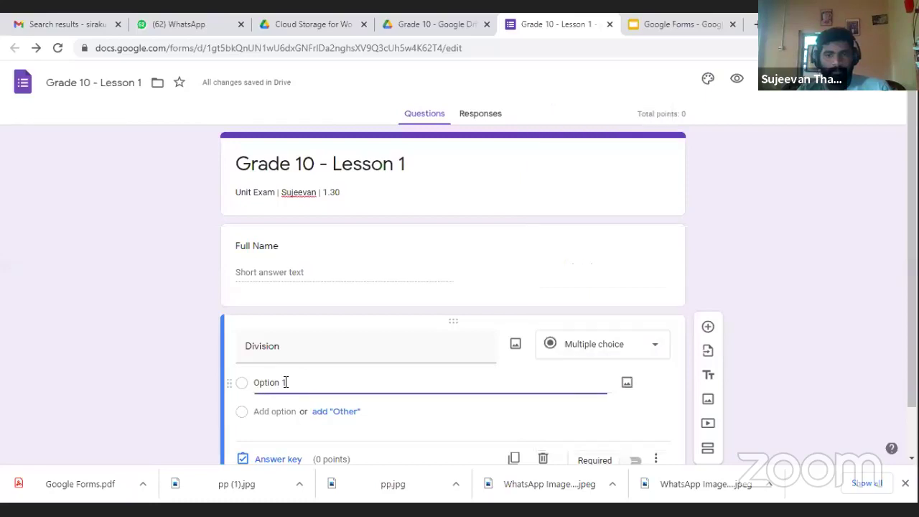
text(A)
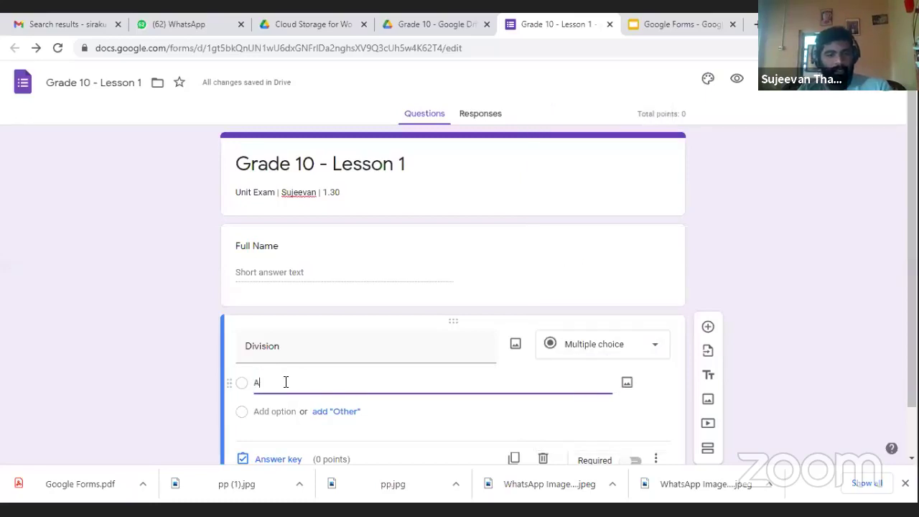
key(Return)
text(B)
key(Return)
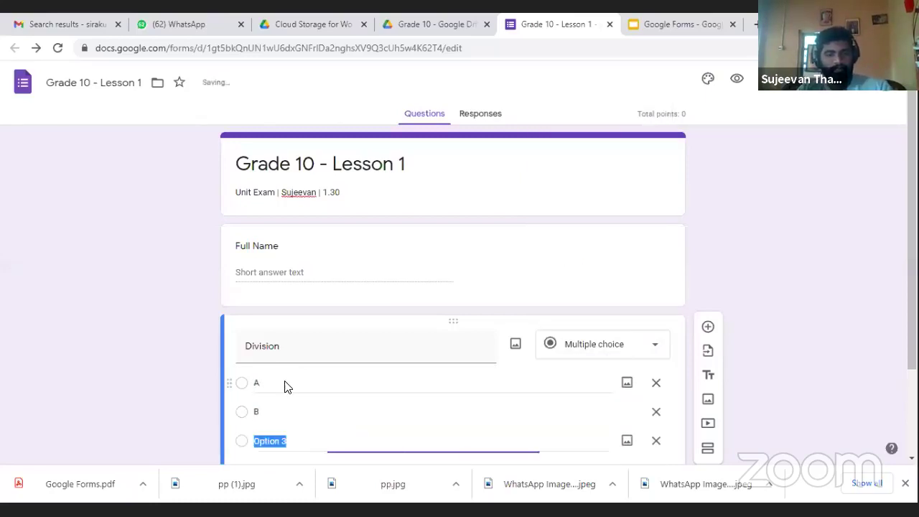
text(C)
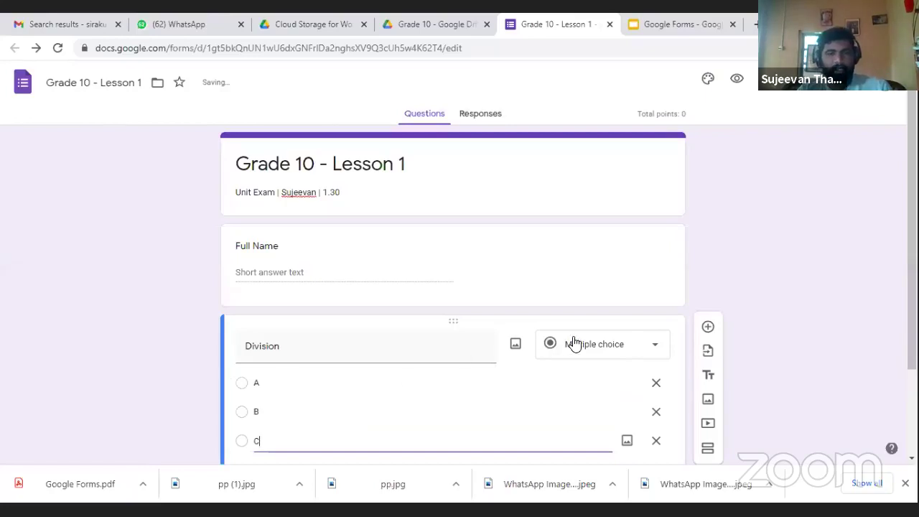
scroll(574, 343, down, 2)
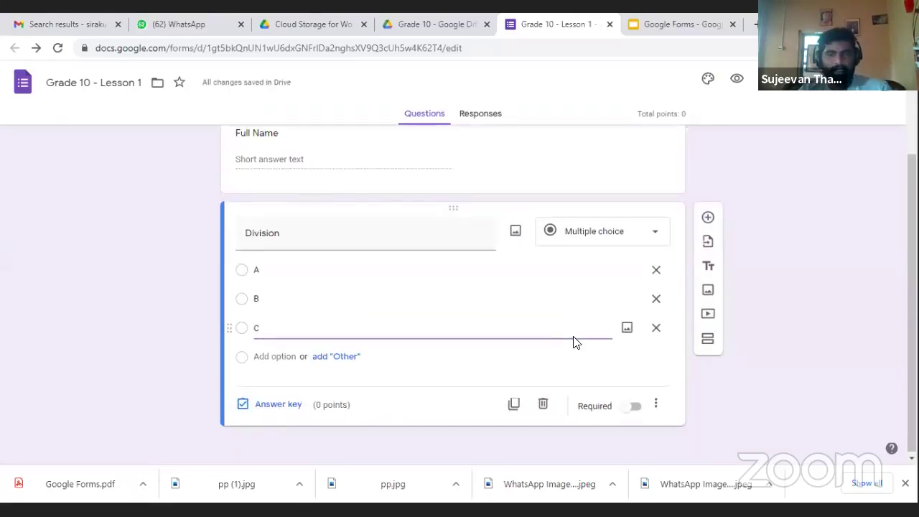
scroll(571, 341, up, 2)
Switch on Required for Full Name and Division, keeping Division as multiple choice.
click(354, 277)
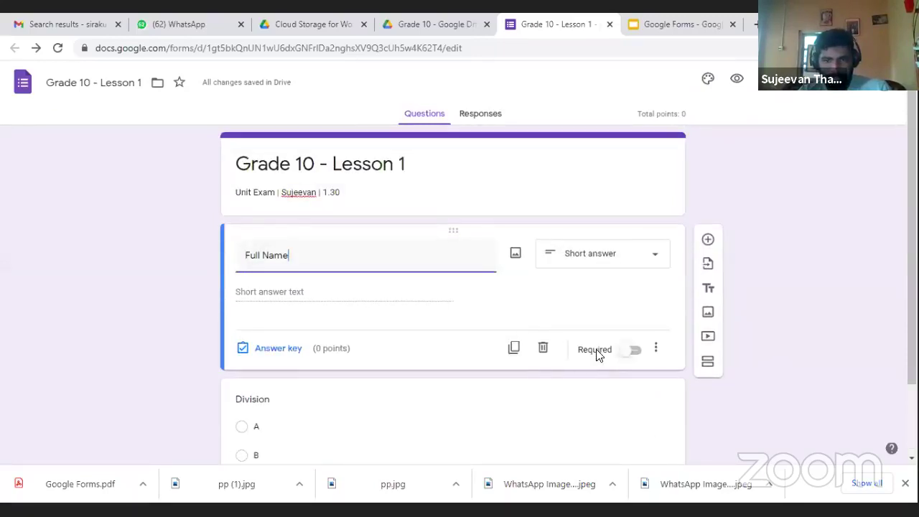
click(638, 352)
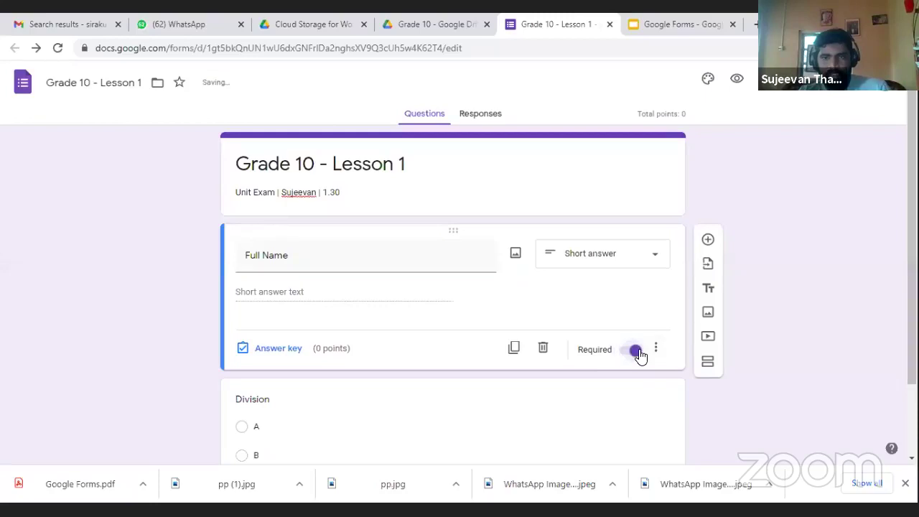
scroll(639, 355, down, 2)
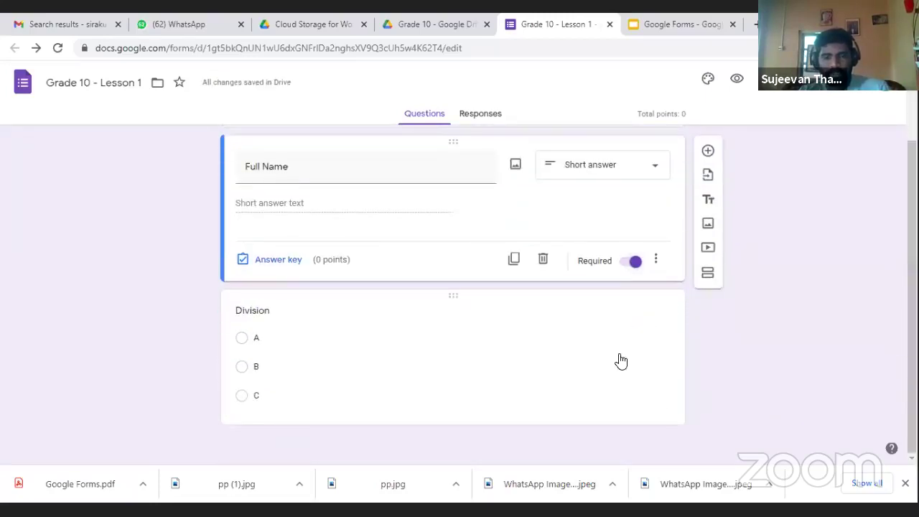
click(619, 361)
click(637, 432)
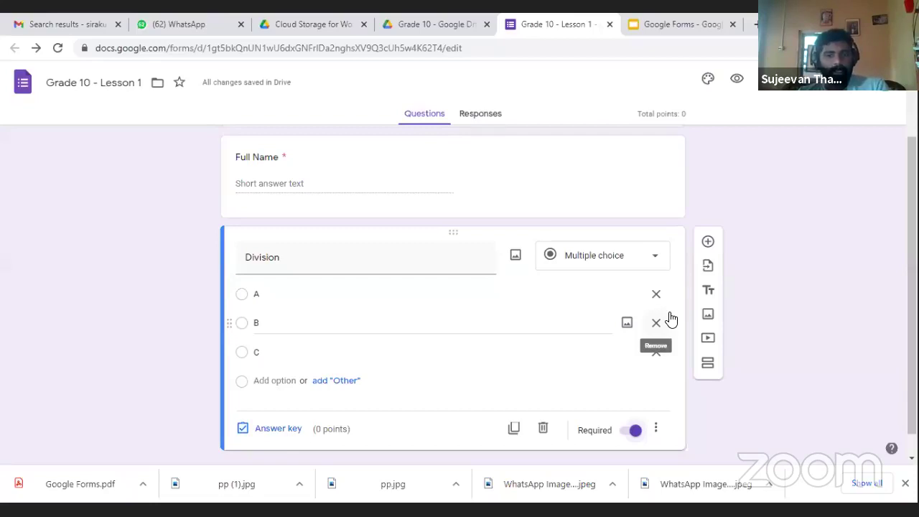
click(636, 263)
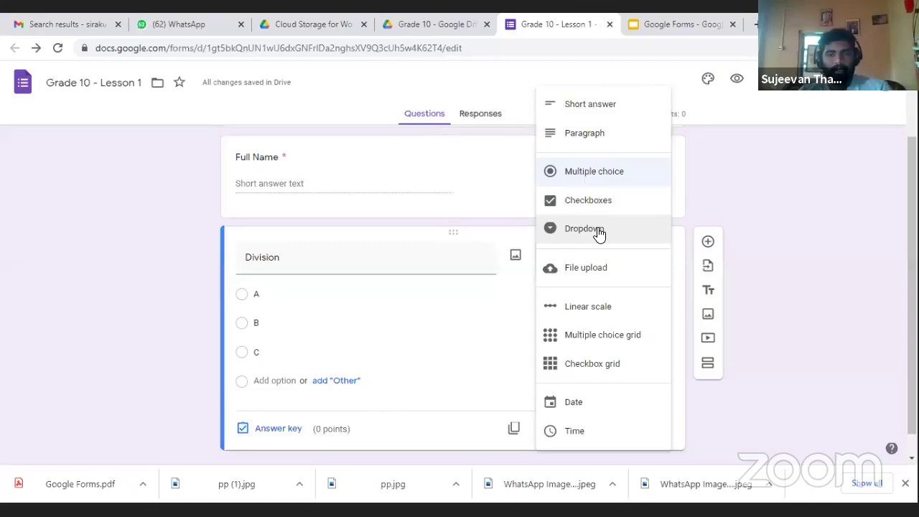
click(713, 427)
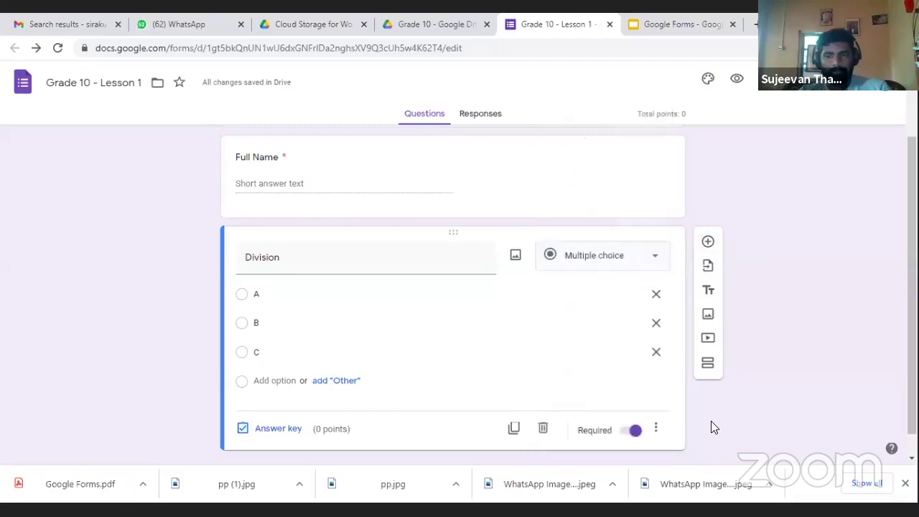
scroll(587, 318, up, 2)
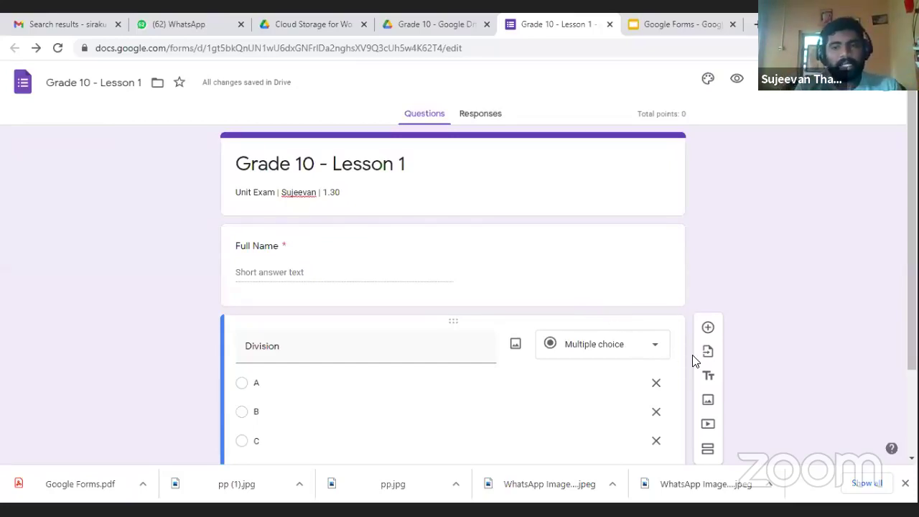
scroll(693, 360, down, 2)
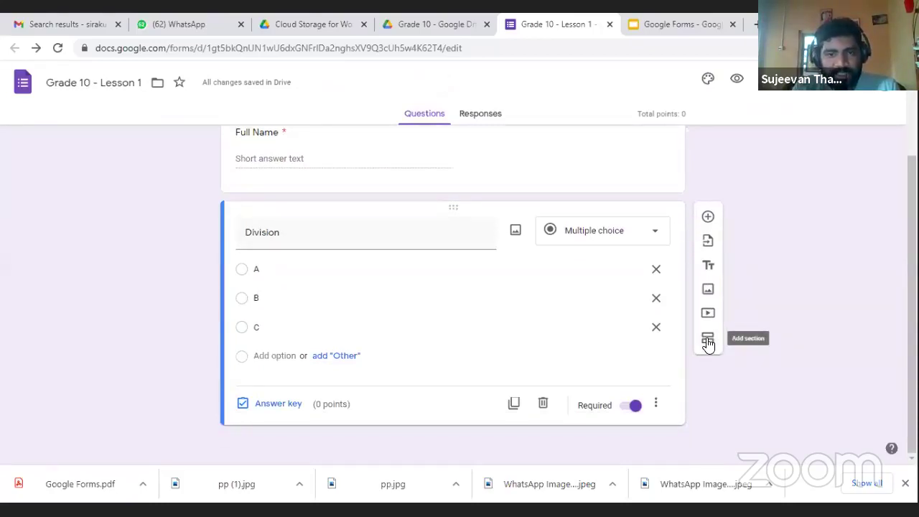
Add a second section titled 'விடை தருக' in Tamil, with a new blank question.
click(708, 343)
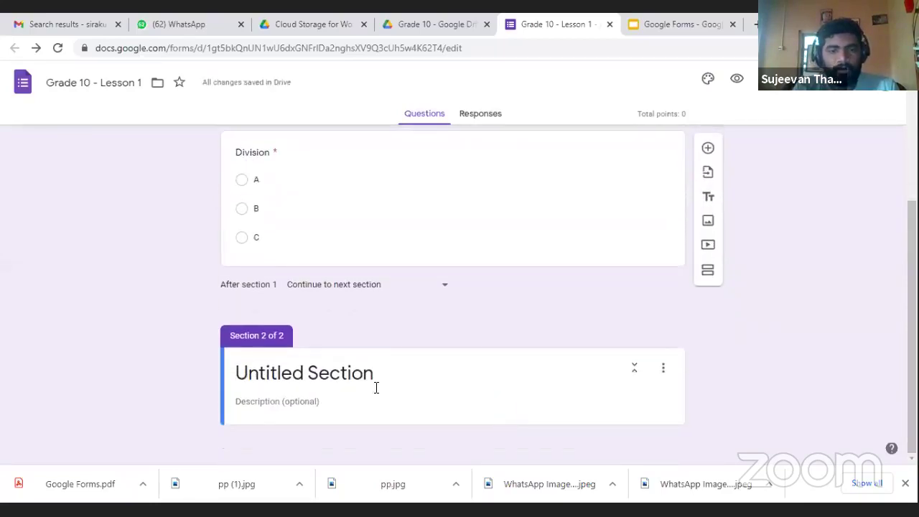
click(372, 373)
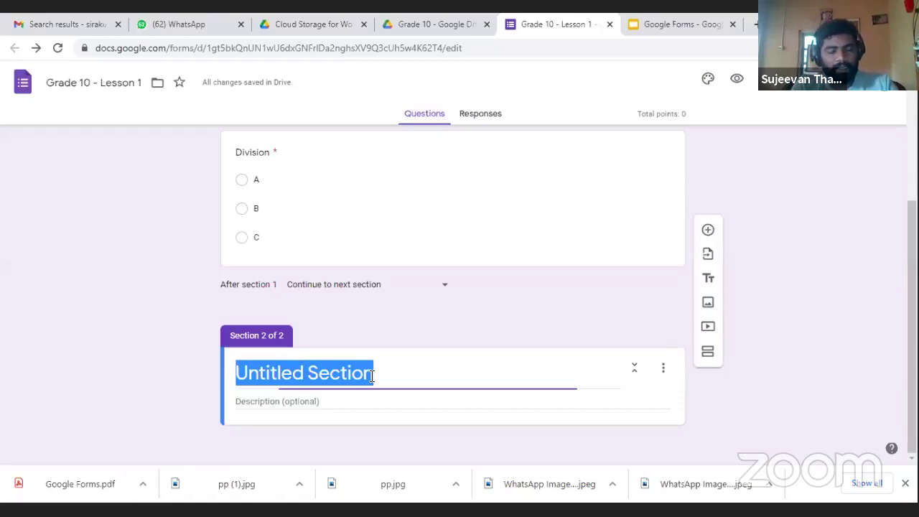
text(Answer all)
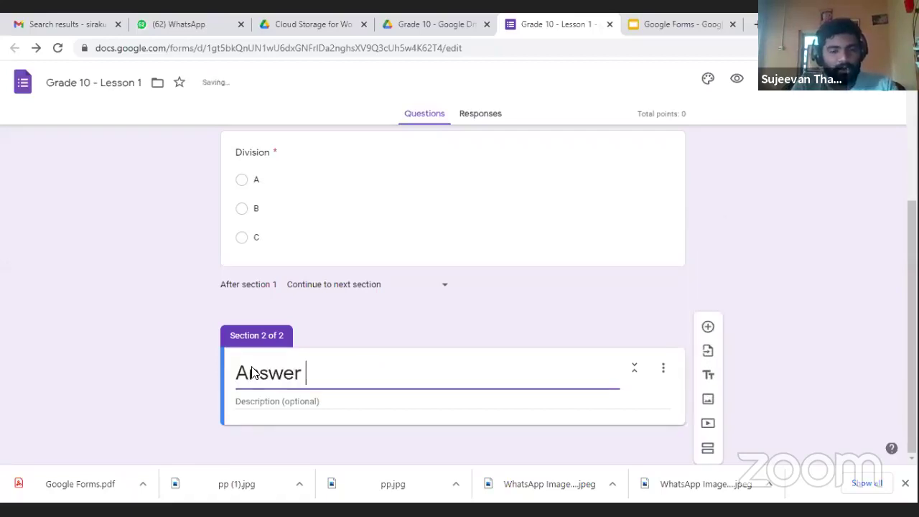
key(BackSpace)
key(BackSpace)
key(BackSpace)
key(BackSpace)
key(BackSpace)
key(BackSpace)
key(BackSpace)
key(BackSpace)
key(BackSpace)
key(BackSpace)
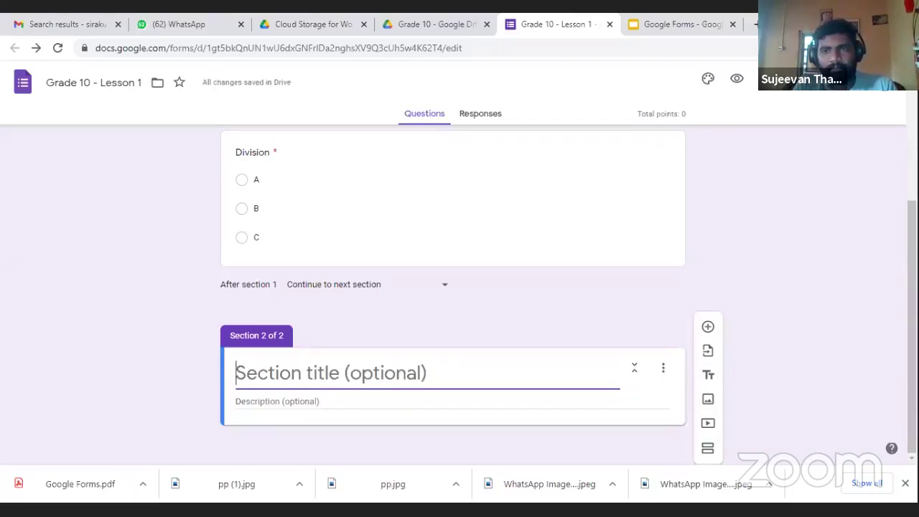
key(Escape)
text(விடை ட்)
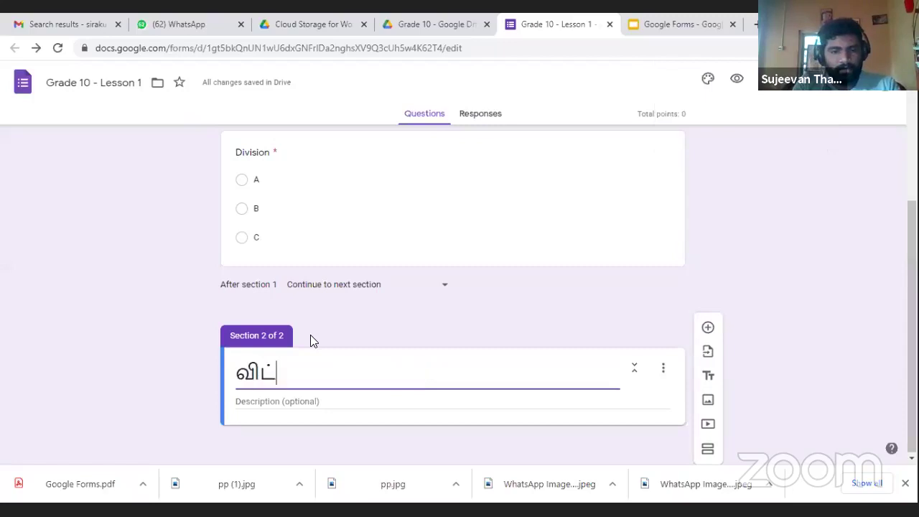
text(தருக)
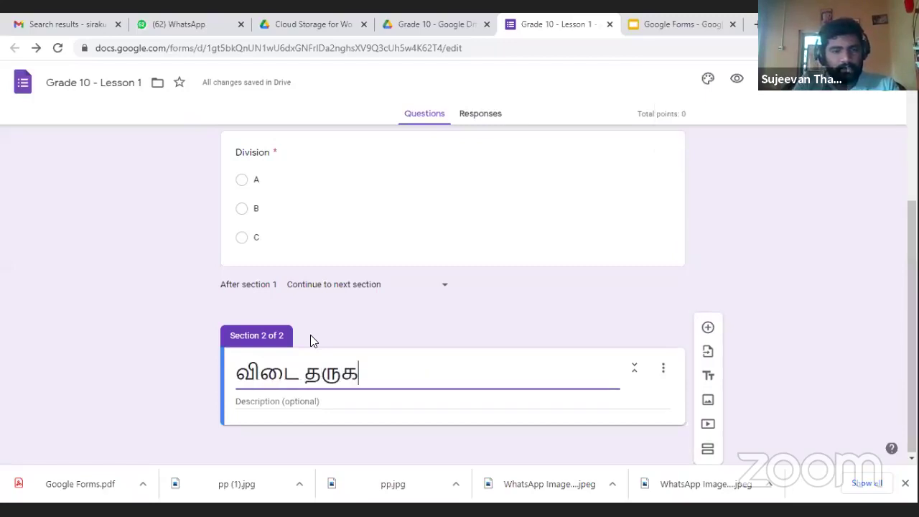
click(301, 374)
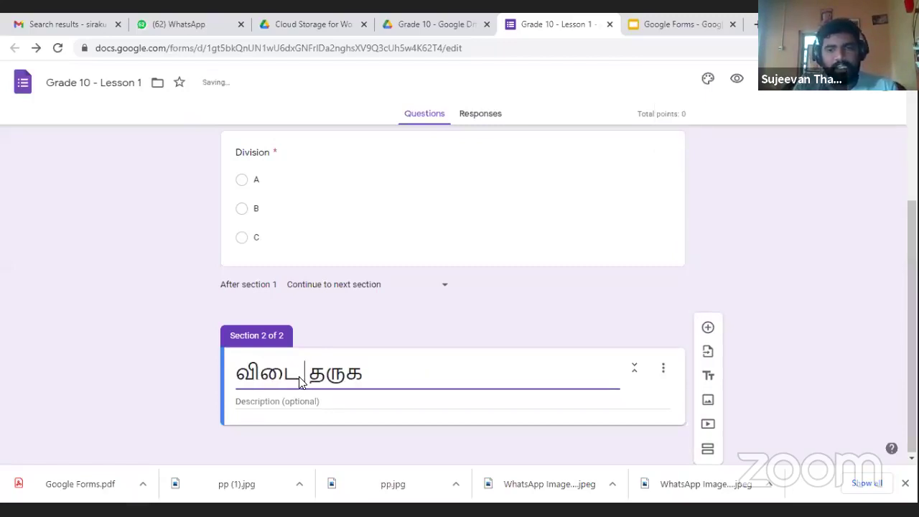
click(708, 329)
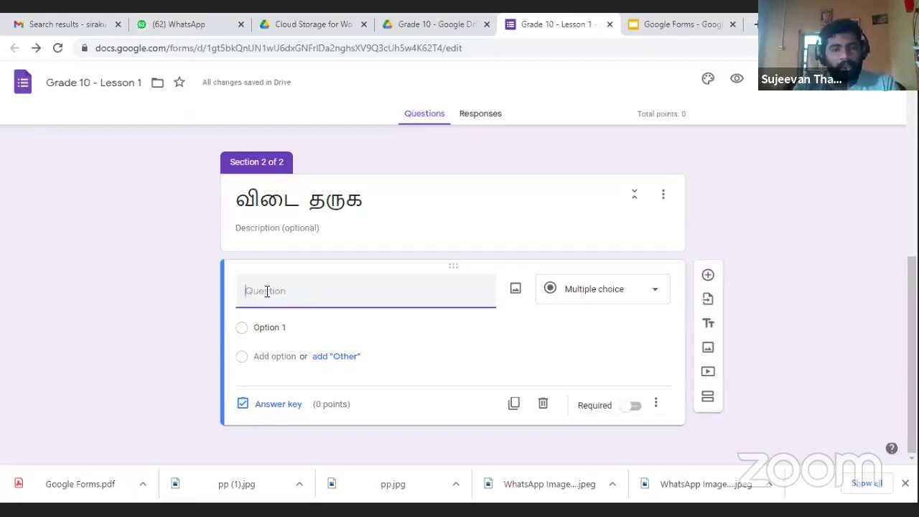
Type the question 'அம்மா என்பதன் எதிர்ப்பால் சொல் என்ன'.
text(அம்மா என்)
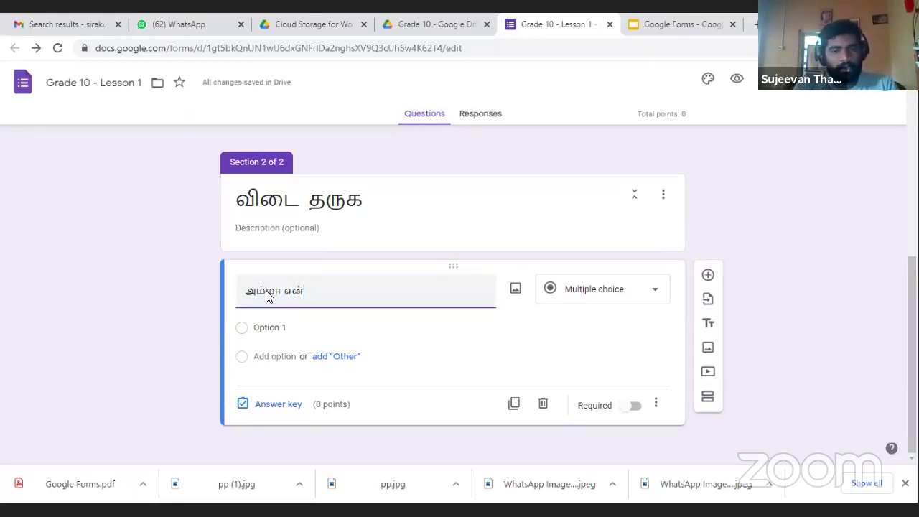
text(பதன் )
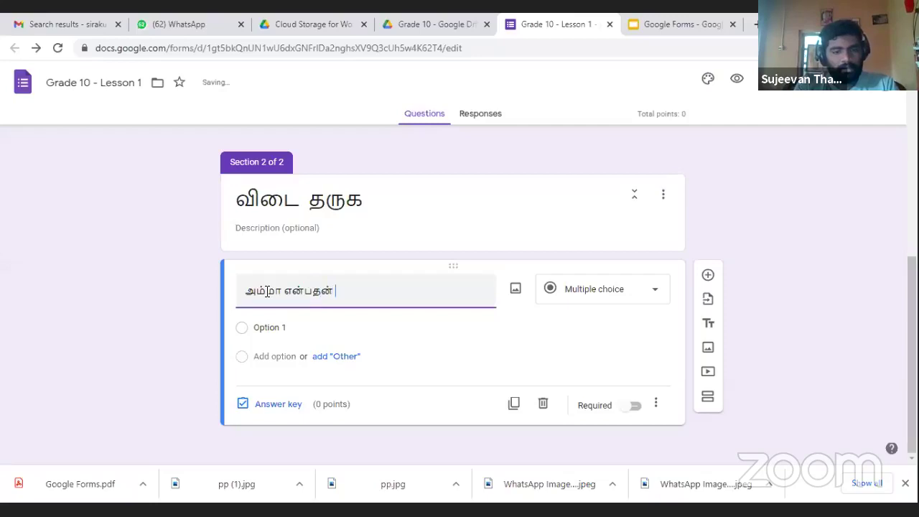
text(எதிர்ப்பா)
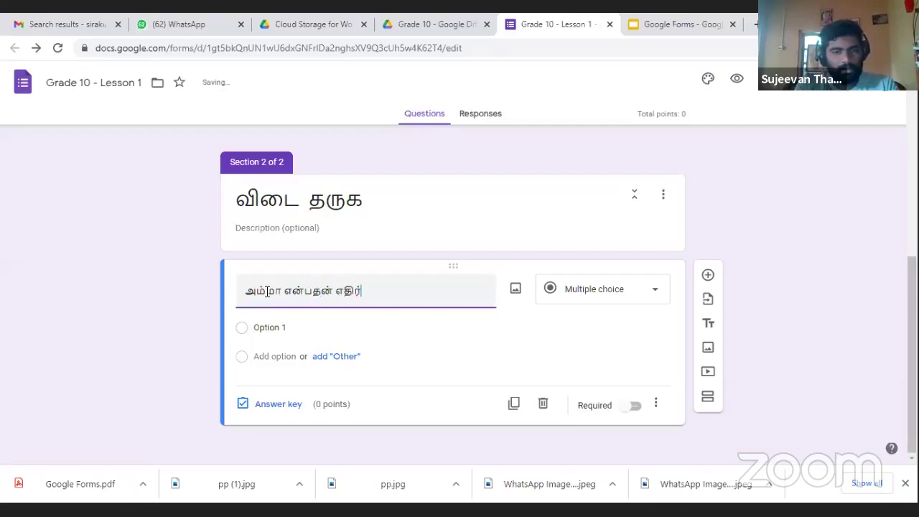
key(BackSpace)
key(BackSpace)
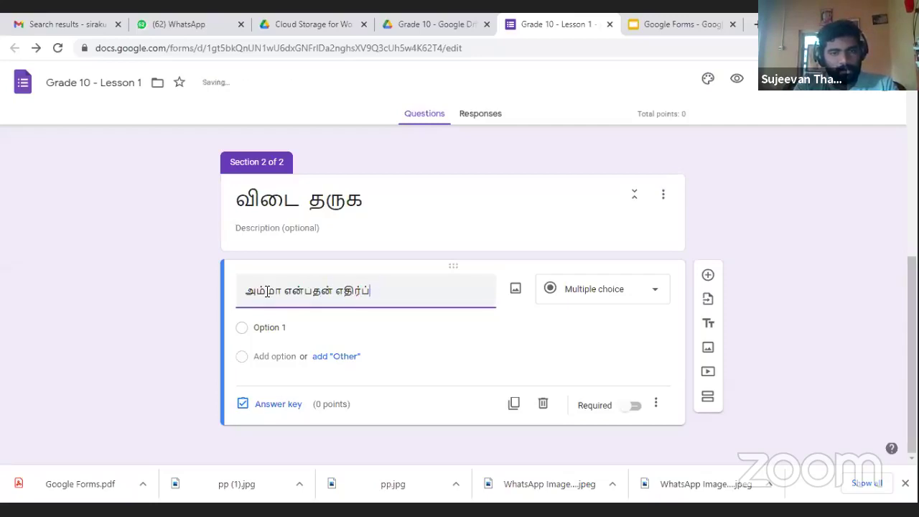
text(பால் )
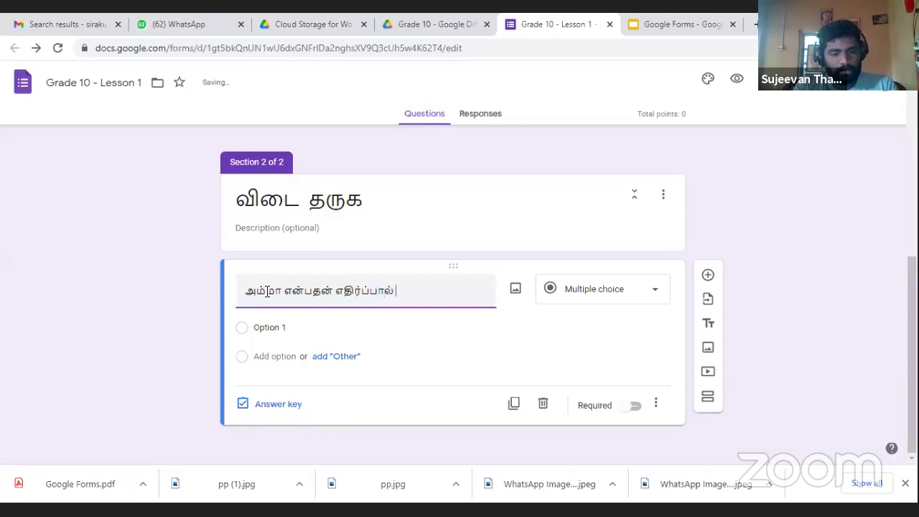
text(சொல் என்ன)
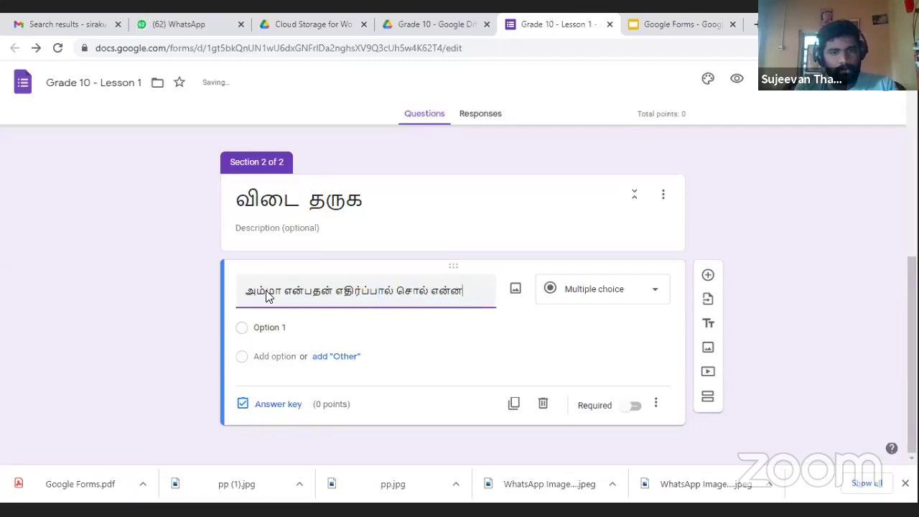
Enter the four options தாத்தா, அப்பா, தம்பி and அக்கா.
click(277, 327)
text(தா)
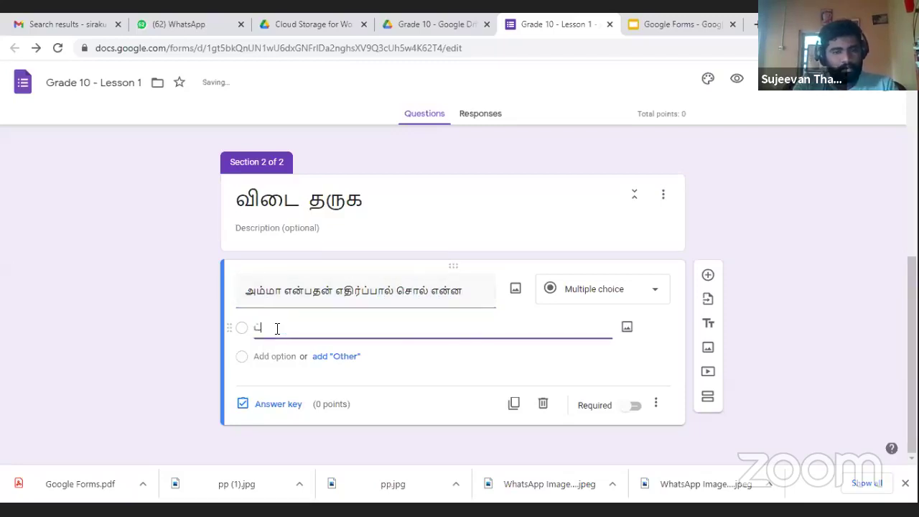
text(த்தா)
key(Return)
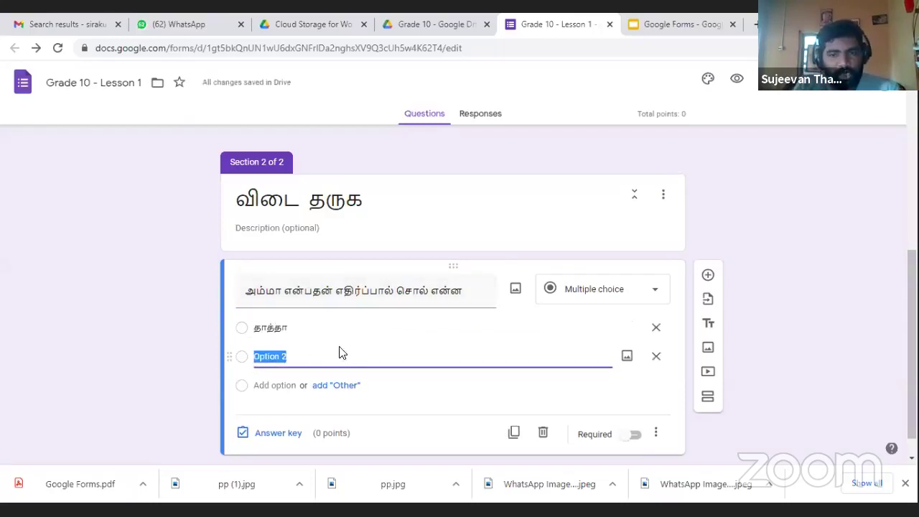
text(அப்பா)
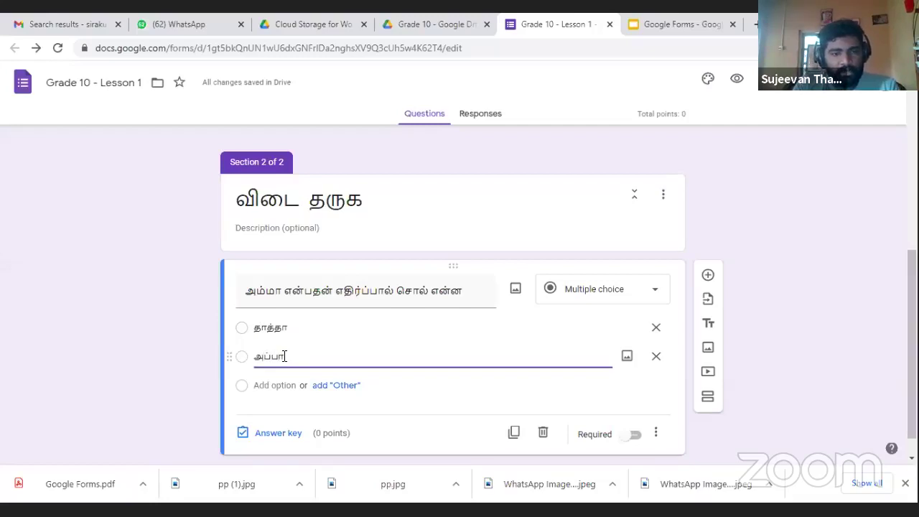
key(Return)
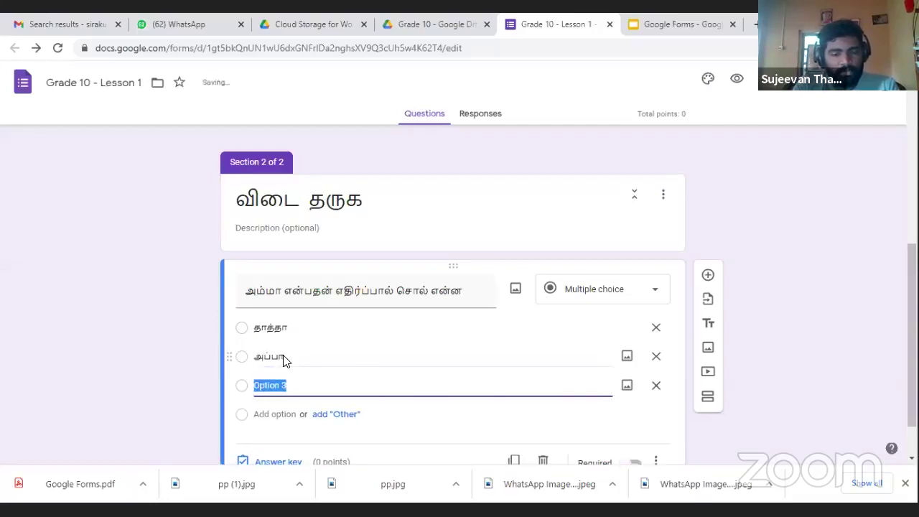
text(தம்)
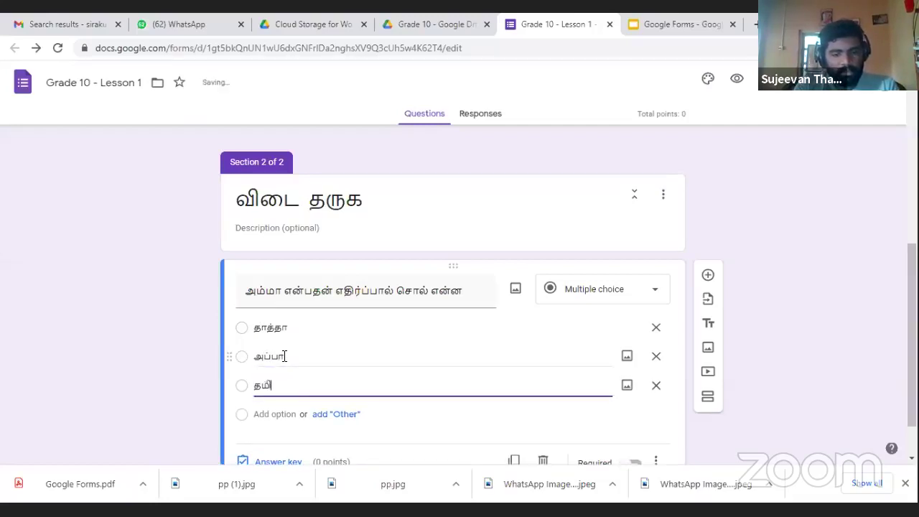
text(பி)
key(Return)
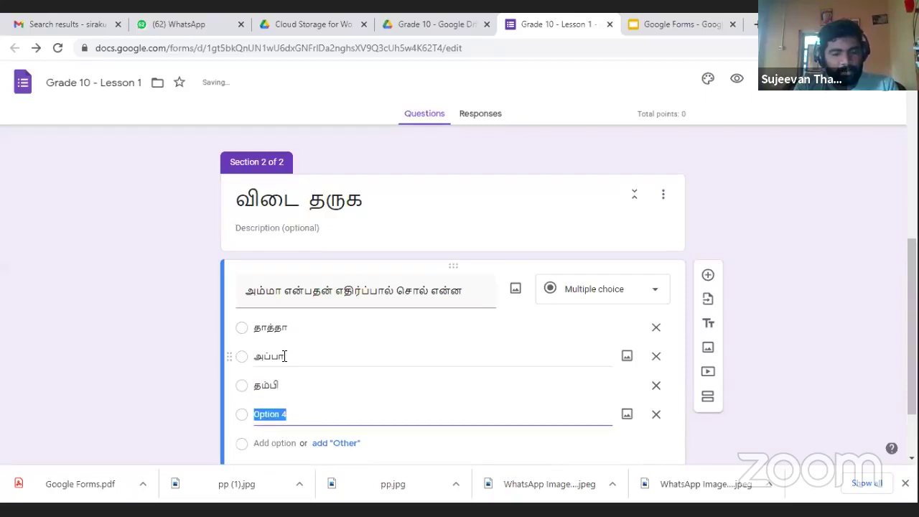
text(அக்கா)
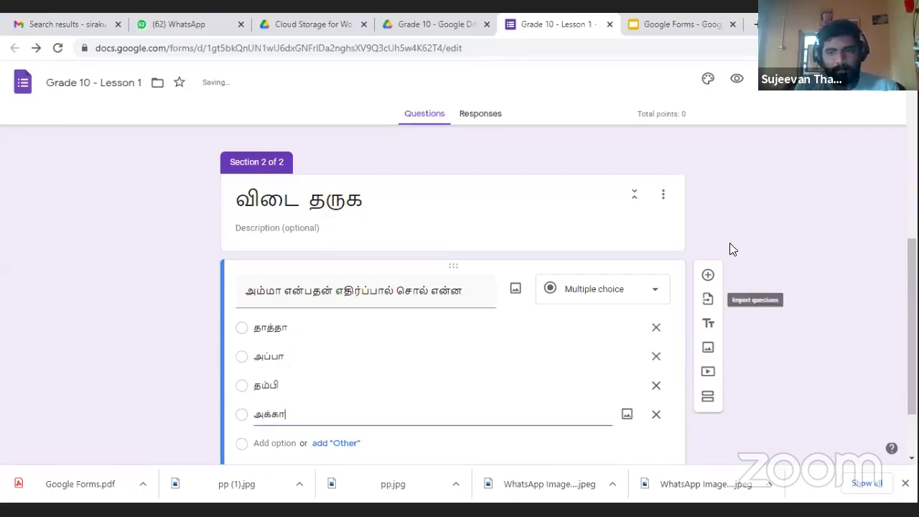
click(727, 237)
scroll(593, 382, down, 1)
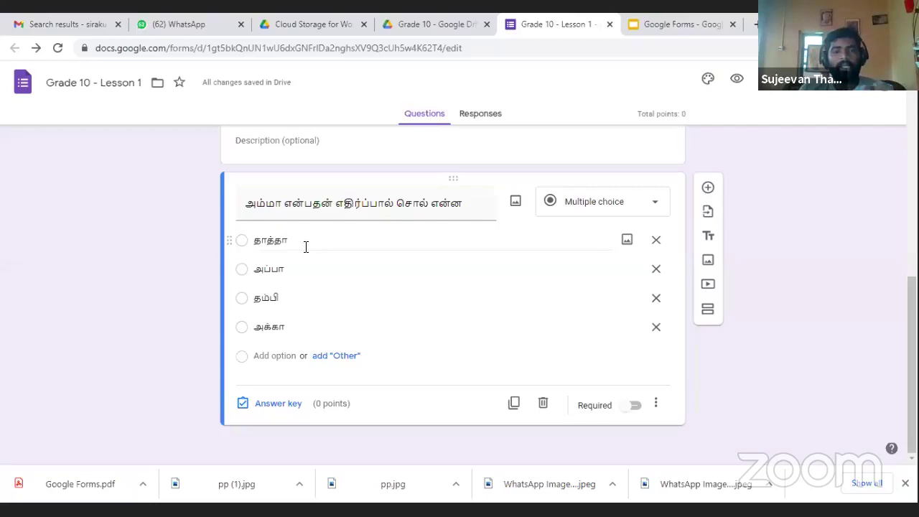
Score அப்பா correct for 5 points, mark the question required, and add a blank question.
click(278, 404)
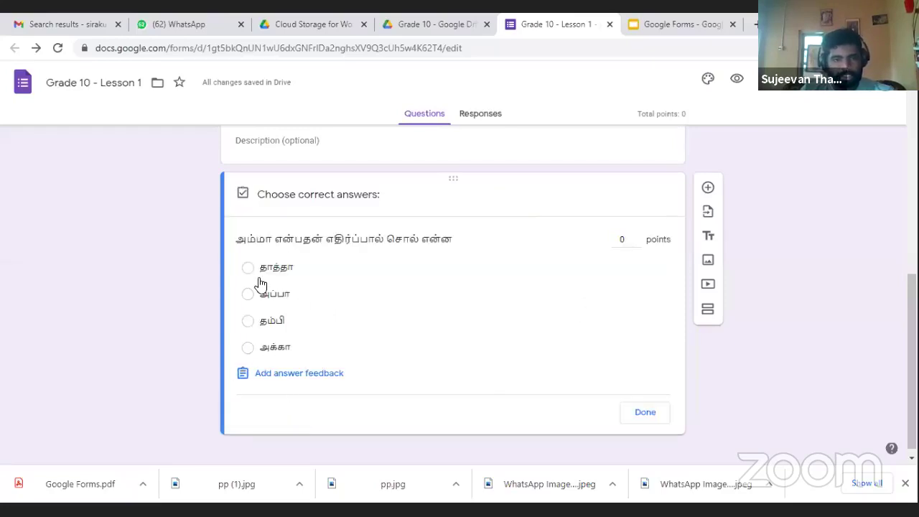
click(245, 301)
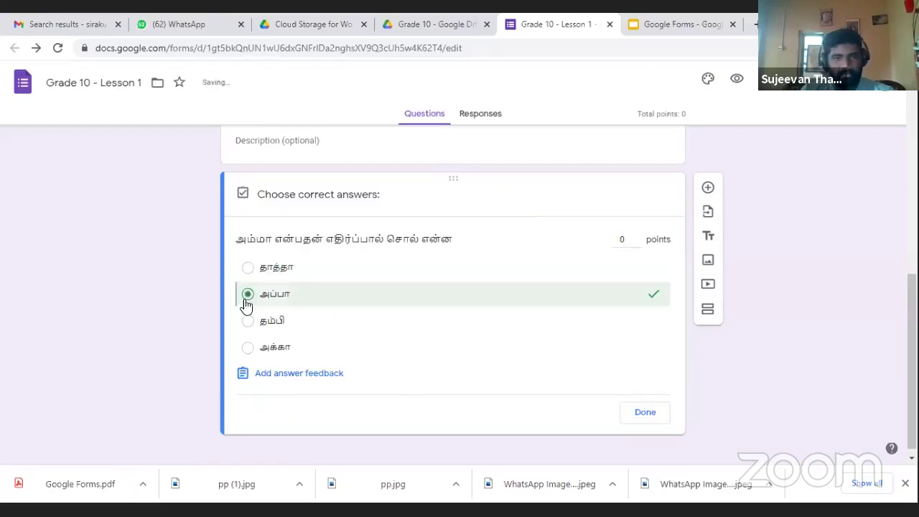
click(621, 239)
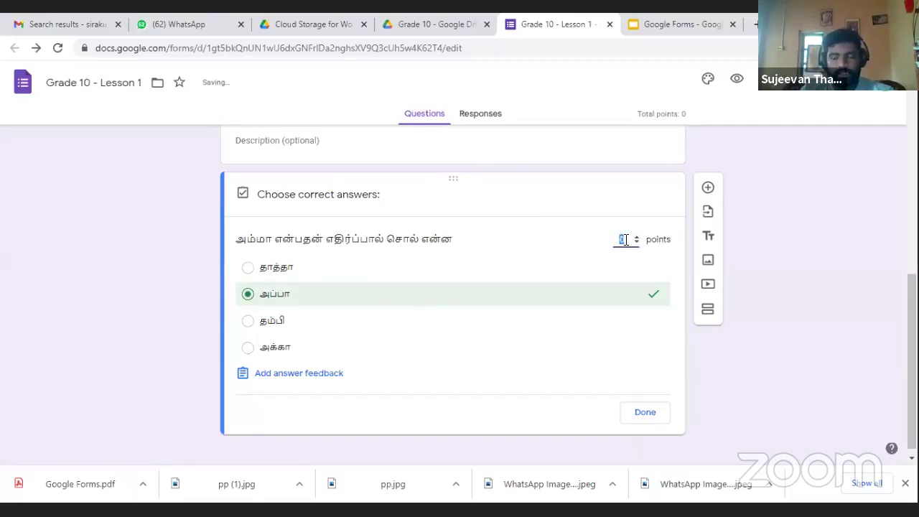
text(5)
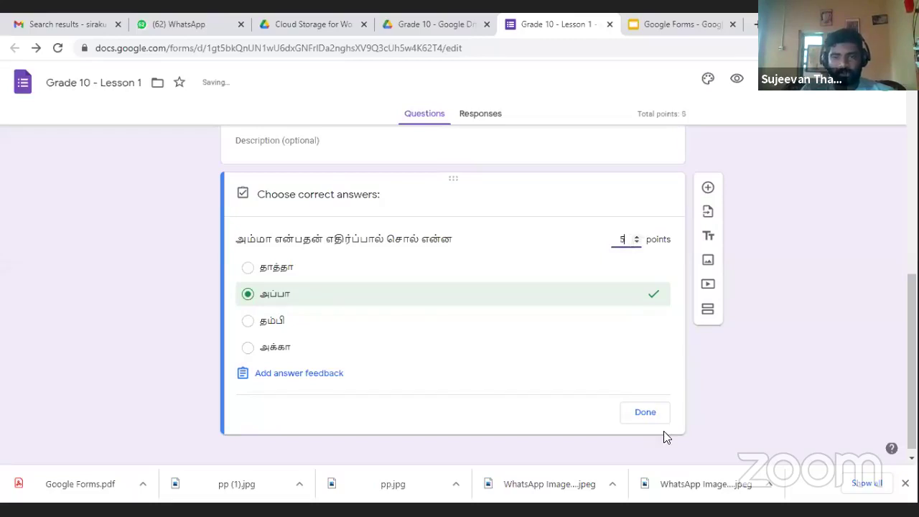
click(649, 419)
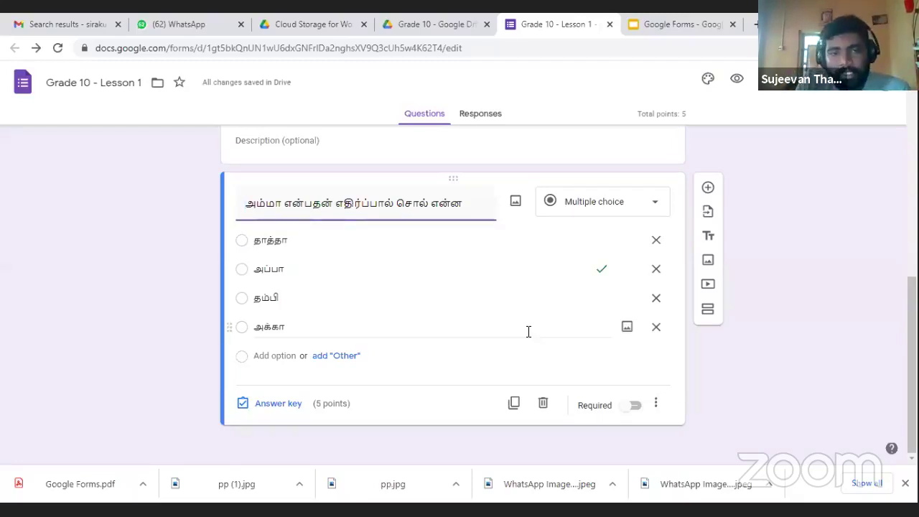
click(632, 408)
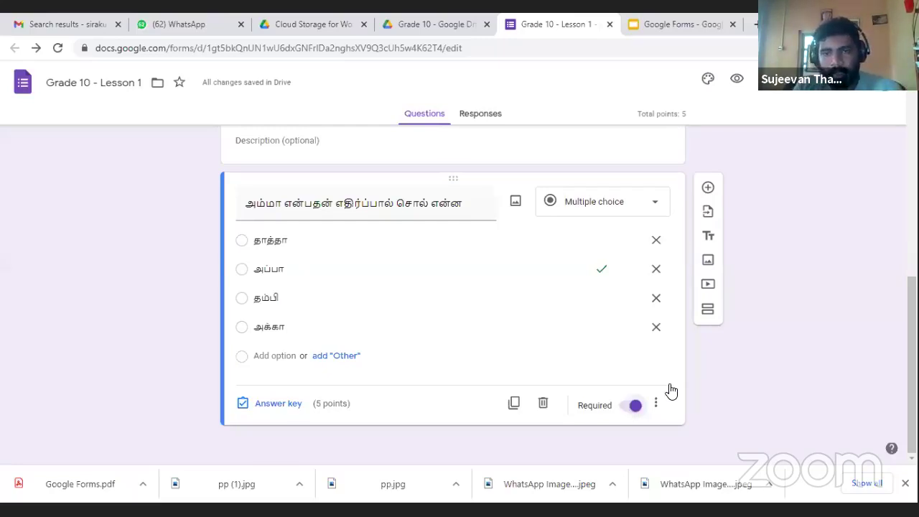
click(708, 188)
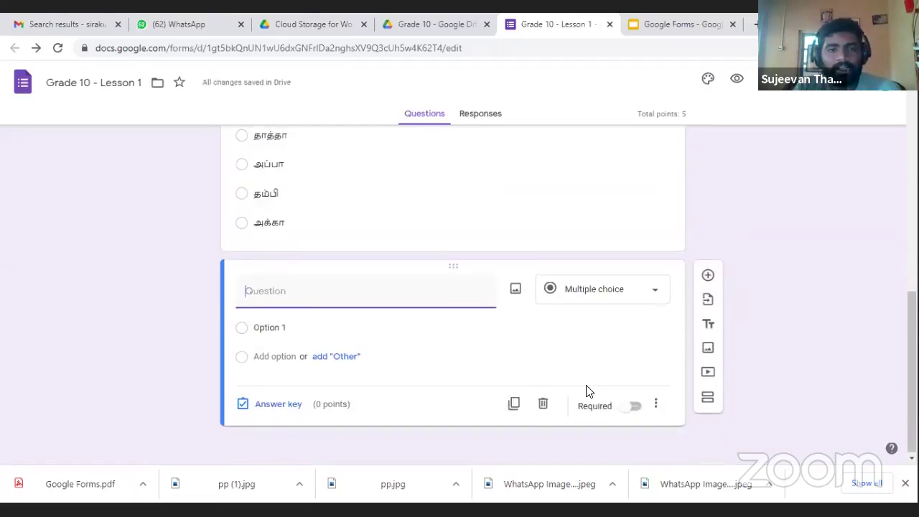
Insert the school entrance arch photo from a Google image search for பாடசாலை.
scroll(586, 391, up, 1)
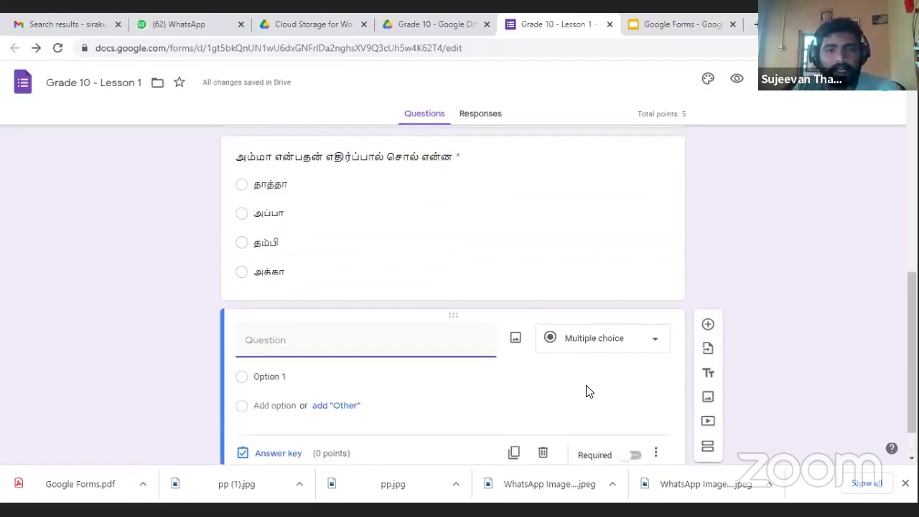
click(515, 341)
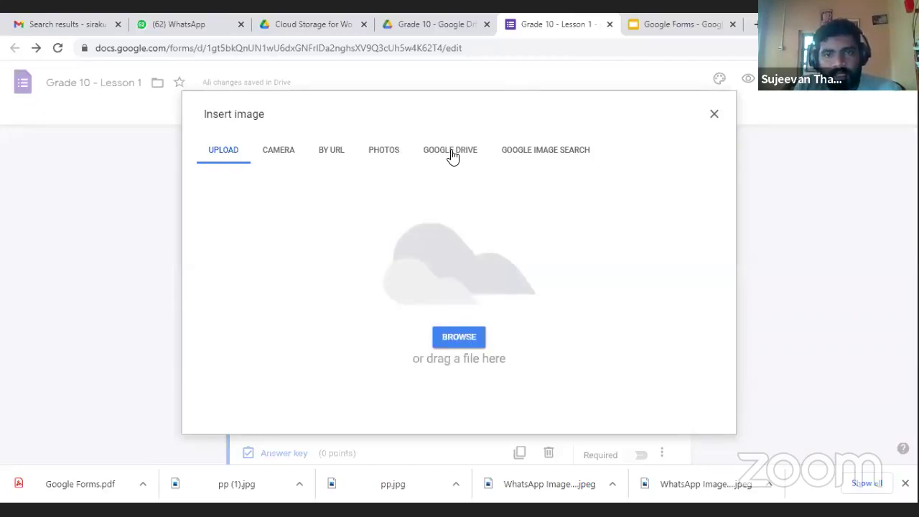
click(528, 156)
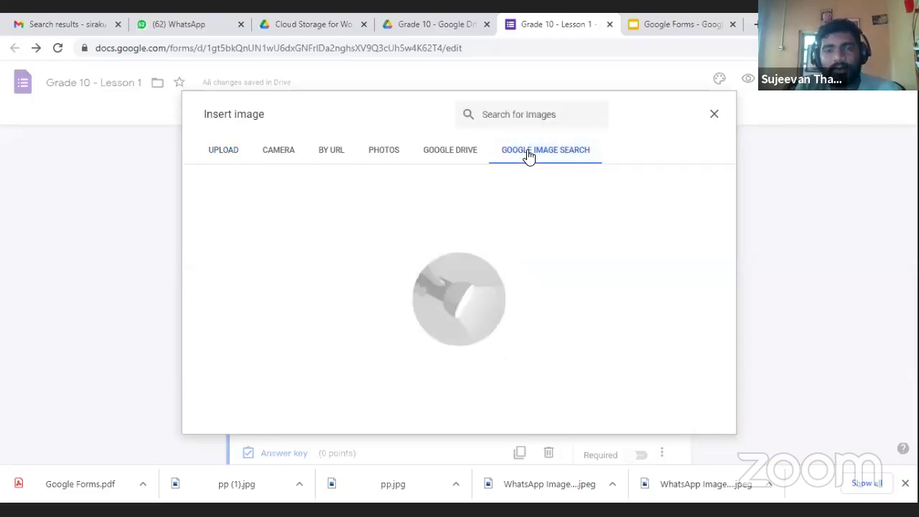
click(505, 119)
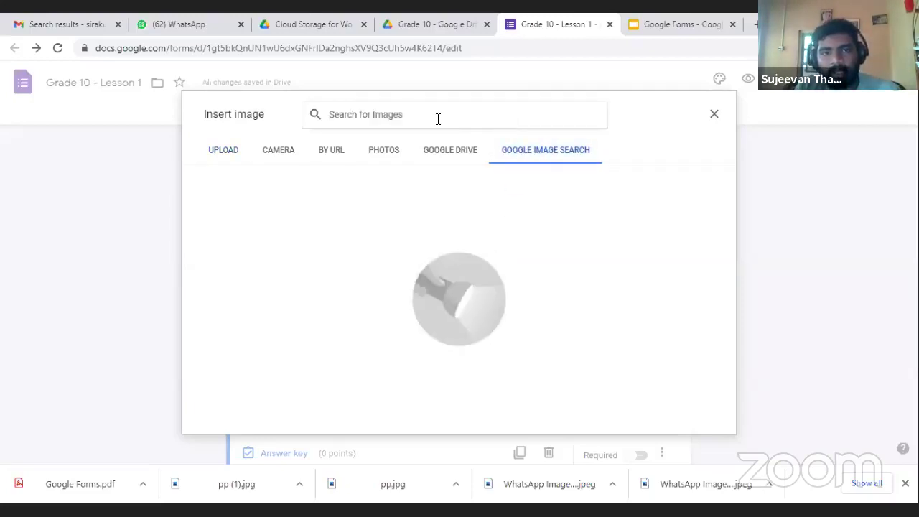
text(ava)
key(BackSpace)
key(BackSpace)
key(BackSpace)
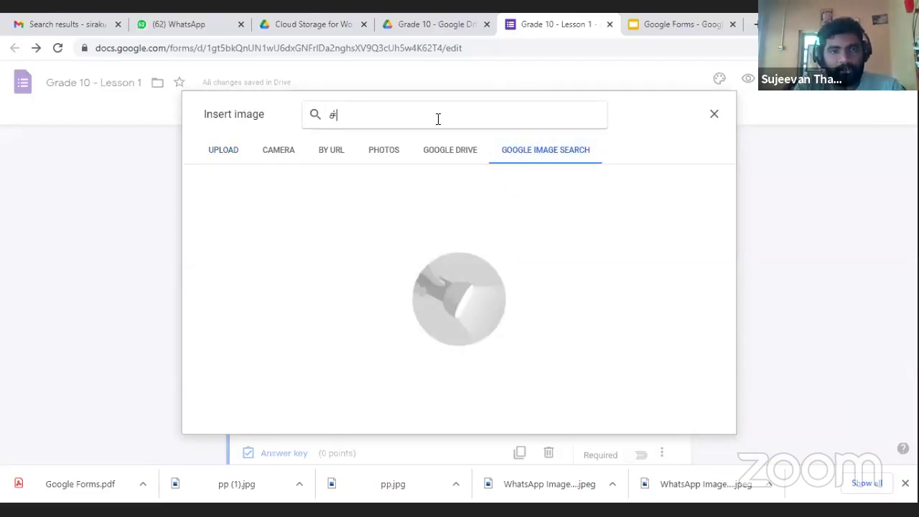
text(பாடசால)
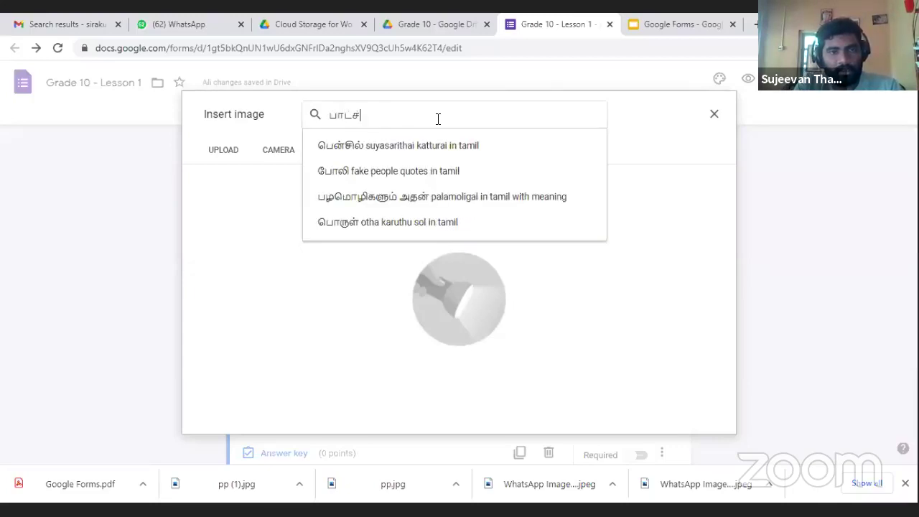
text(ை)
key(Return)
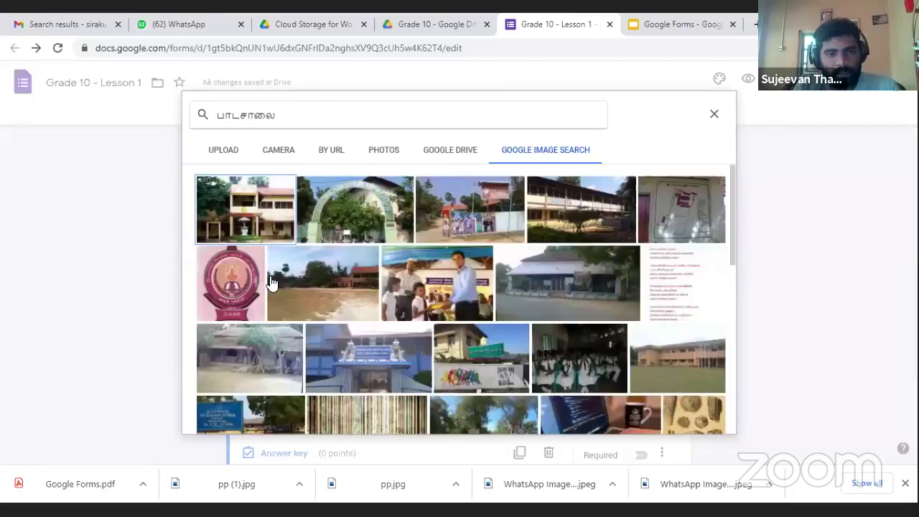
click(353, 240)
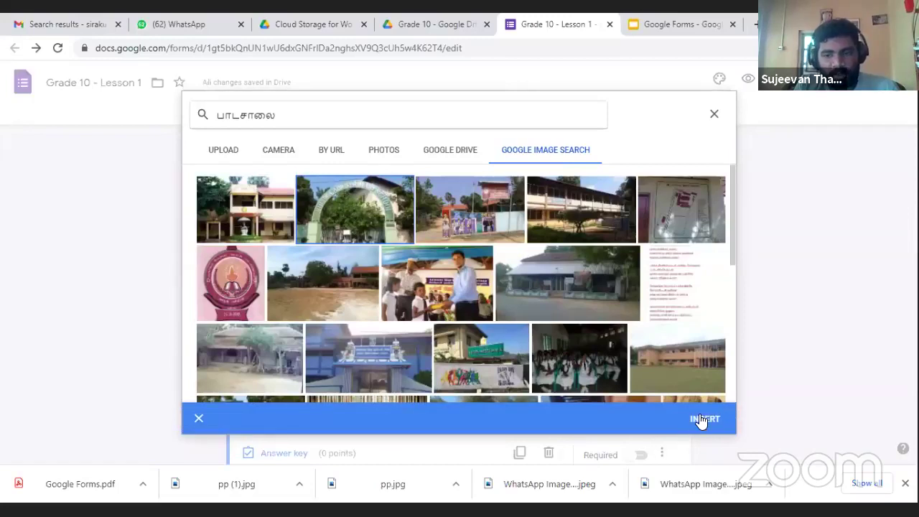
click(700, 420)
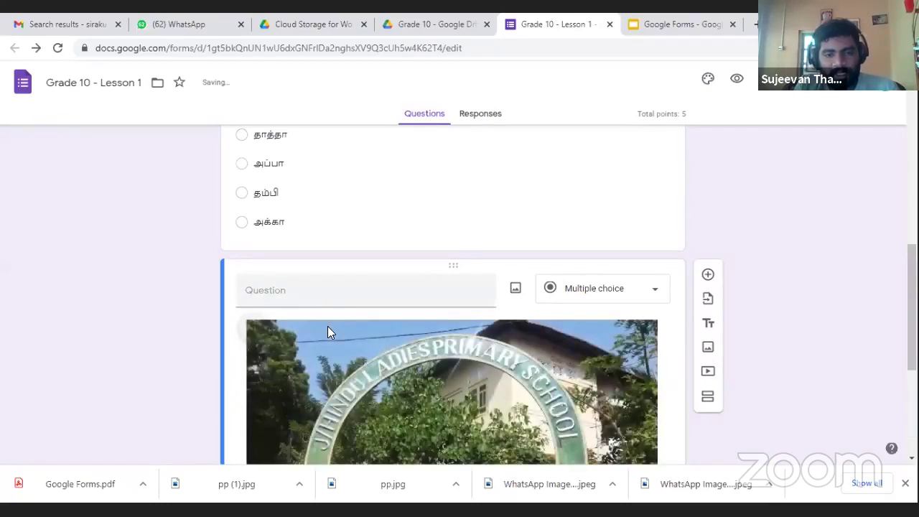
Enter பாடசாலை and வீடு as the picture question's two answer options.
scroll(327, 332, down, 4)
scroll(328, 333, up, 2)
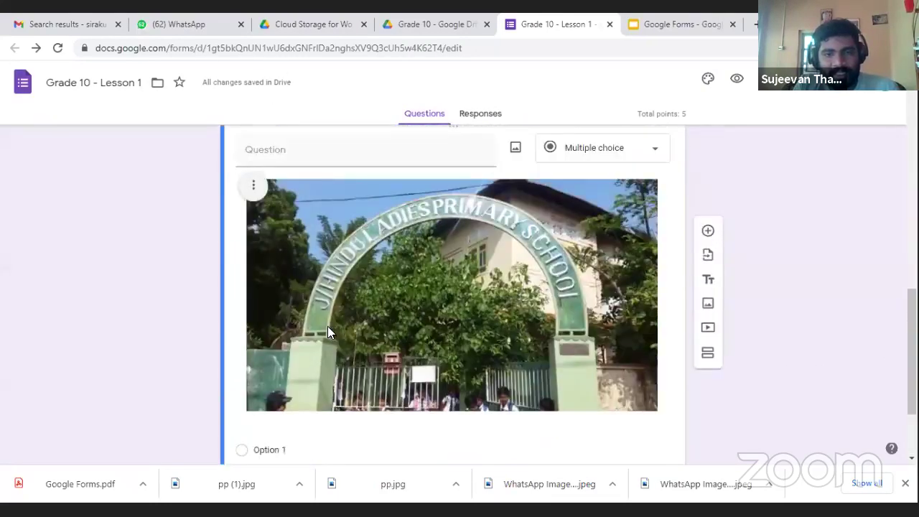
scroll(327, 330, down, 2)
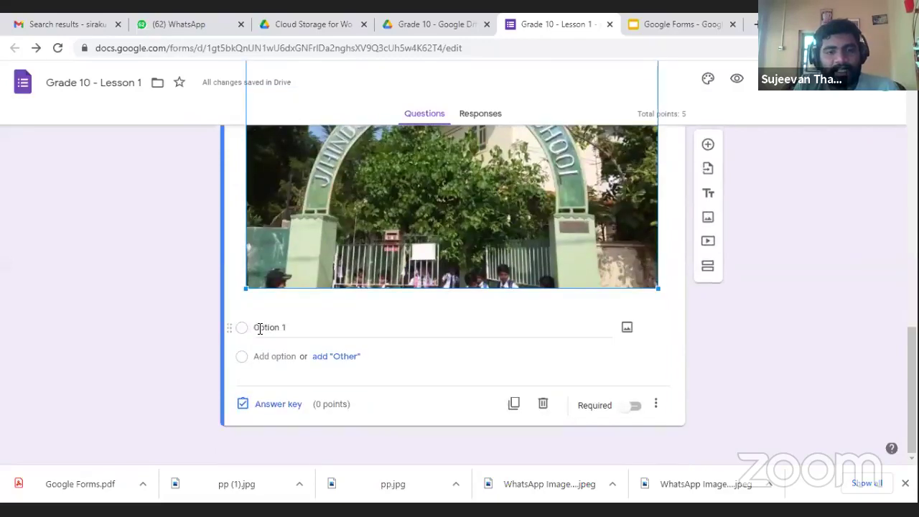
click(262, 328)
text(பாடசாலை)
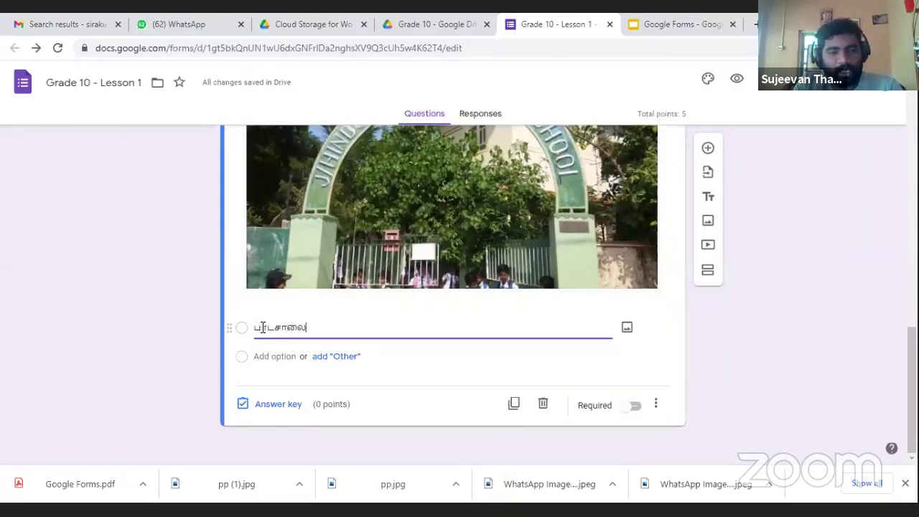
key(Return)
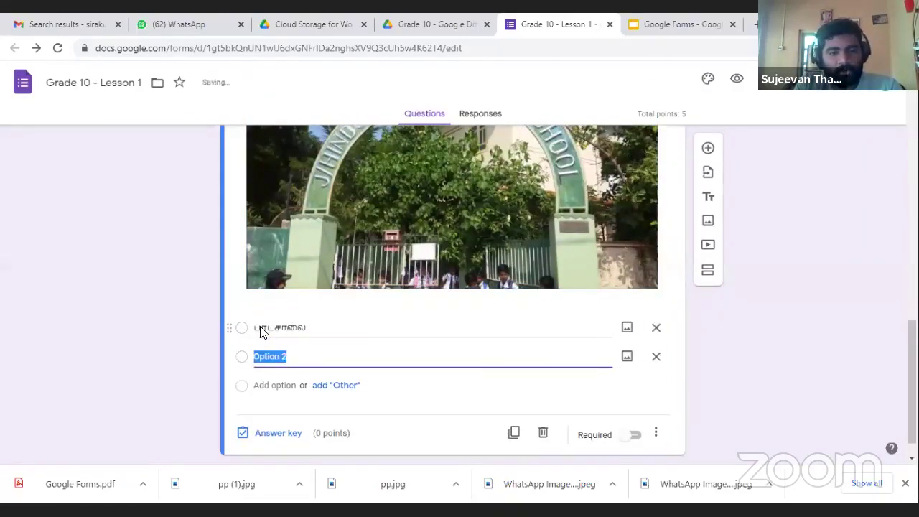
text(ப)
key(BackSpace)
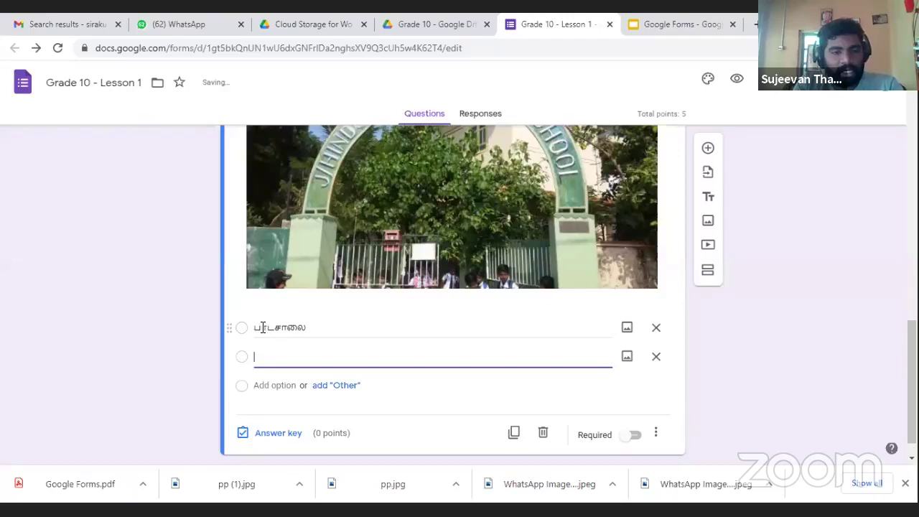
text(வீடு)
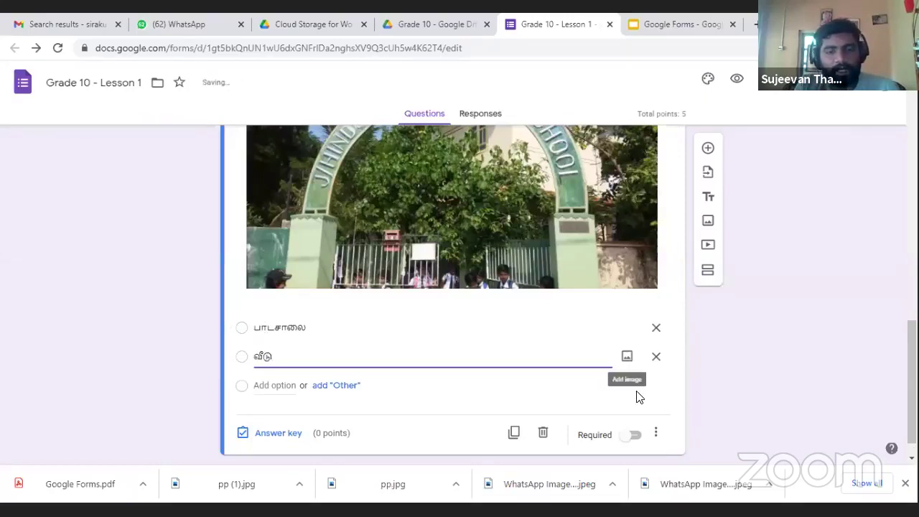
Set பாடசாலை as the correct answer worth 5 points in the answer key.
click(283, 434)
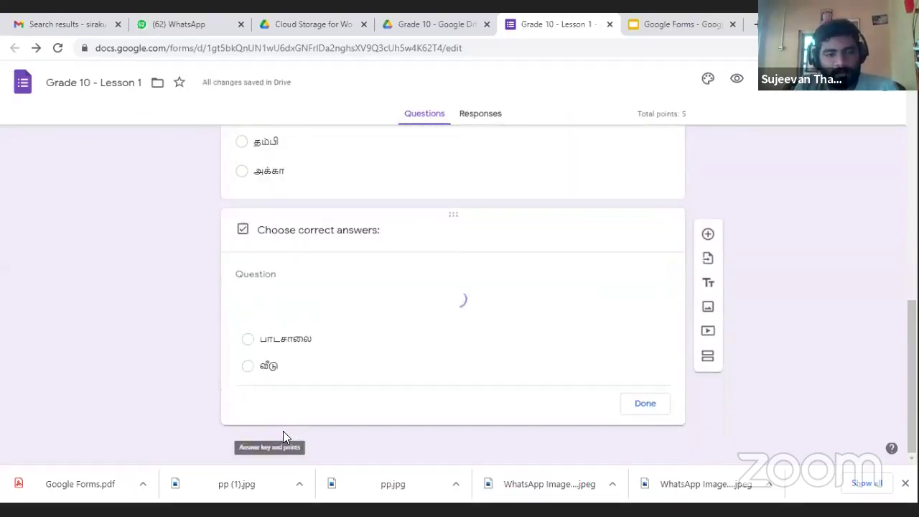
scroll(244, 349, down, 3)
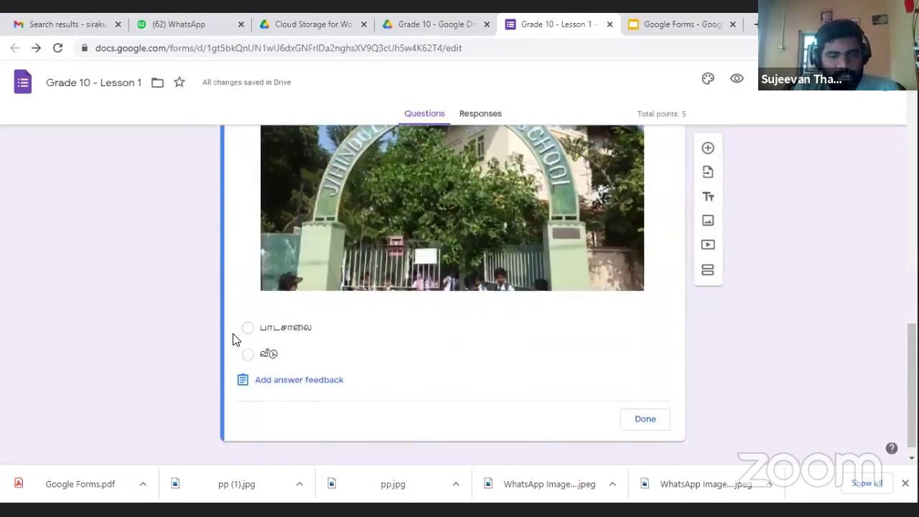
click(247, 329)
scroll(588, 220, up, 5)
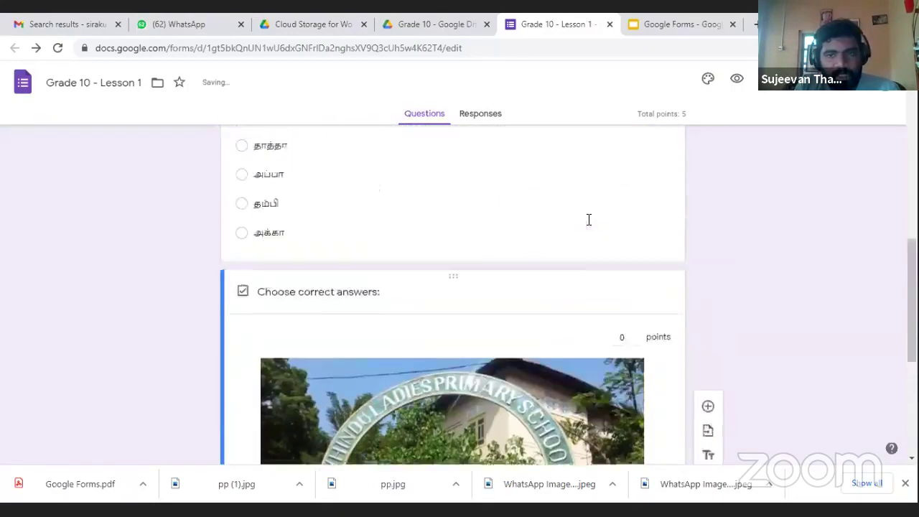
scroll(589, 220, up, 1)
click(623, 401)
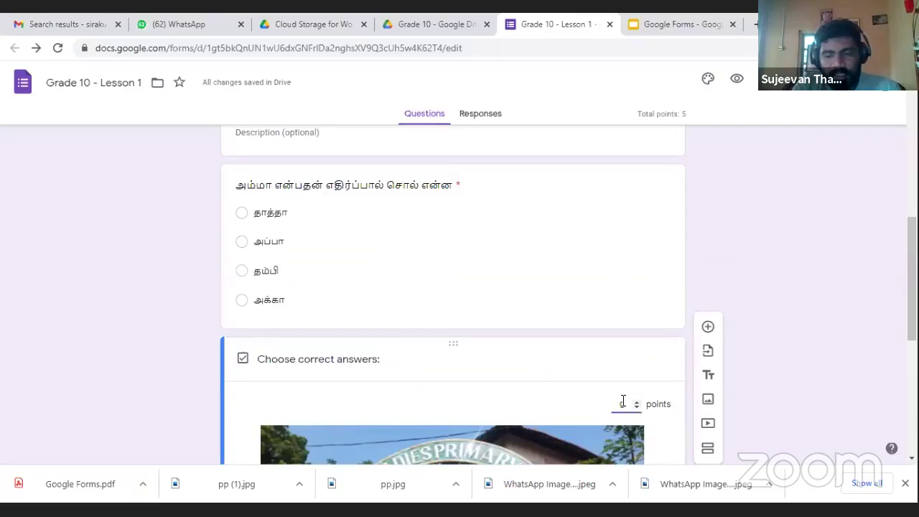
text(5)
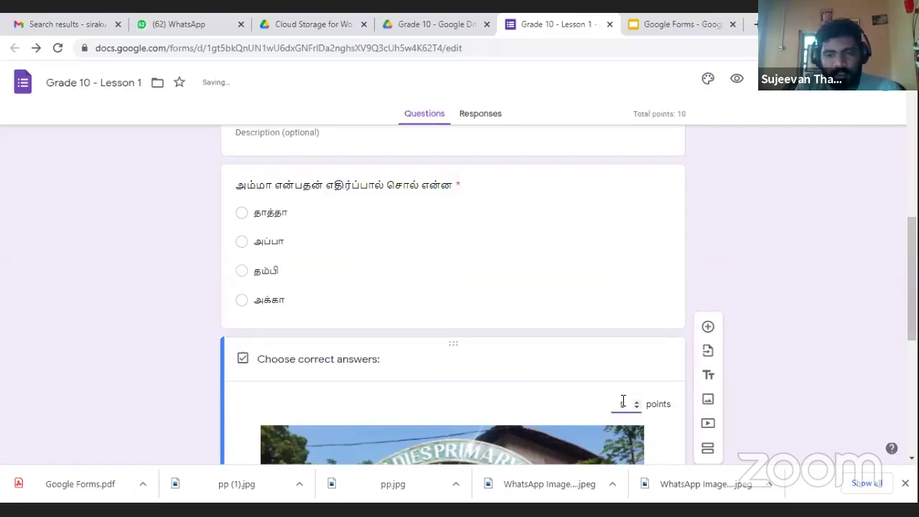
scroll(674, 352, down, 2)
scroll(671, 299, down, 3)
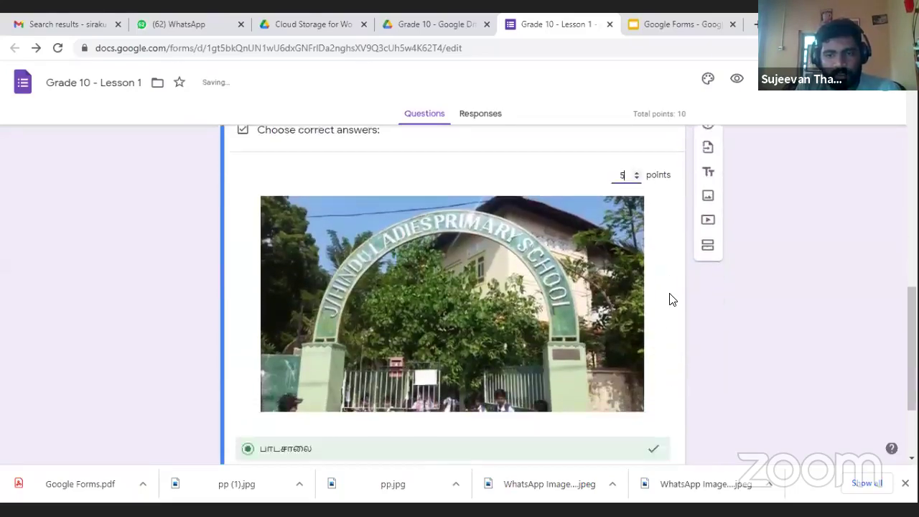
click(648, 404)
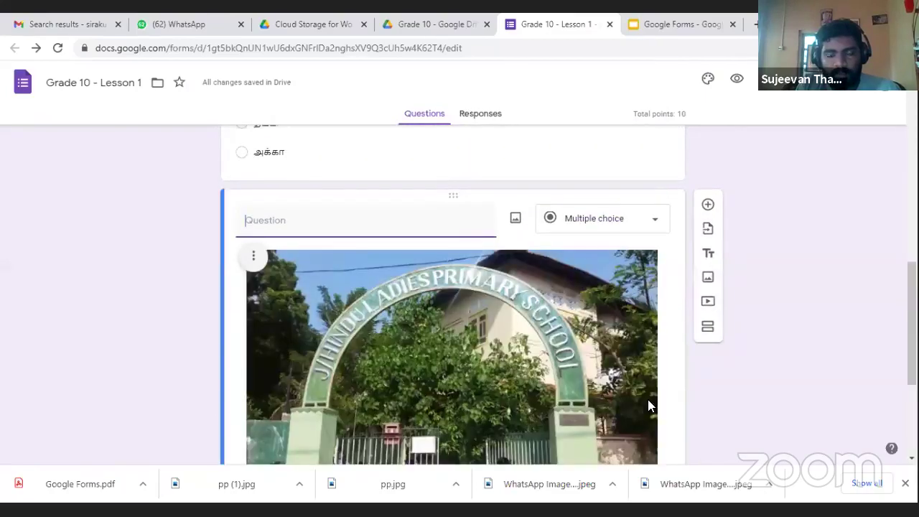
Add the question இதில் பழம் எது with a cherry picture from a பழம் image search as Option 1.
click(707, 206)
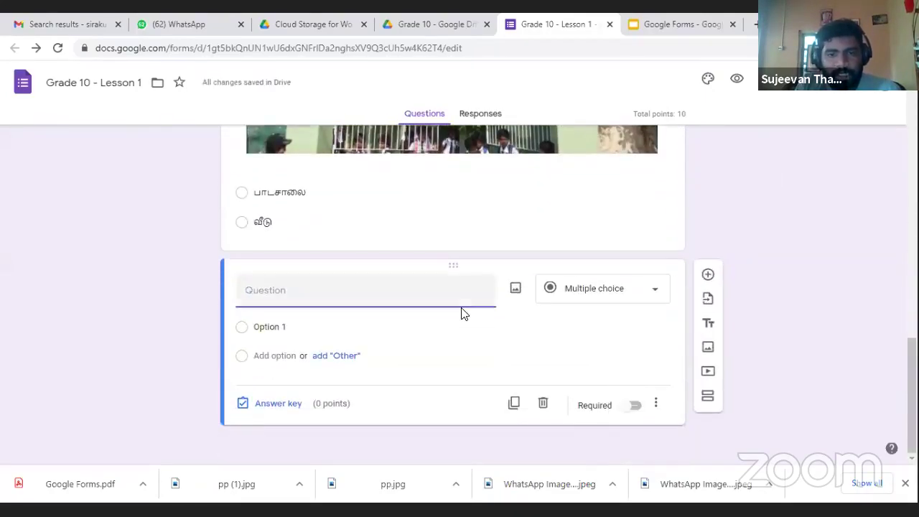
text(இ)
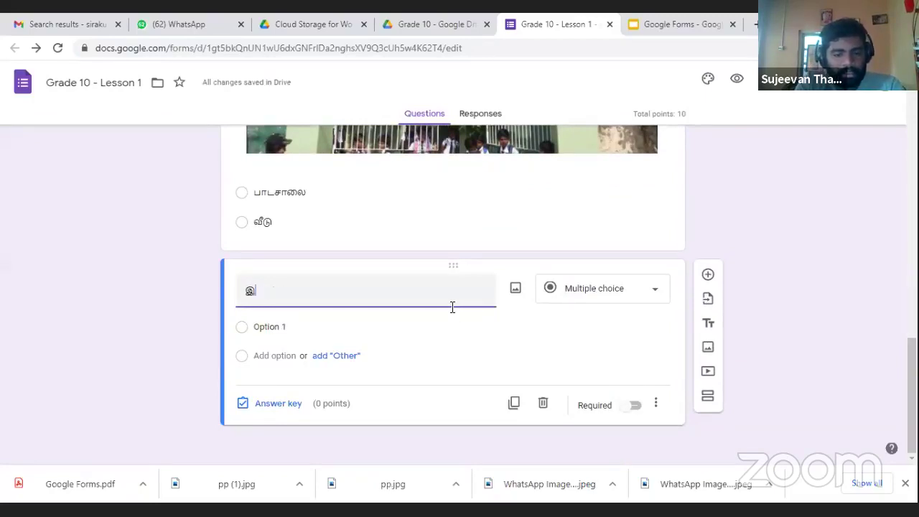
text(தில் பழ்ம்)
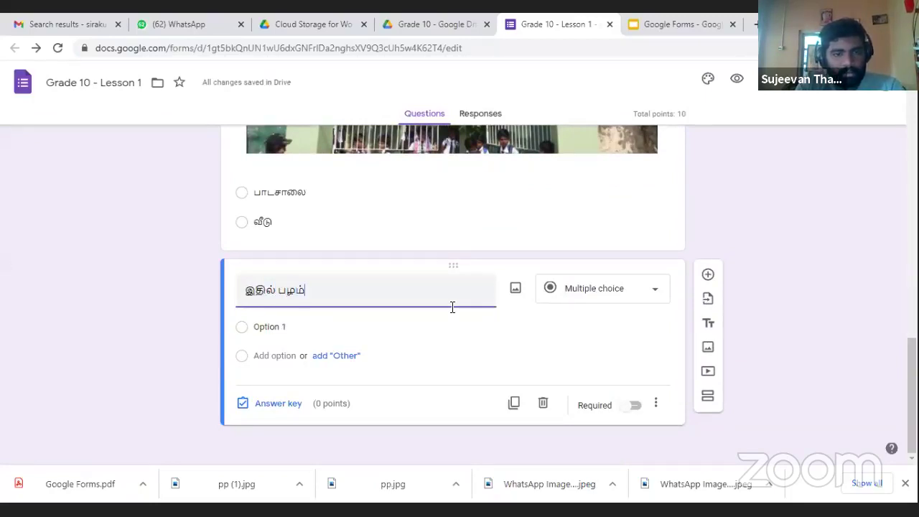
text( எது)
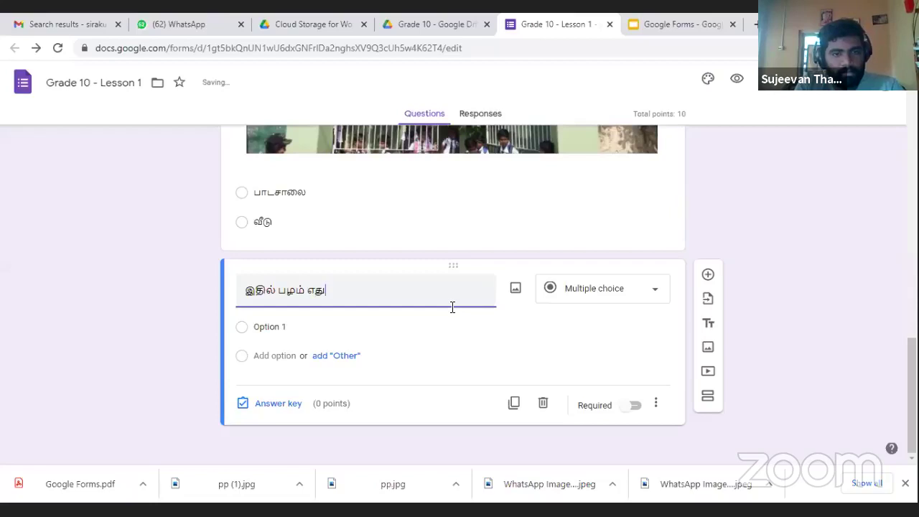
click(305, 331)
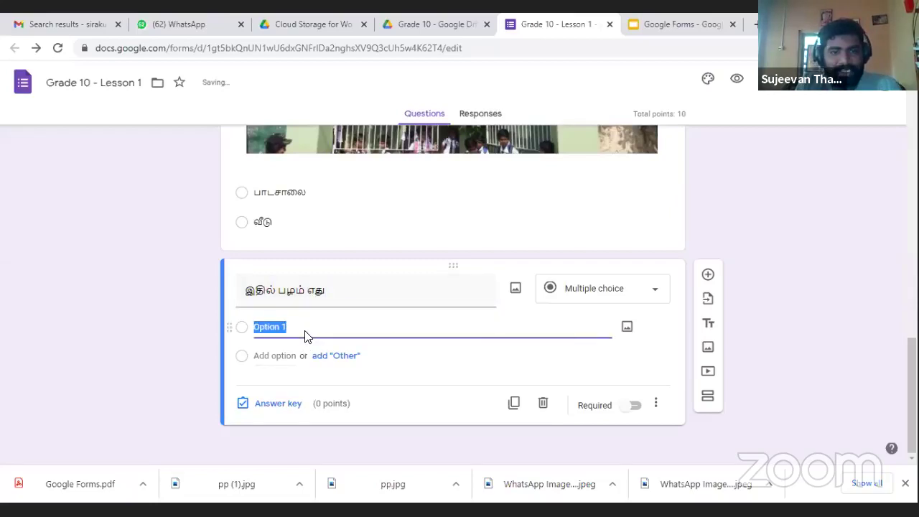
click(628, 327)
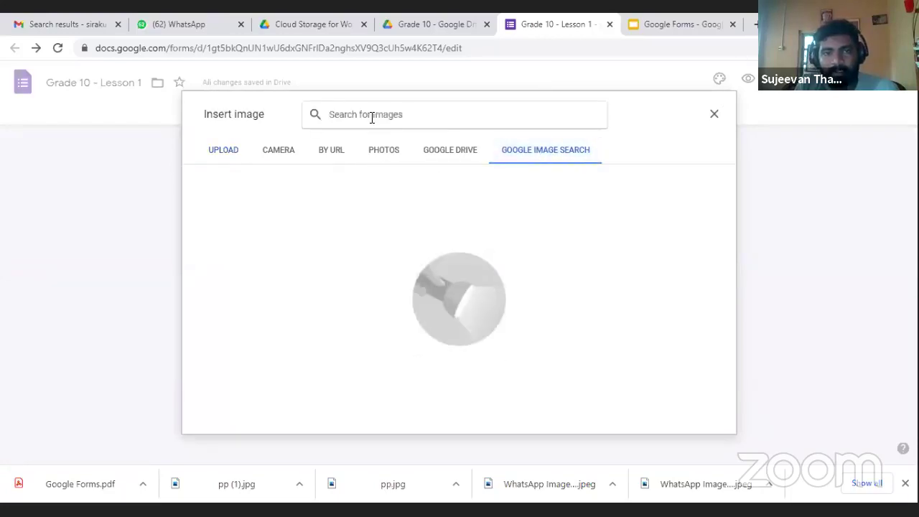
text(பழம்)
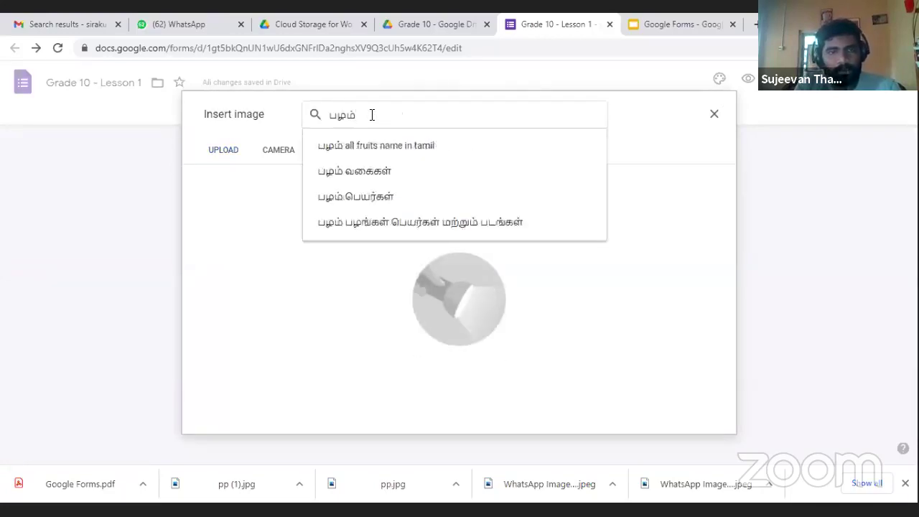
key(Return)
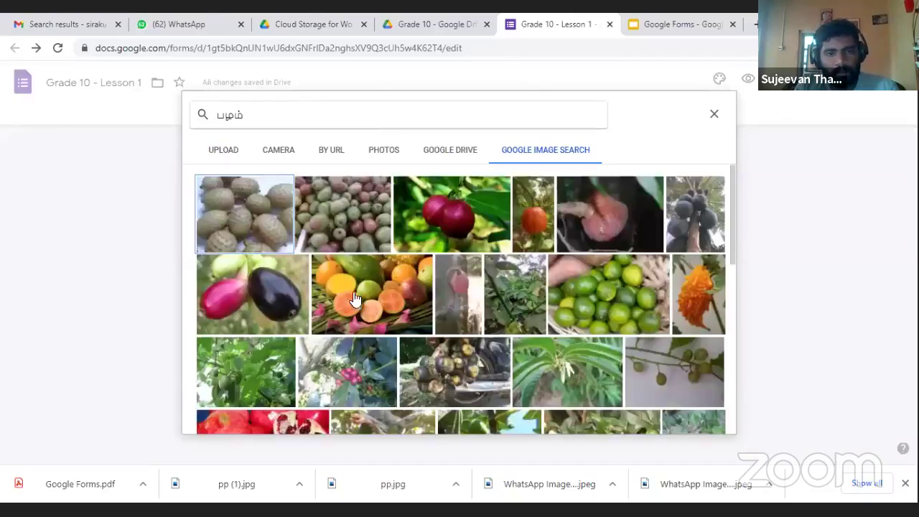
click(459, 219)
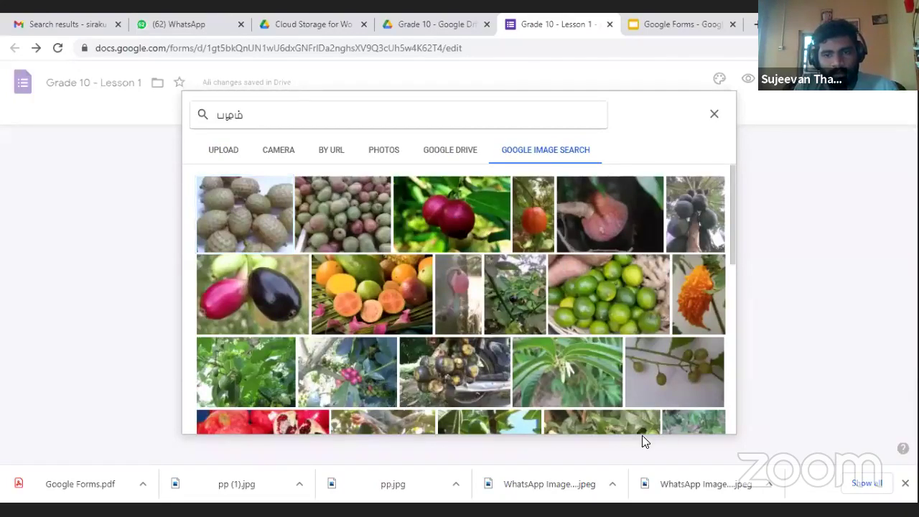
click(704, 423)
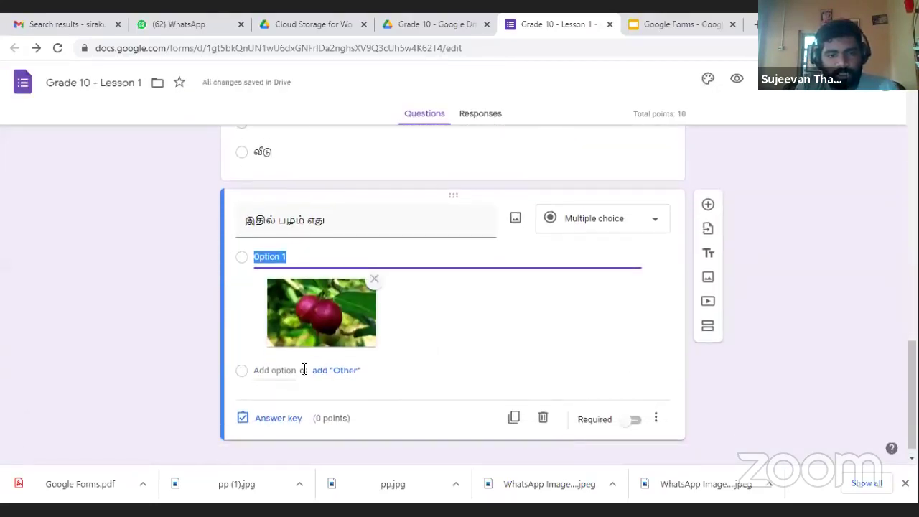
Add a second option showing a cabbage picture from a மரக்கறி image search.
click(318, 373)
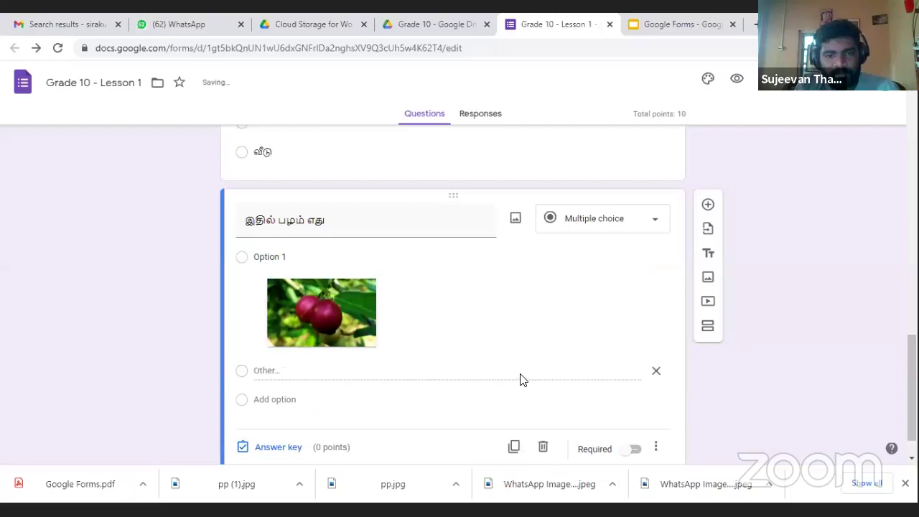
click(266, 399)
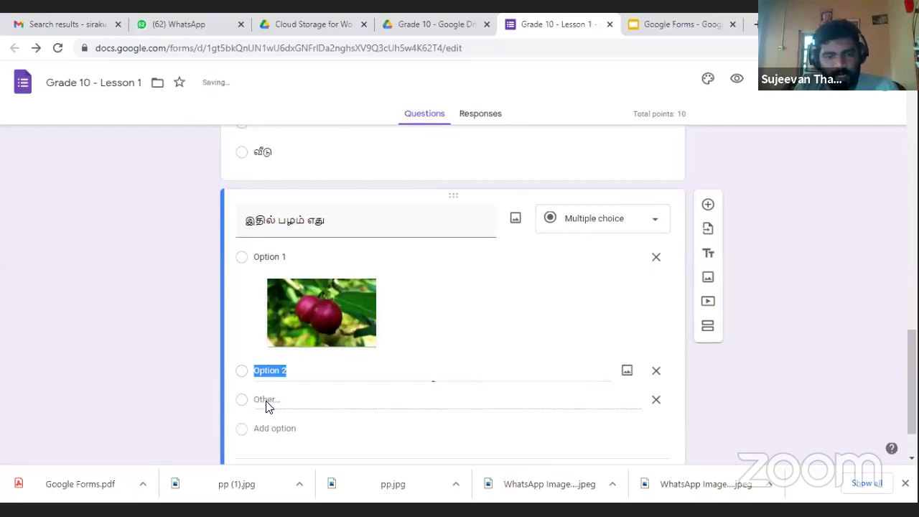
click(628, 371)
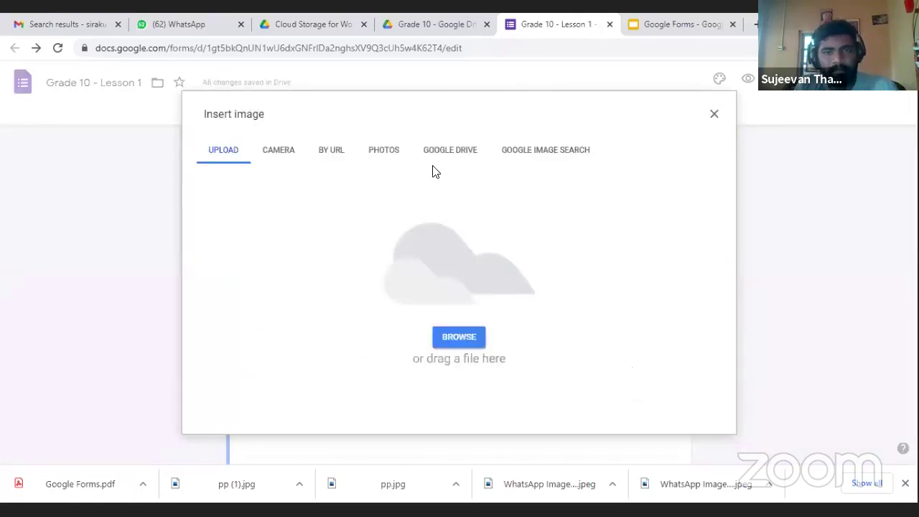
click(558, 153)
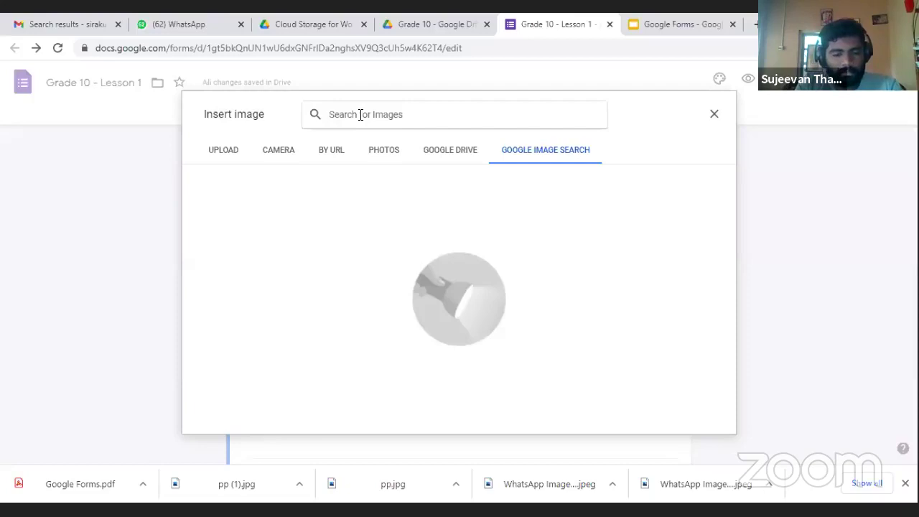
text(மரக்க)
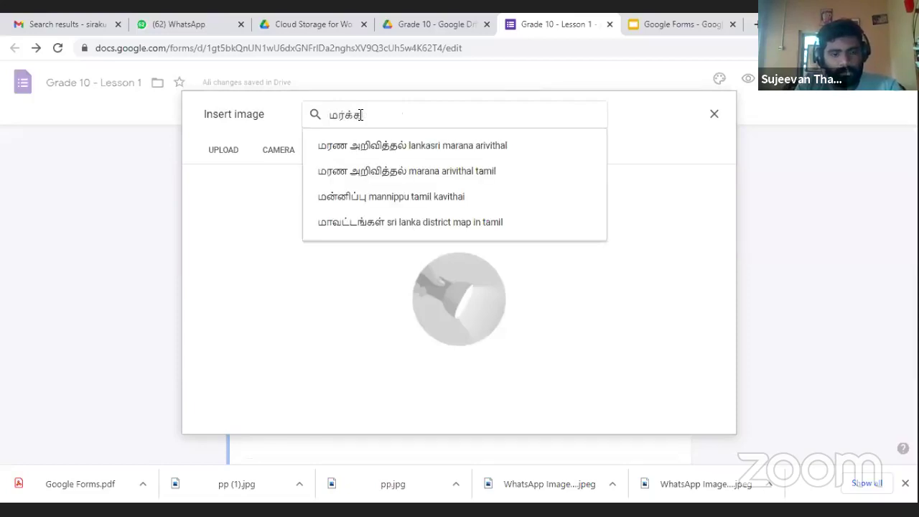
text(றி)
key(Return)
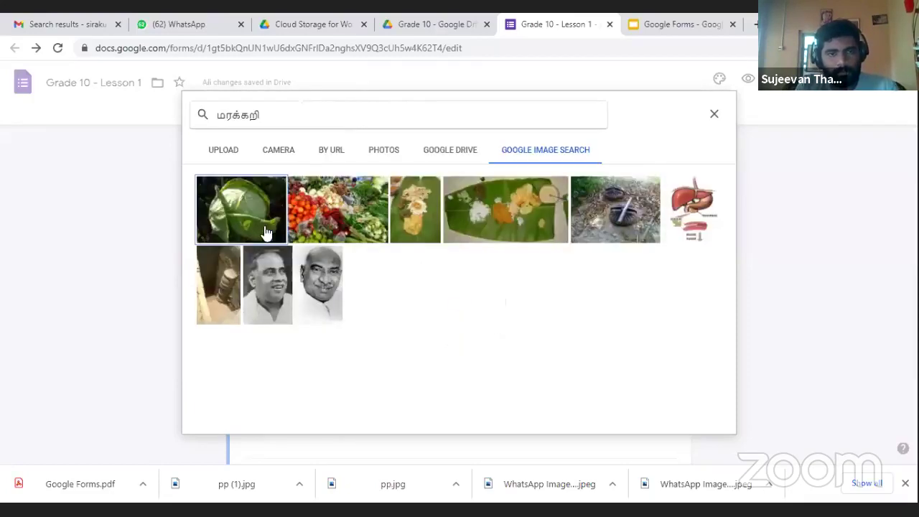
click(246, 213)
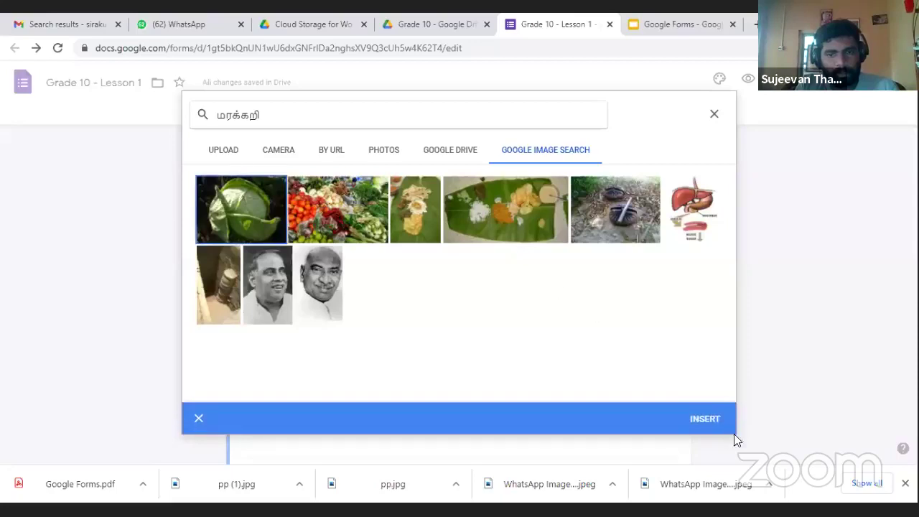
click(704, 419)
click(447, 370)
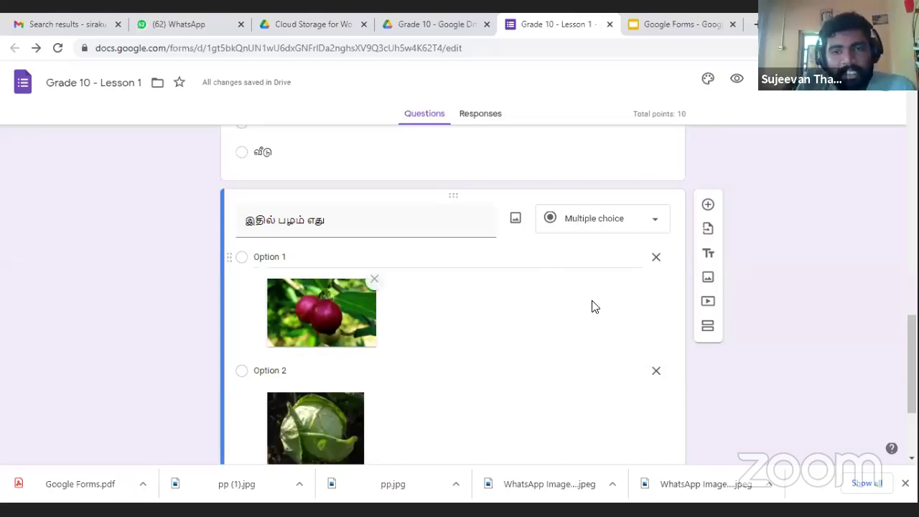
scroll(593, 309, up, 15)
scroll(593, 315, up, 1)
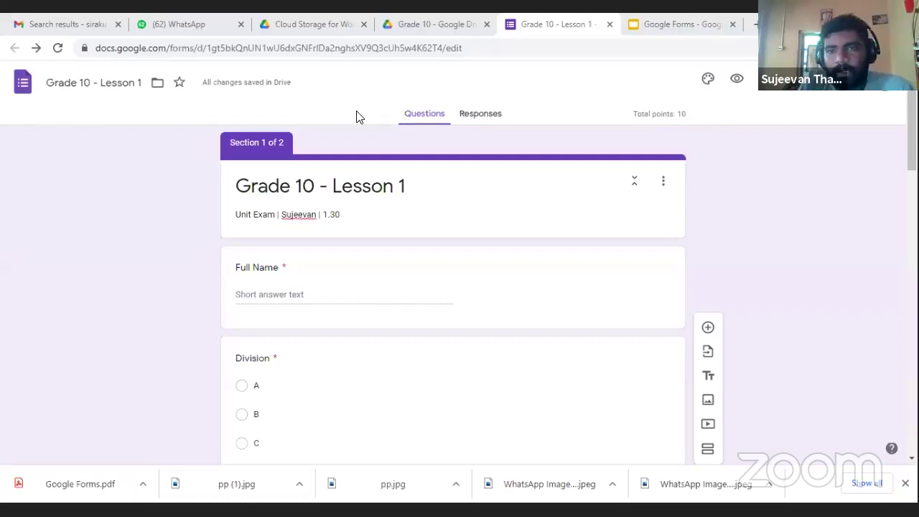
click(768, 90)
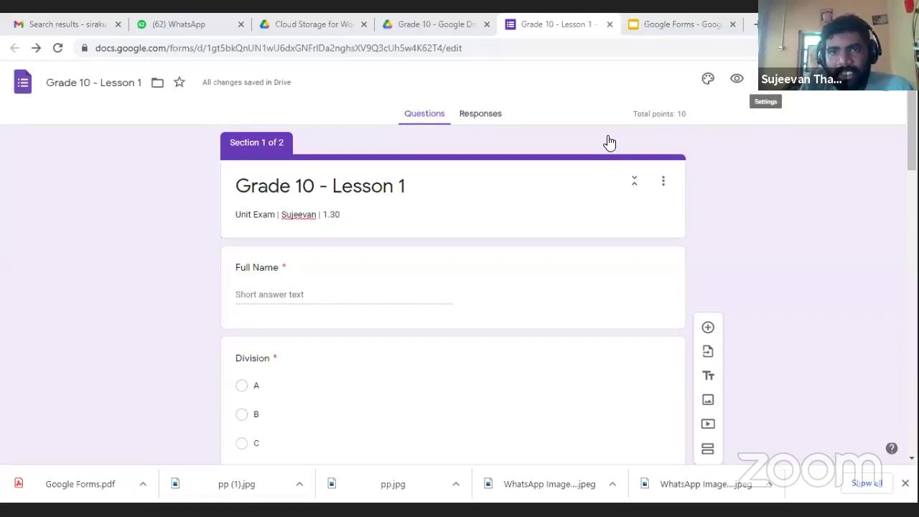
click(572, 140)
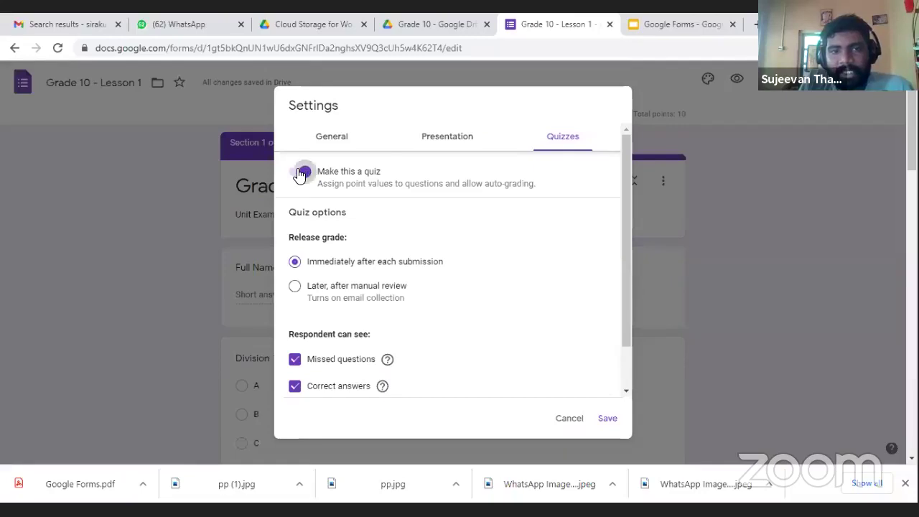
click(301, 172)
click(302, 173)
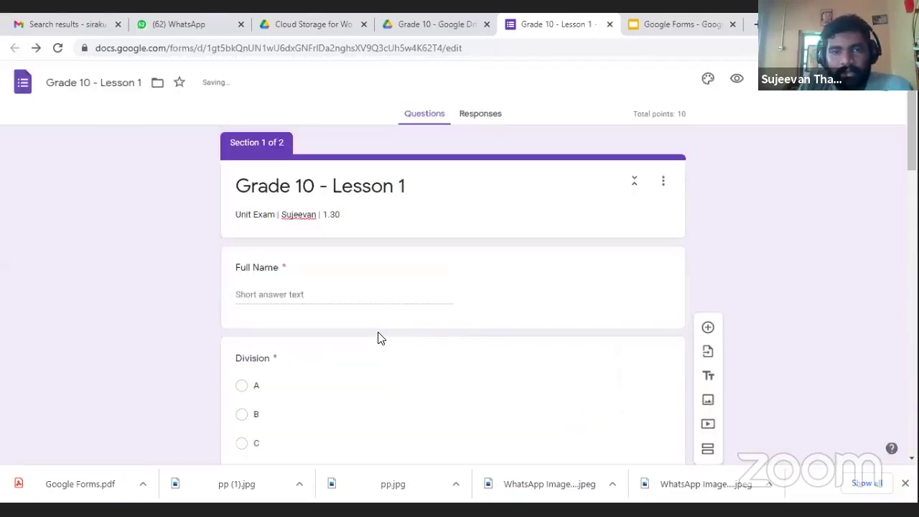
scroll(381, 339, down, 2)
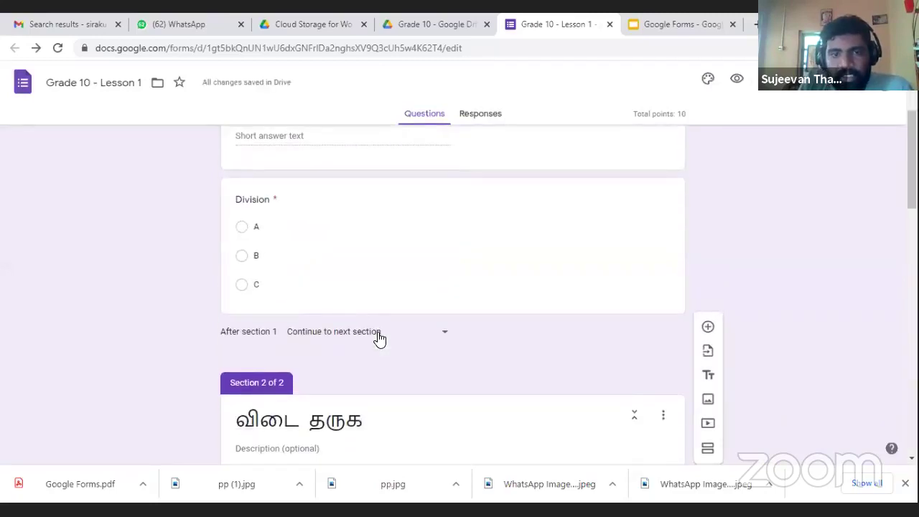
scroll(379, 337, down, 4)
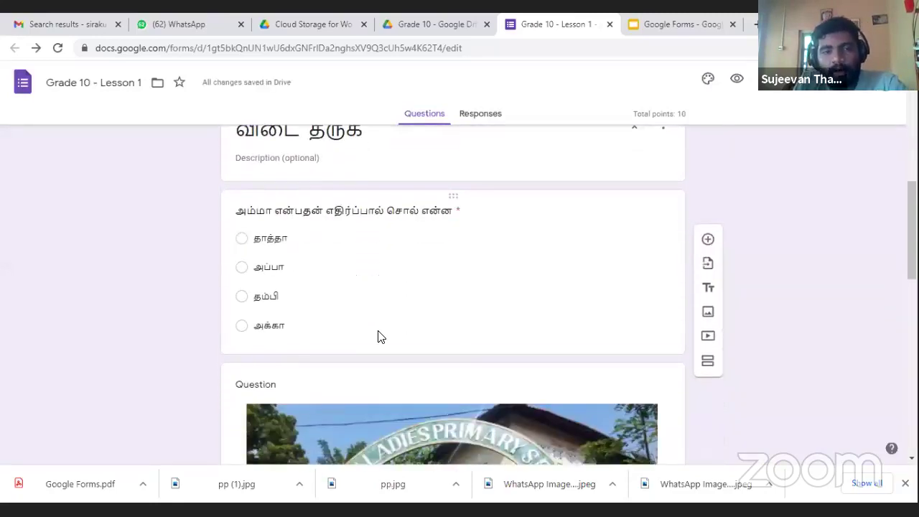
Mark அப்பா as the correct answer in the அம்மா question's answer key.
click(377, 253)
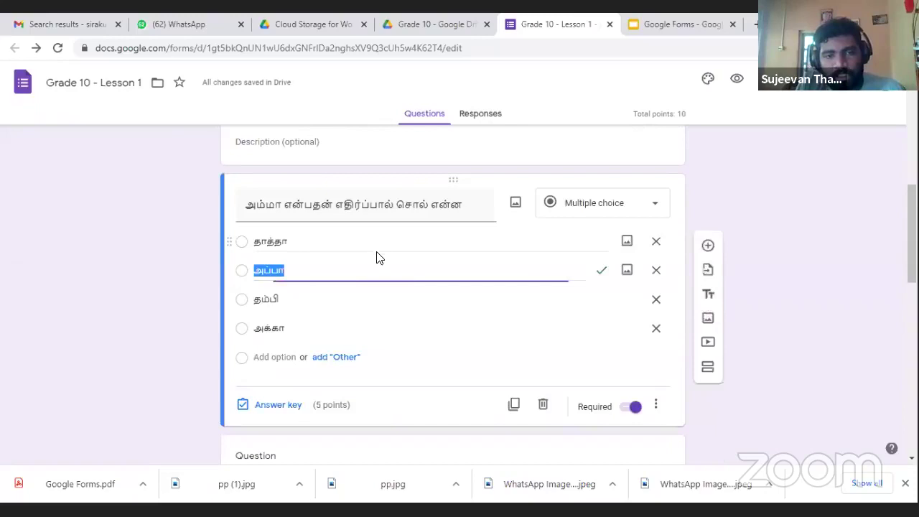
click(279, 406)
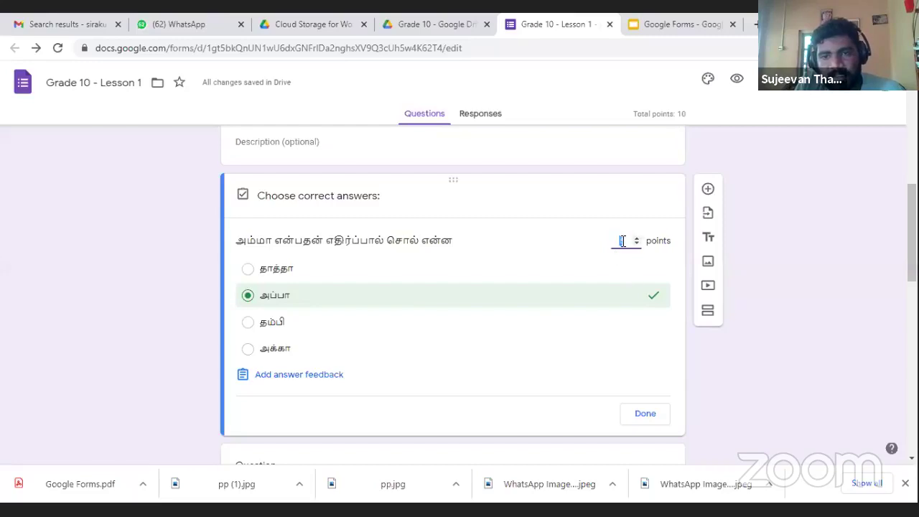
scroll(621, 278, down, 8)
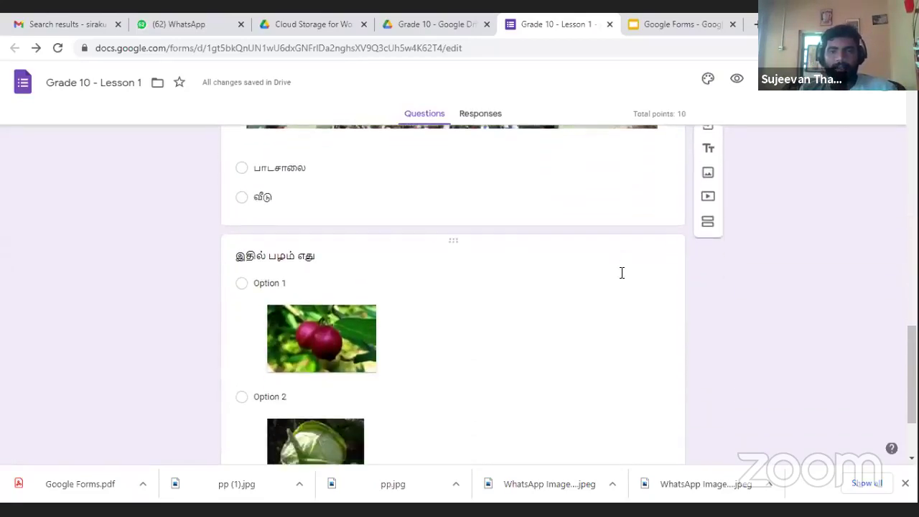
scroll(622, 278, up, 4)
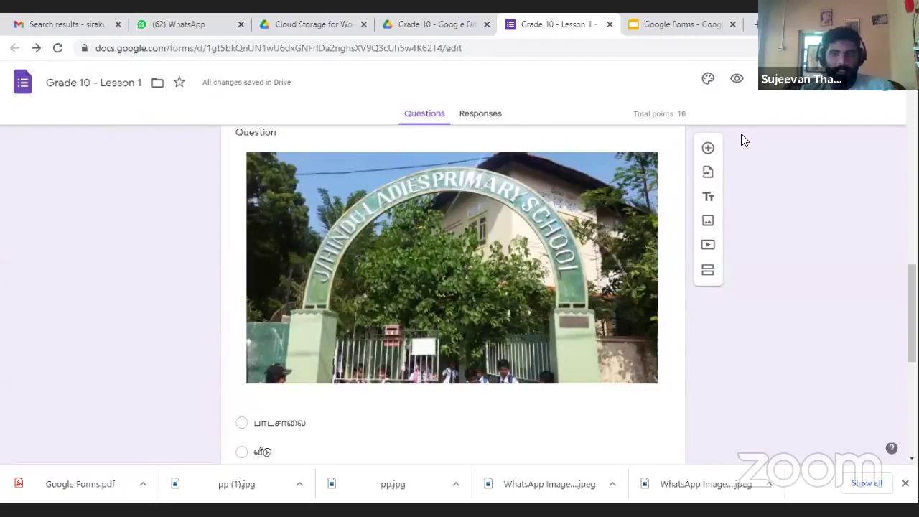
Preview the form, enter the student's full name, and choose Division B.
click(735, 93)
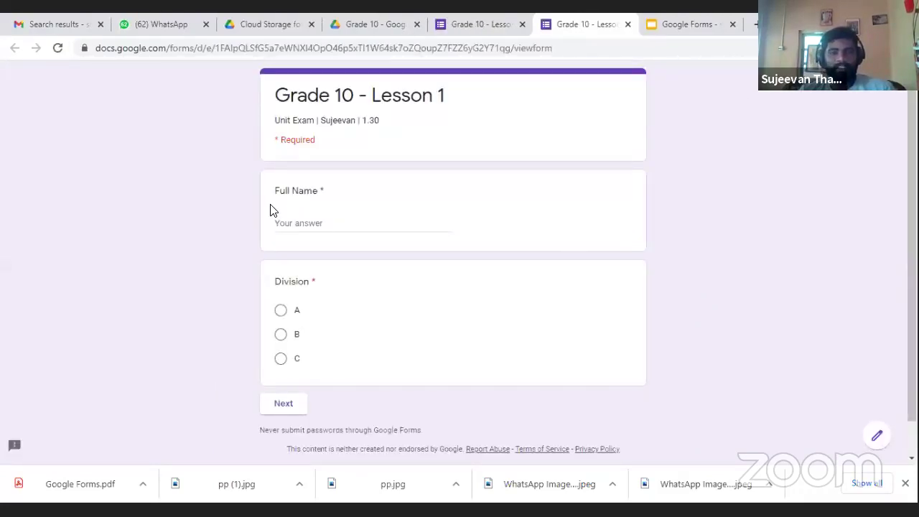
double_click(321, 191)
click(310, 217)
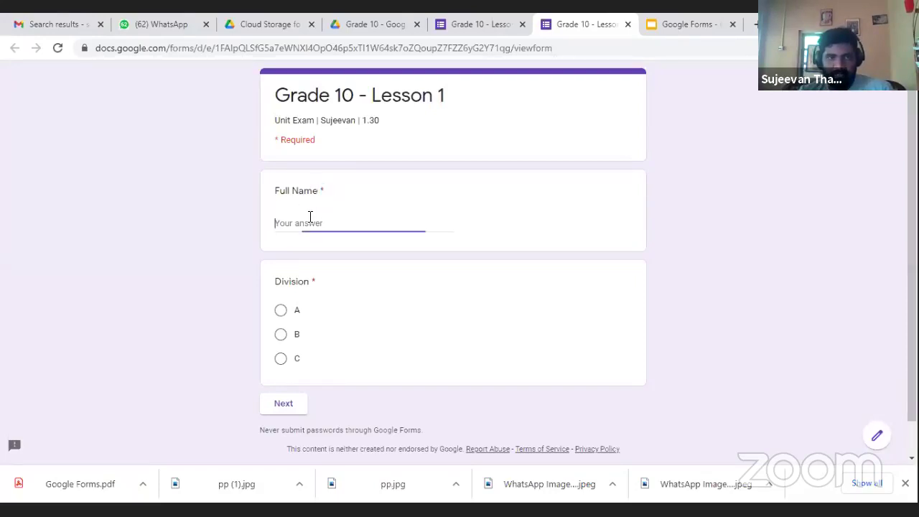
text(சுஜீ)
key(BackSpace)
key(BackSpace)
key(BackSpace)
key(BackSpace)
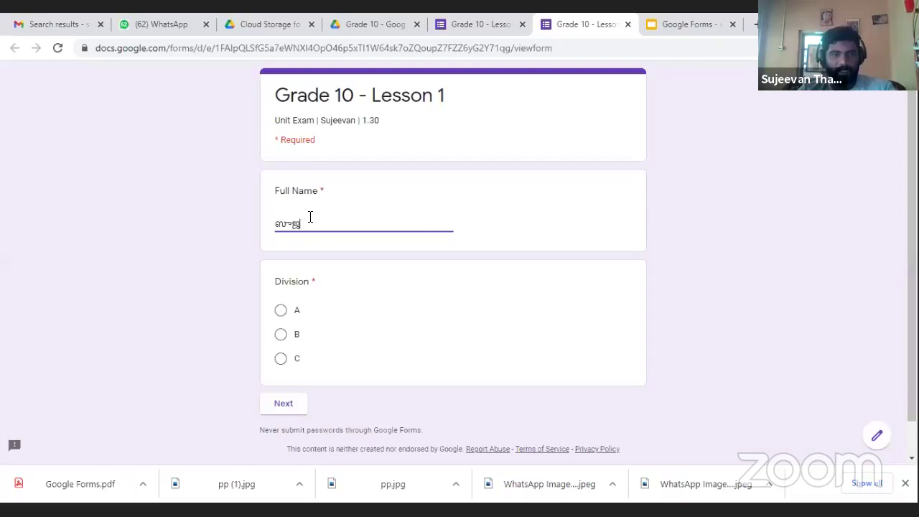
text(சஜீவன்)
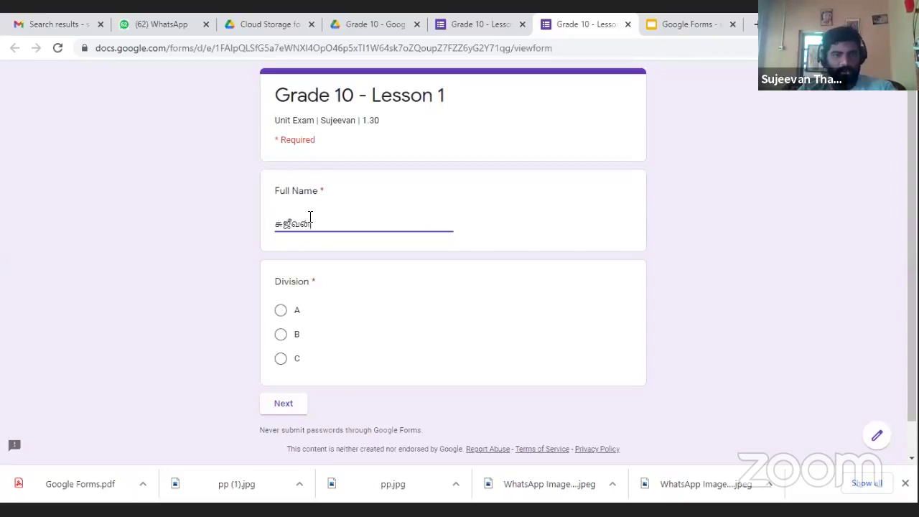
click(282, 337)
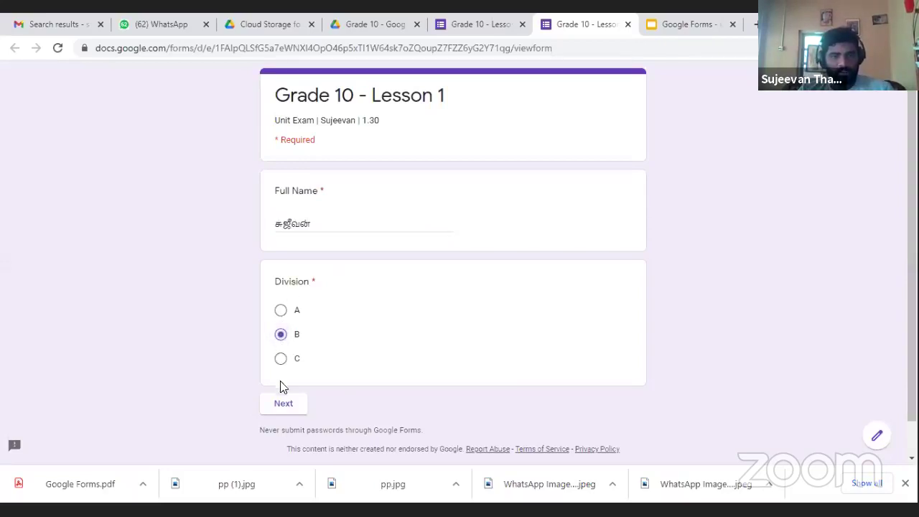
click(281, 405)
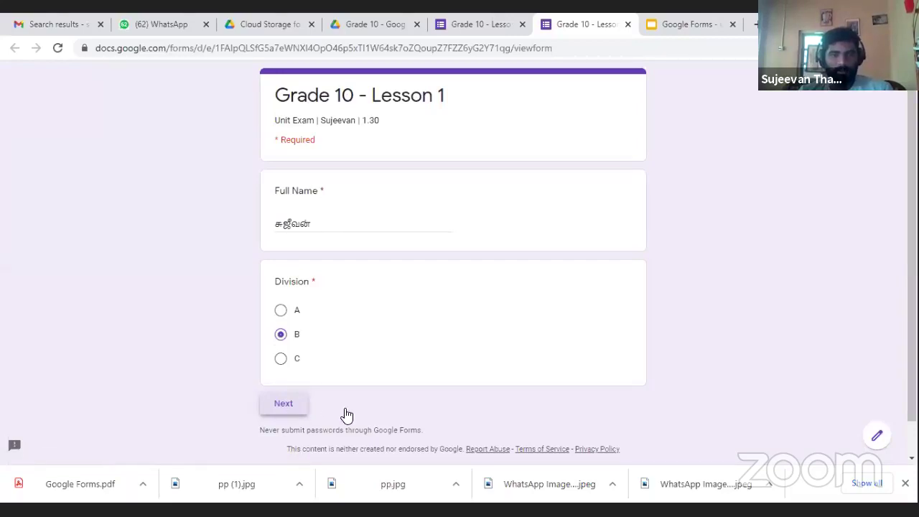
Answer அக்கா, பாடசாலை and the cabbage picture, then submit the response.
click(290, 408)
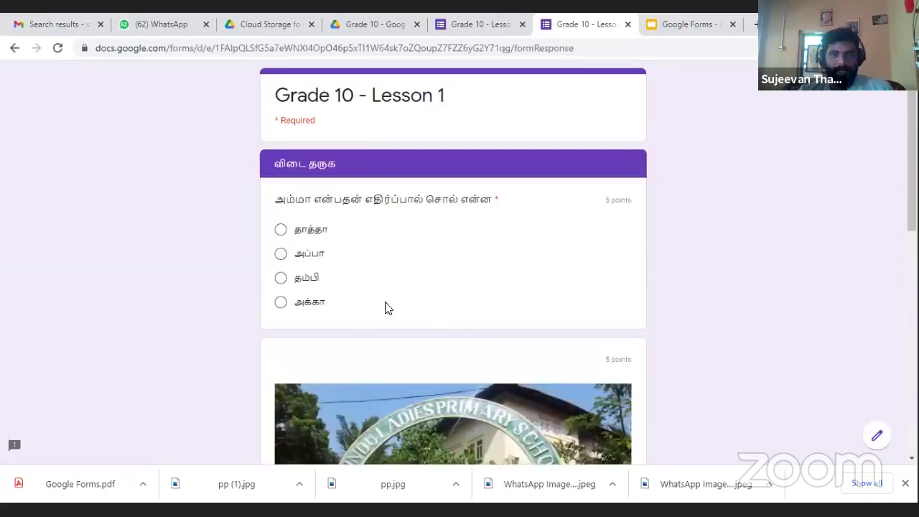
click(282, 307)
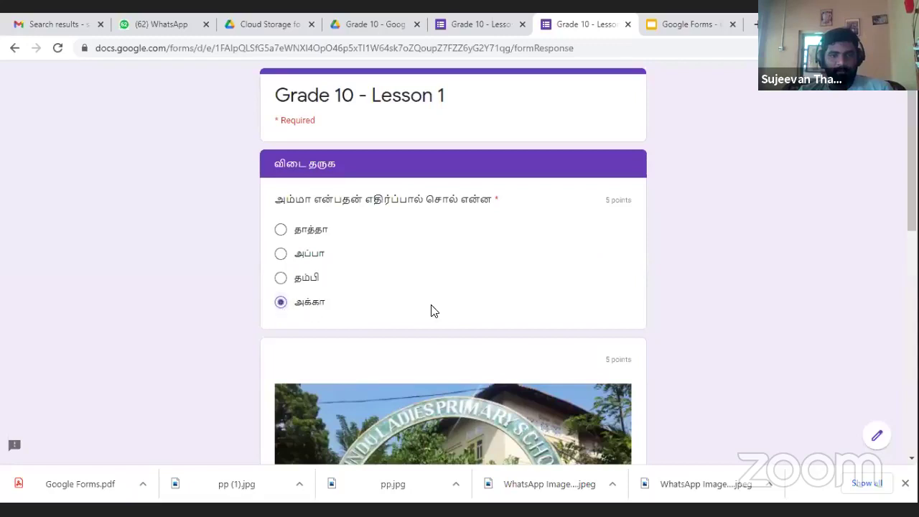
scroll(431, 310, down, 3)
scroll(430, 310, down, 1)
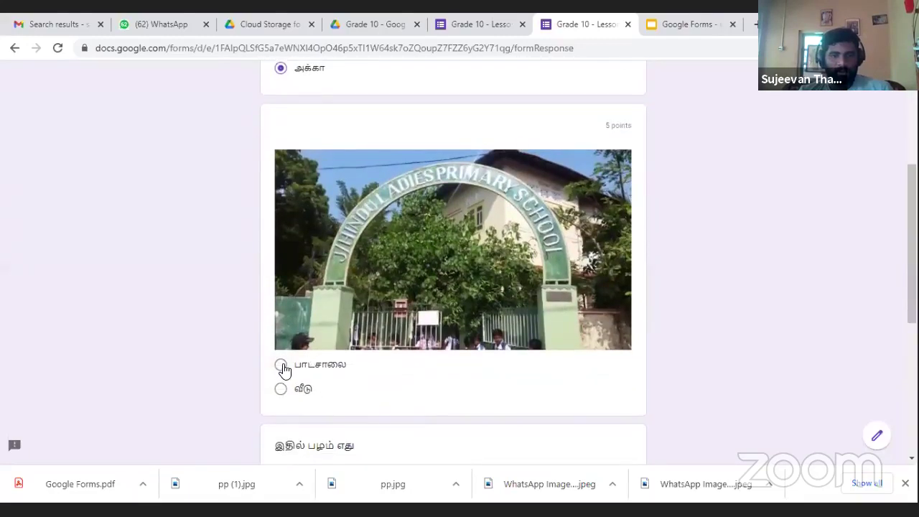
click(281, 367)
scroll(284, 369, down, 3)
click(541, 379)
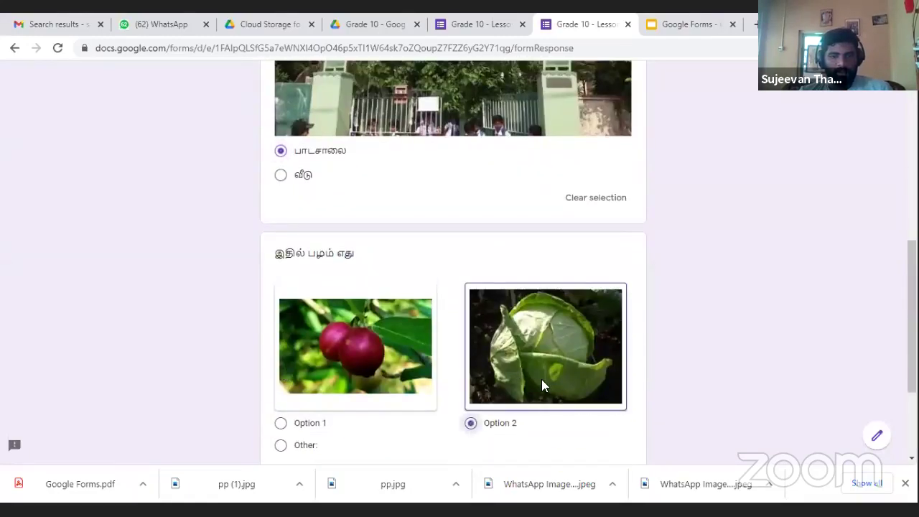
scroll(502, 351, down, 2)
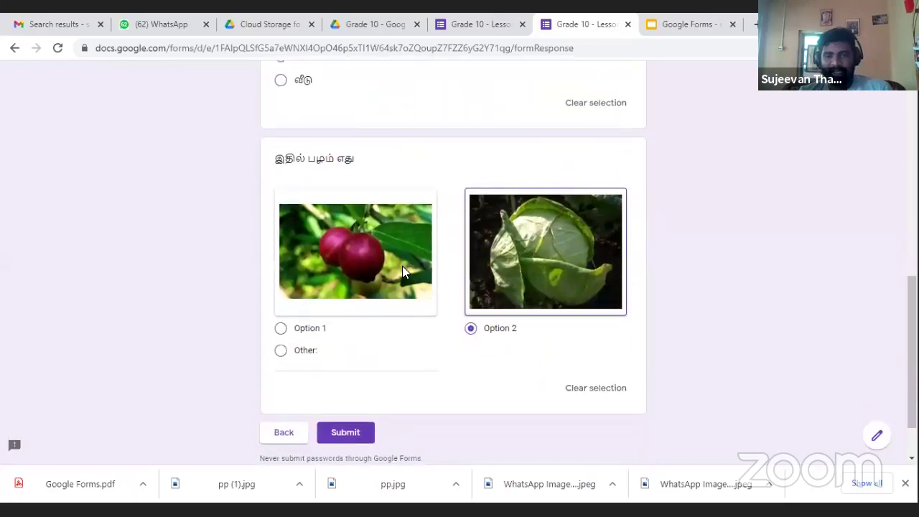
click(357, 432)
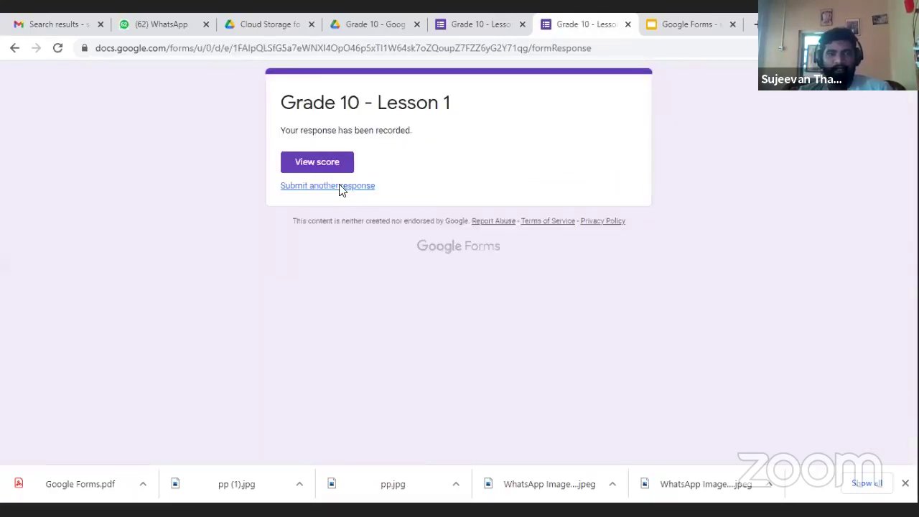
Review the 5/10 graded response question by question, then return to the form editor.
click(319, 164)
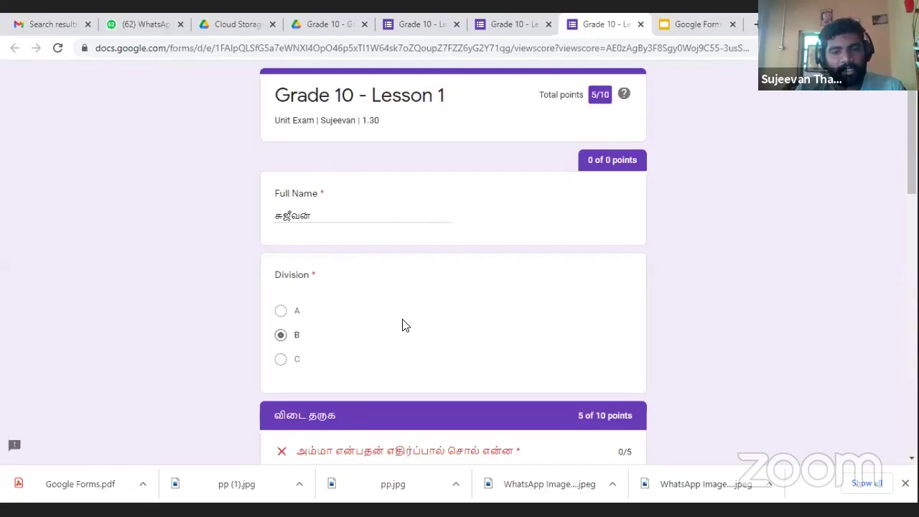
scroll(403, 326, down, 3)
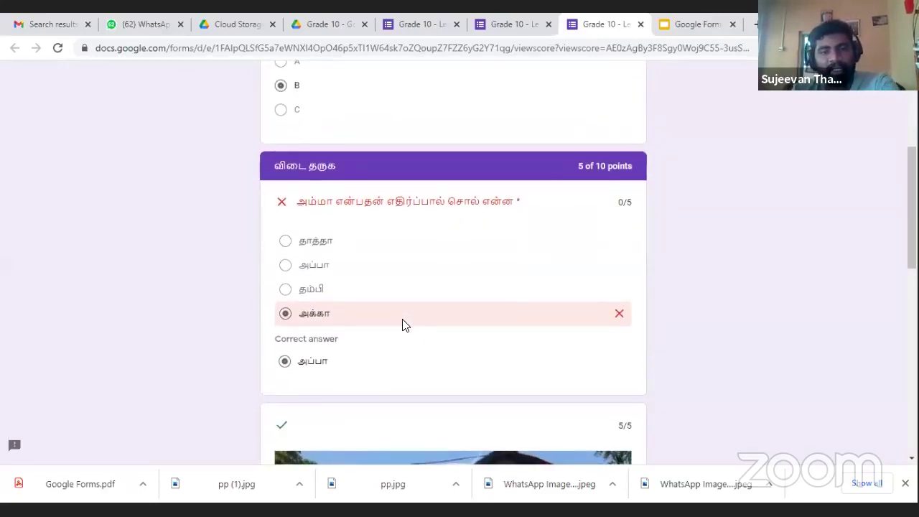
scroll(379, 374, down, 1)
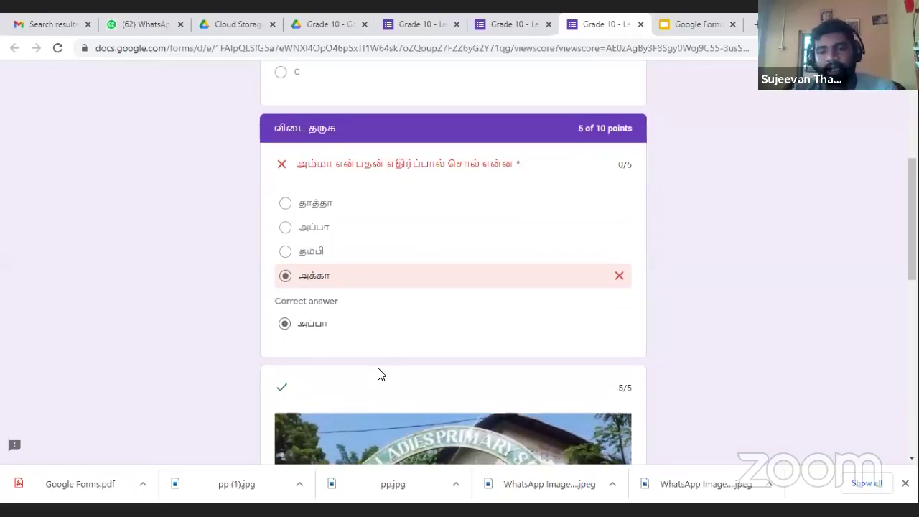
scroll(379, 373, down, 3)
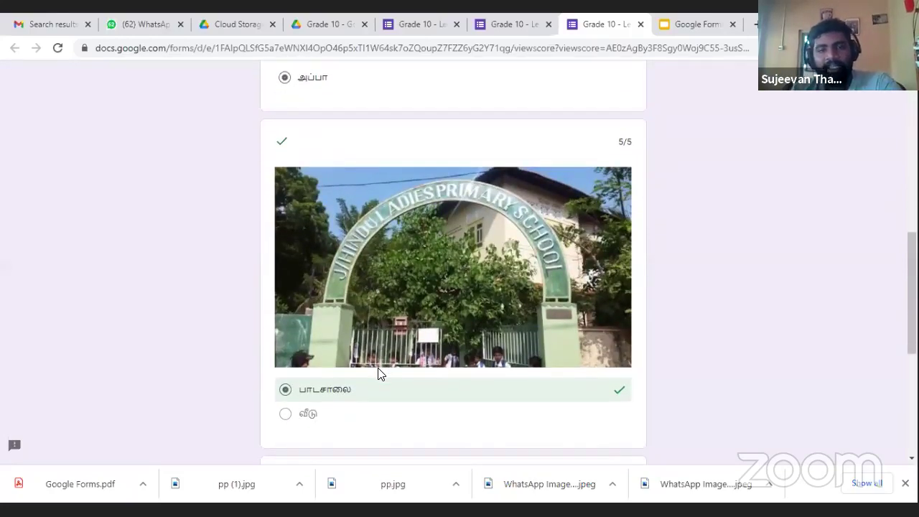
scroll(378, 372, down, 4)
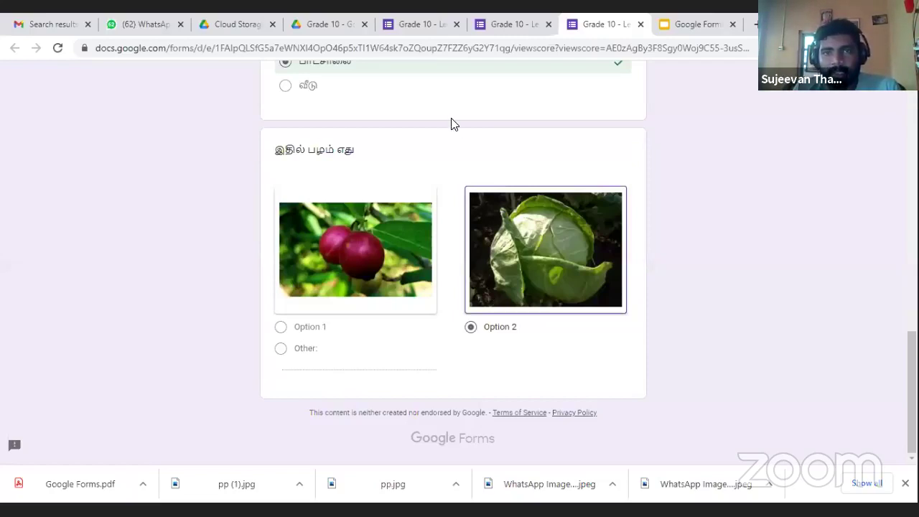
click(430, 23)
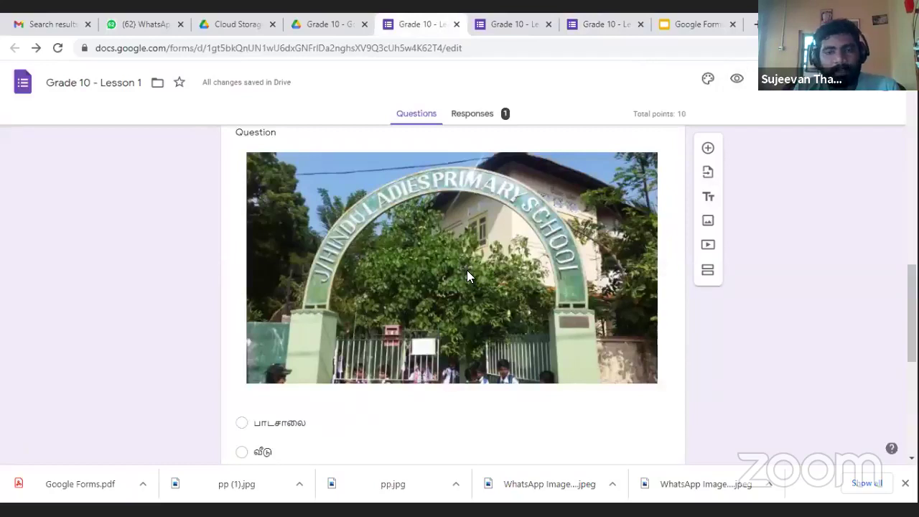
Set Option 1, the cherries picture, as the correct answer for இதில் பழம் எது.
scroll(467, 275, down, 5)
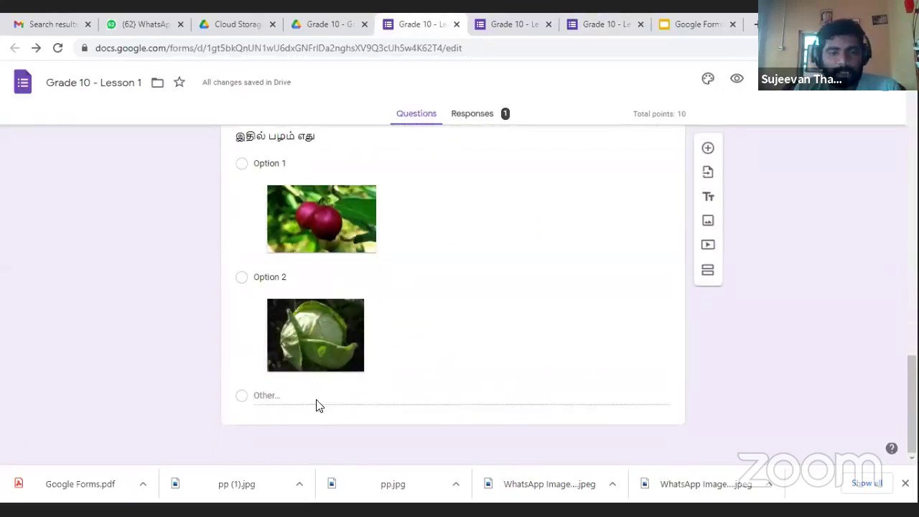
click(314, 421)
click(261, 417)
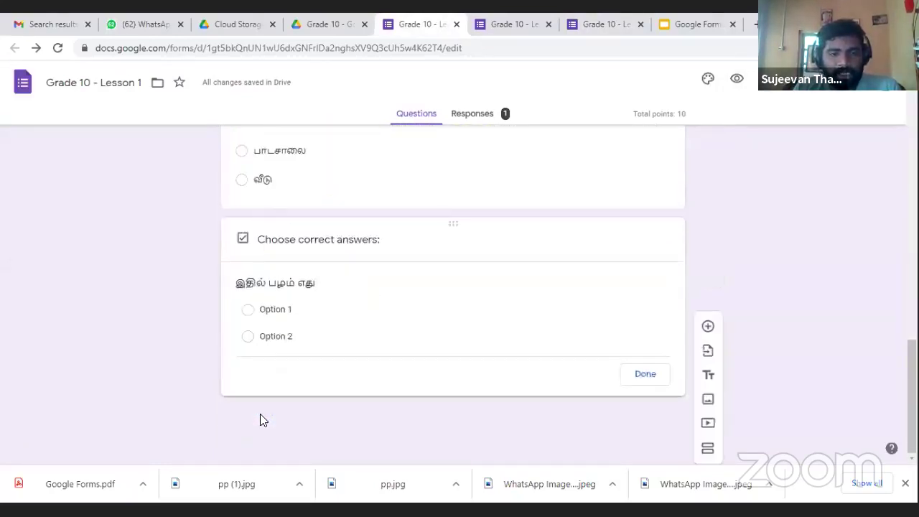
click(279, 389)
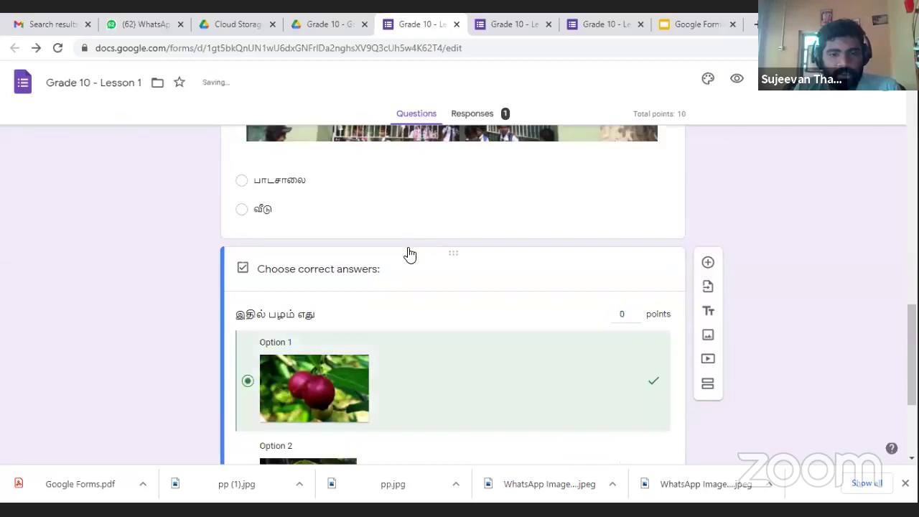
scroll(409, 254, down, 3)
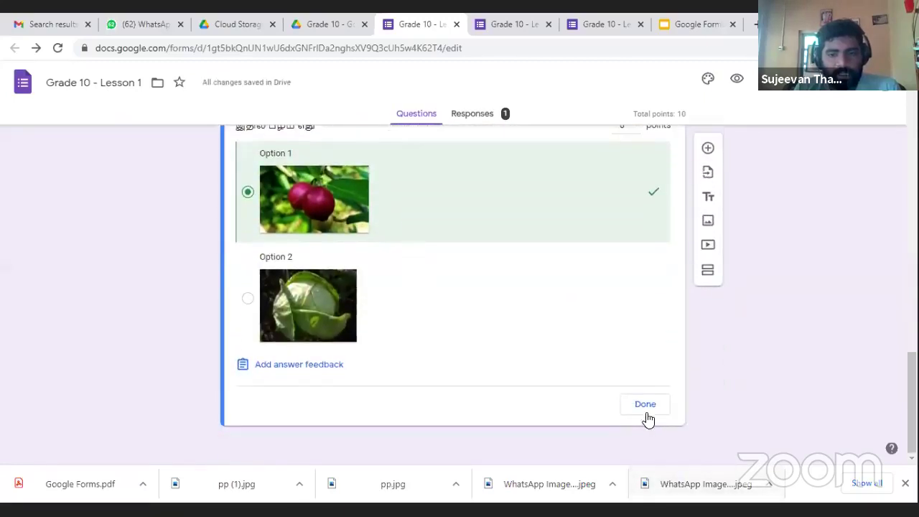
click(646, 404)
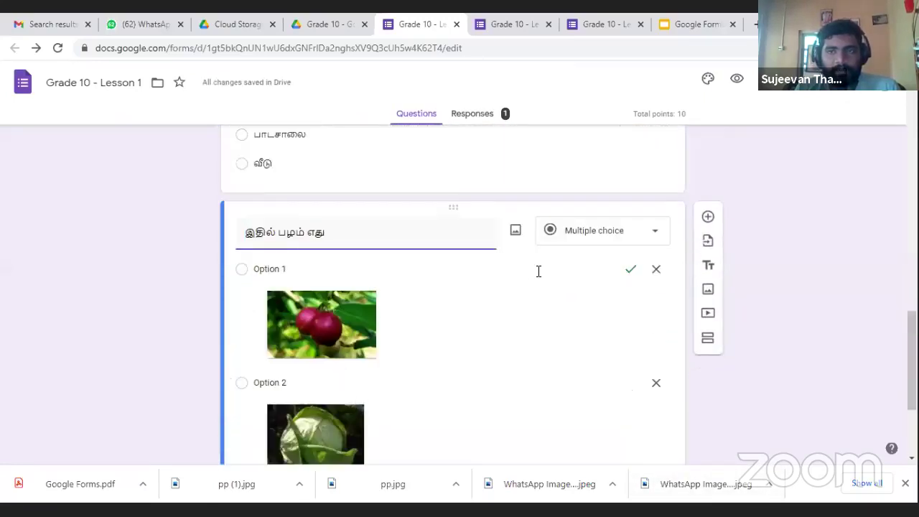
click(431, 118)
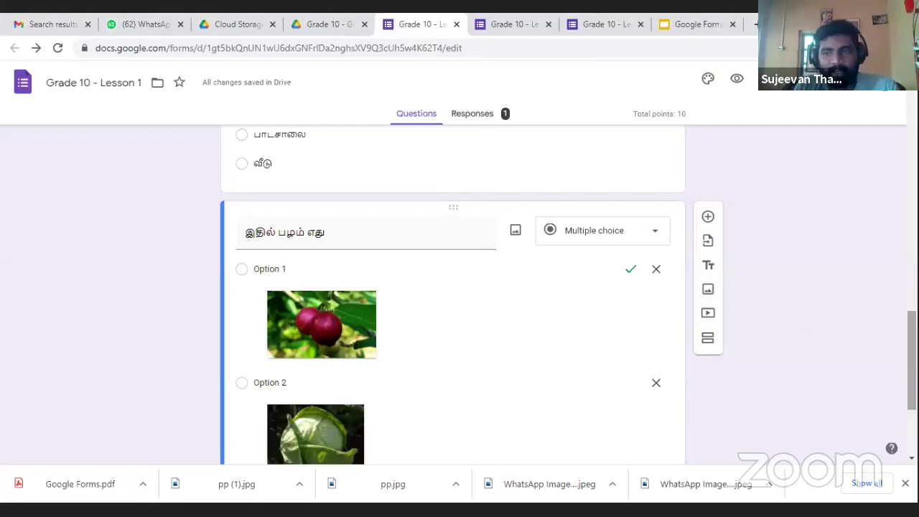
scroll(103, 123, up, 15)
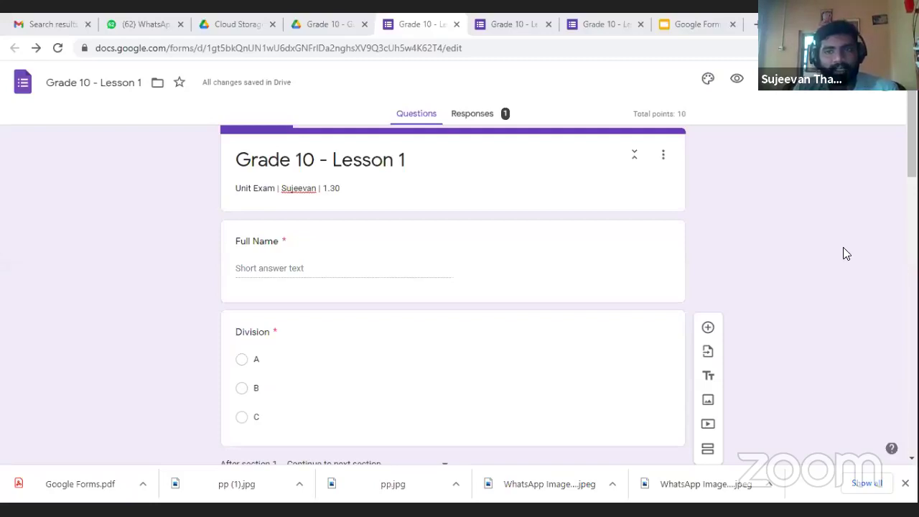
Open the Theme options panel from the palette icon at the top right.
click(707, 83)
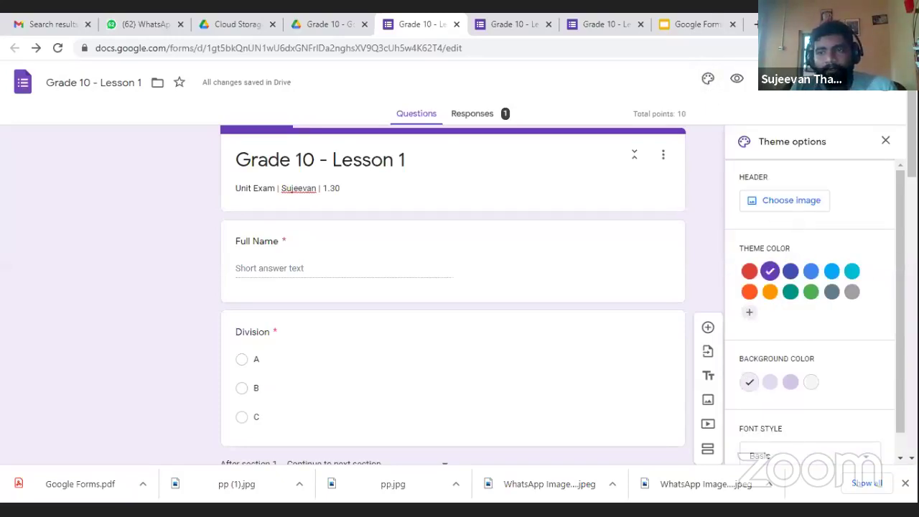
scroll(565, 197, up, 1)
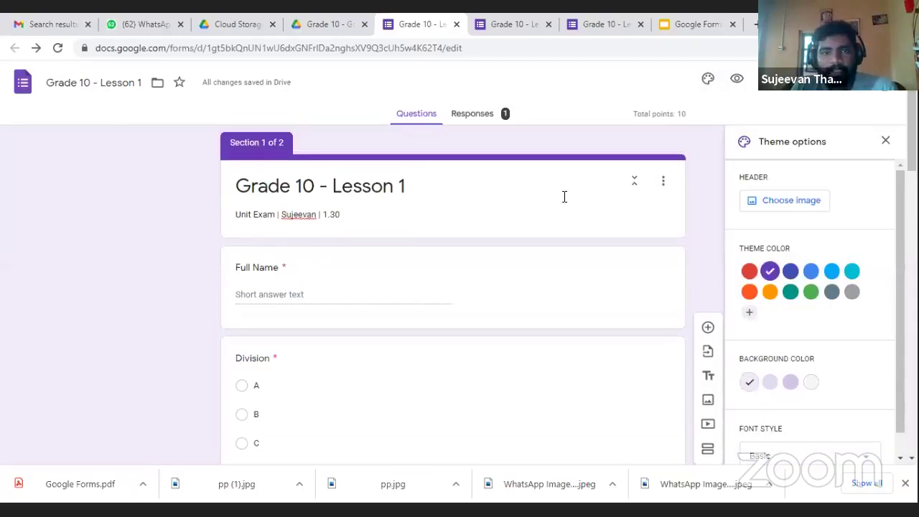
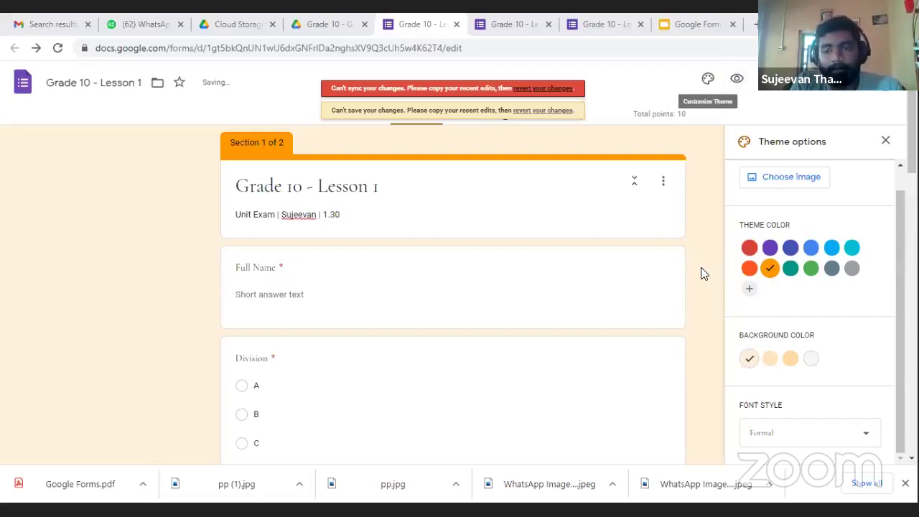
Scroll through the Grade 10 - Lesson 1 form to review its themed questions.
scroll(703, 273, down, 2)
scroll(703, 273, up, 2)
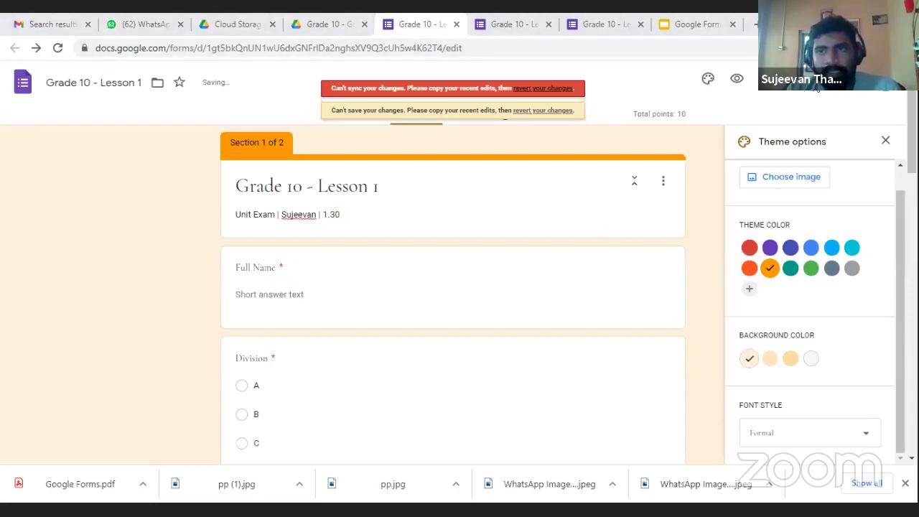
Revert the unsynced theme edits, reload the form in purple, and bring up the Send options.
click(547, 94)
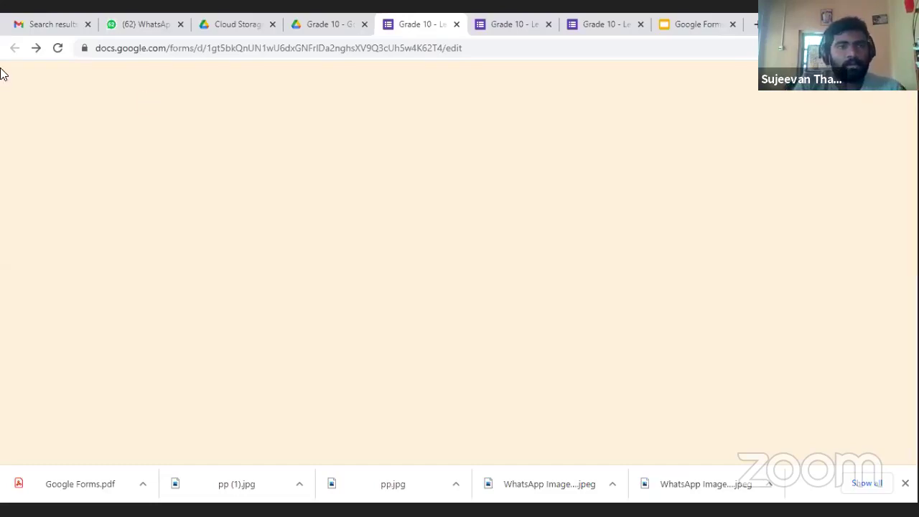
click(56, 48)
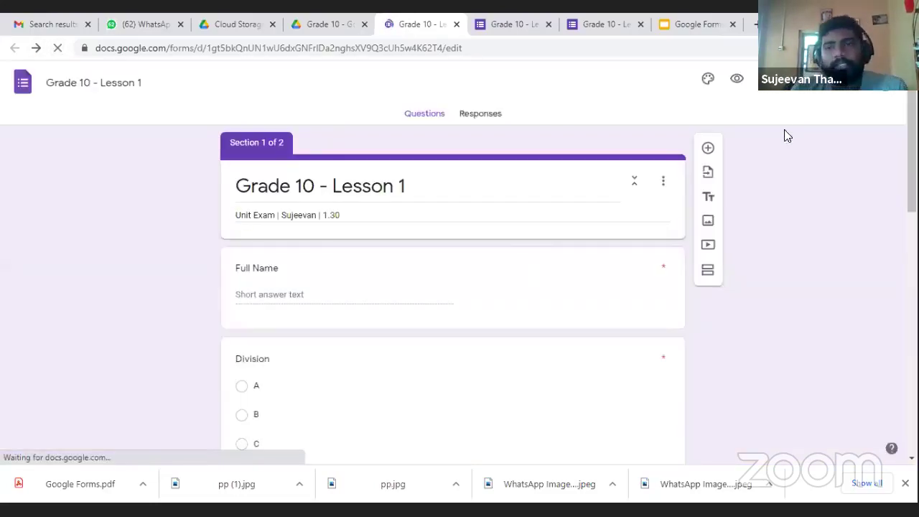
click(808, 86)
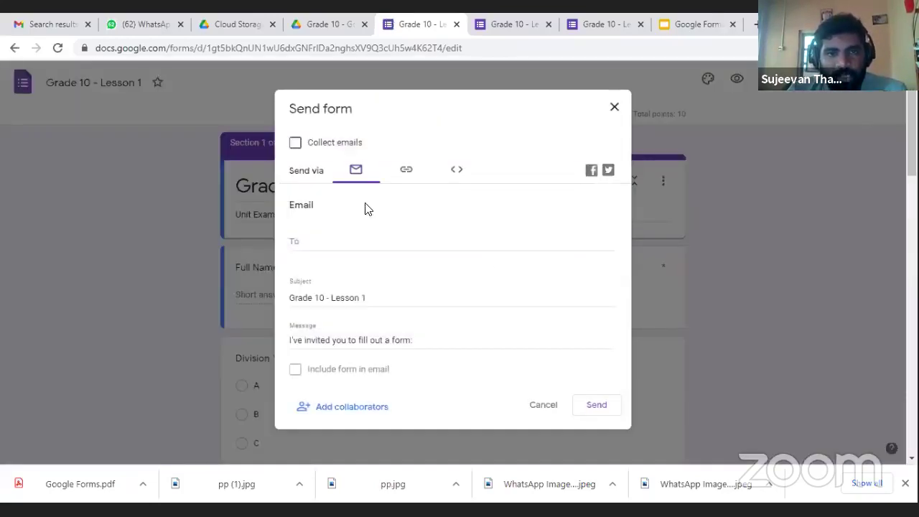
Copy the form URL from the Send dialog's Link tab, then close the dialog.
click(320, 244)
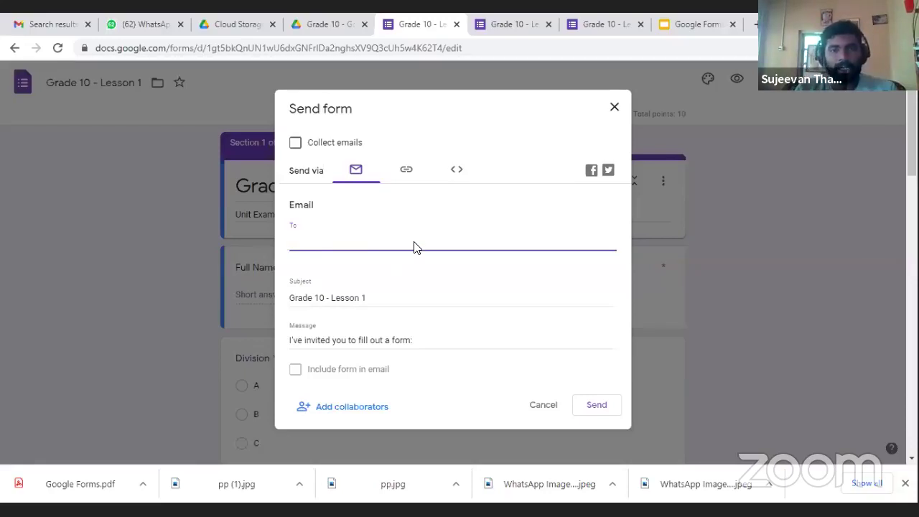
click(531, 125)
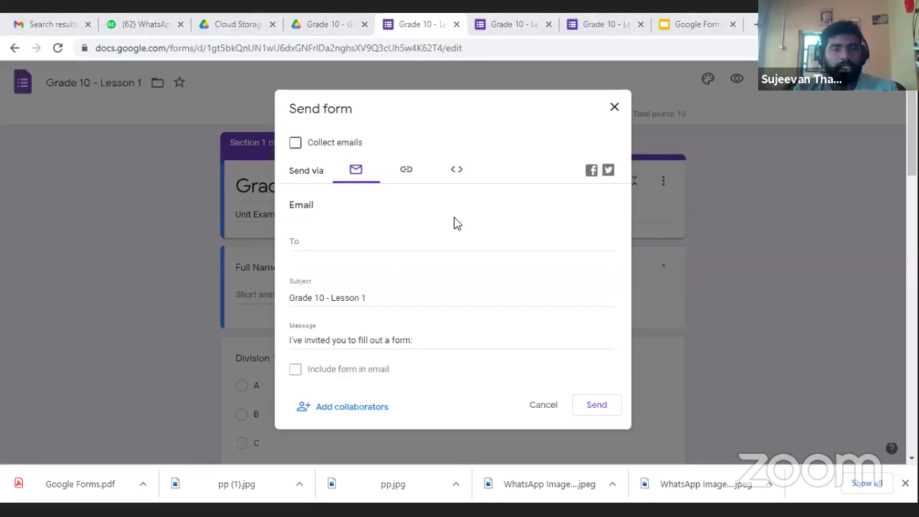
click(406, 173)
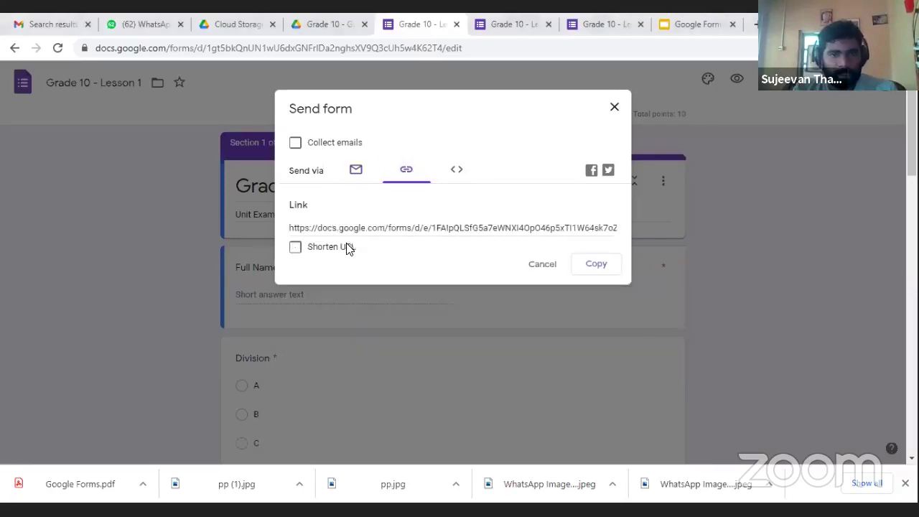
click(546, 228)
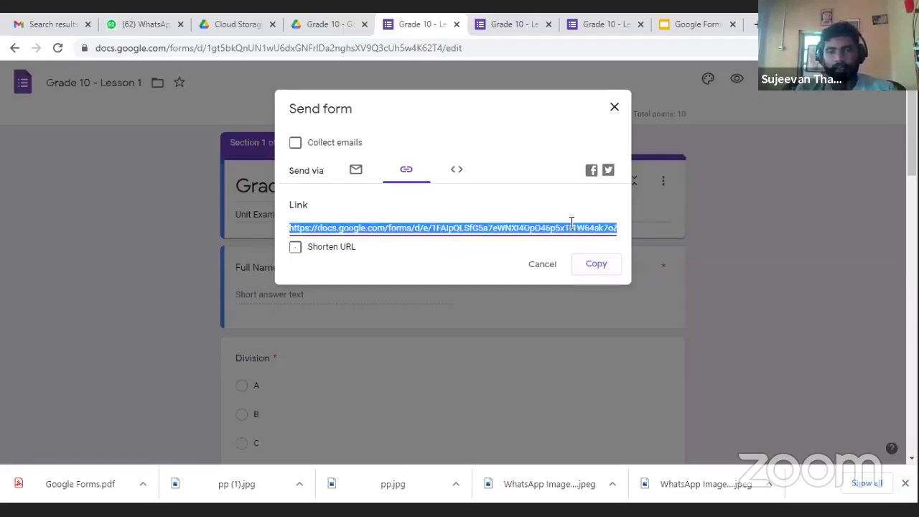
drag(572, 230, 615, 231)
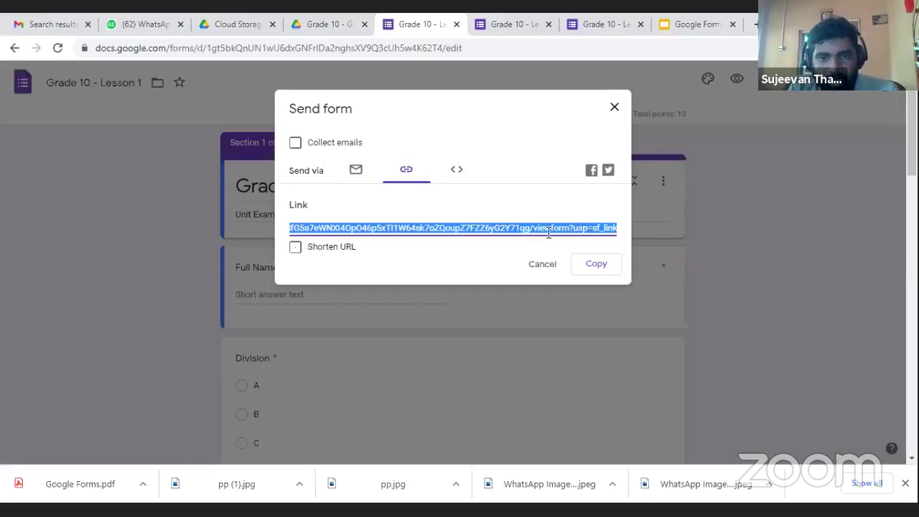
click(596, 271)
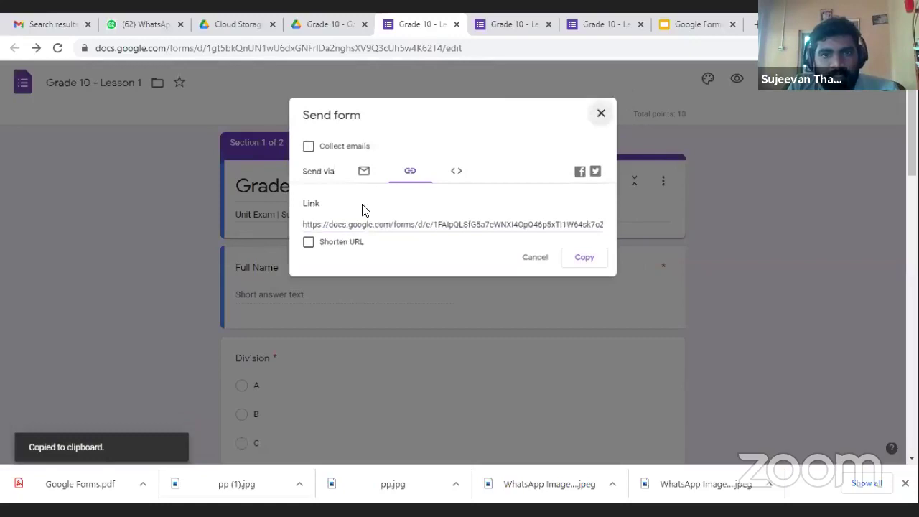
click(335, 289)
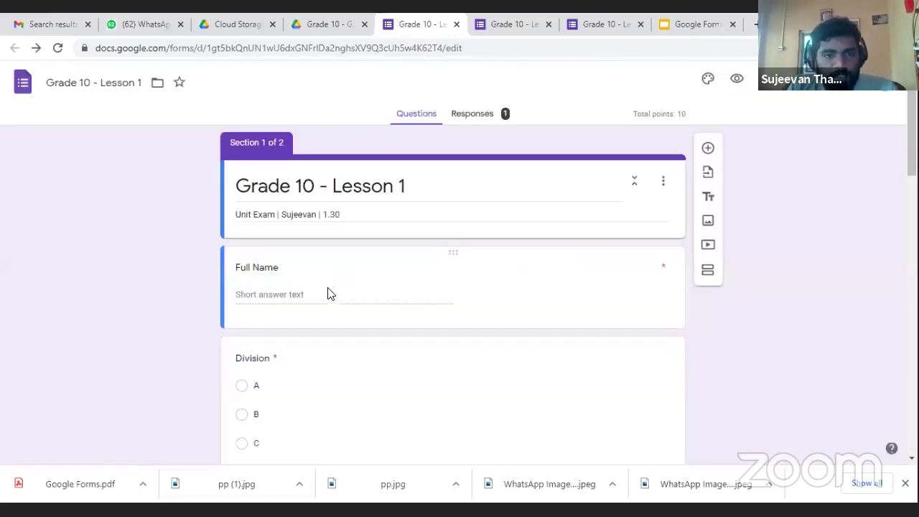
Turn off Tamil input and retype the Full Name question title as &hl=ta.
click(269, 299)
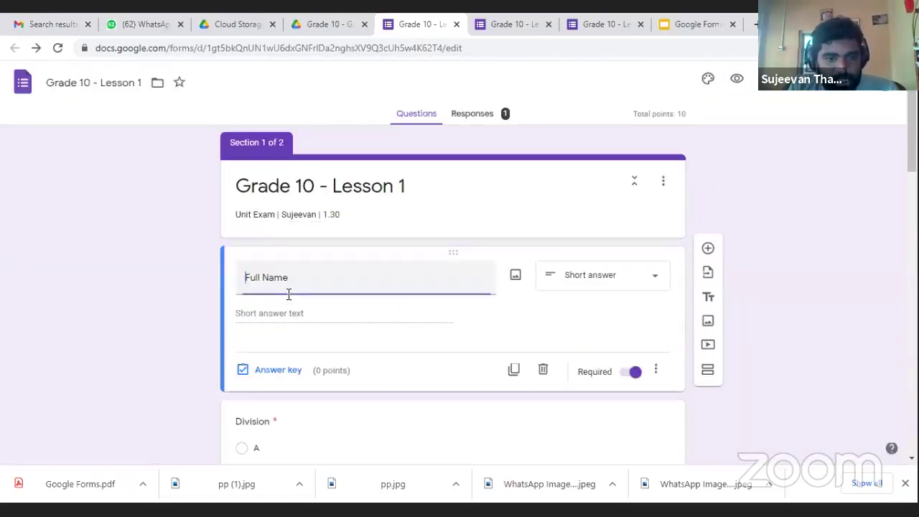
click(270, 285)
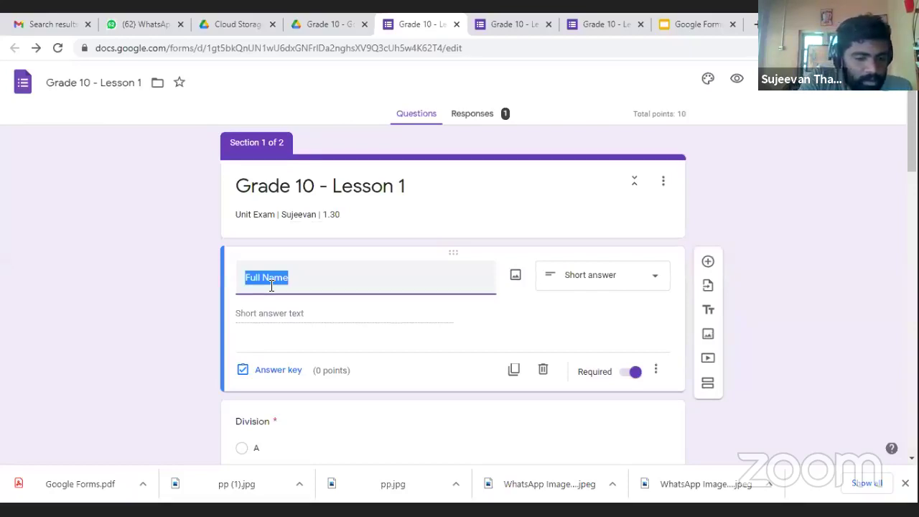
text(&)
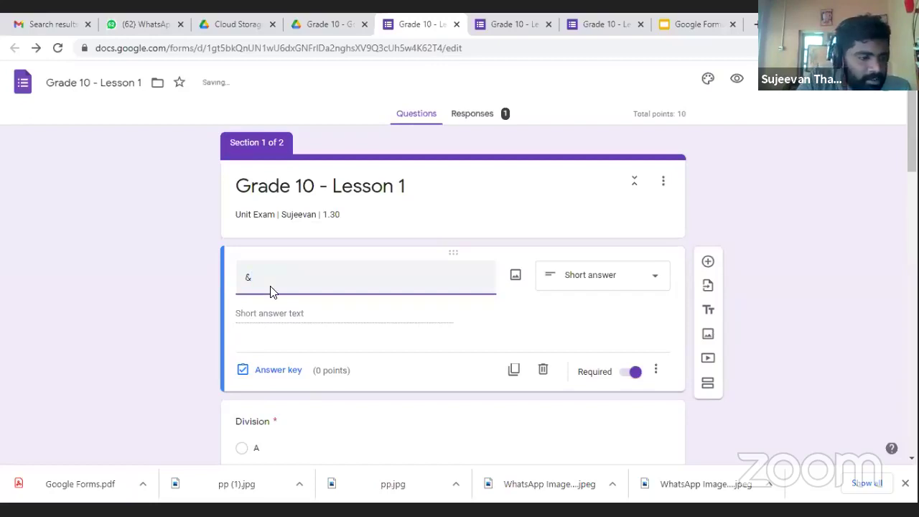
text(ஹலல்=)
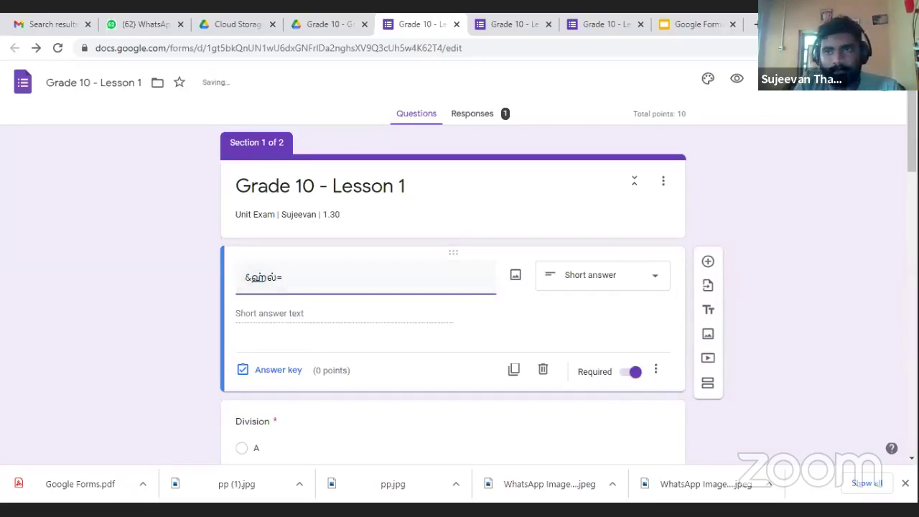
click(818, 48)
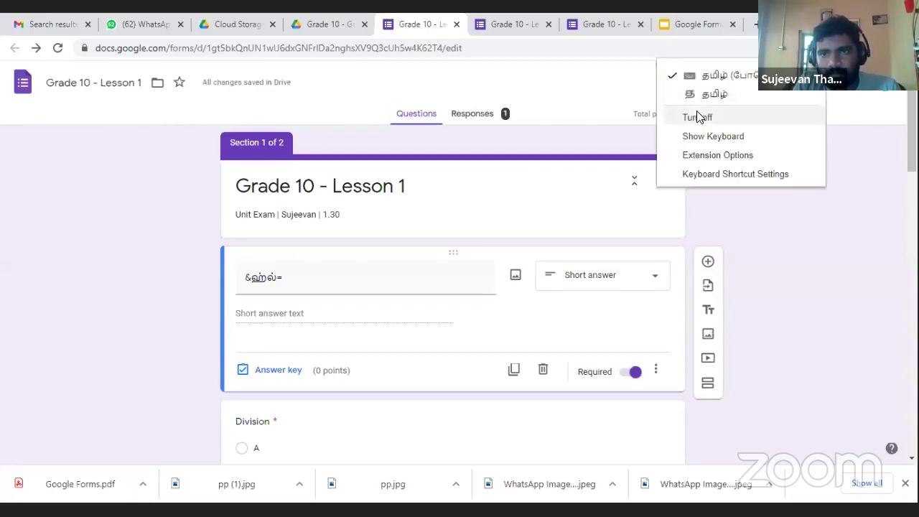
click(289, 279)
drag(252, 277, 298, 284)
text(hl=ta)
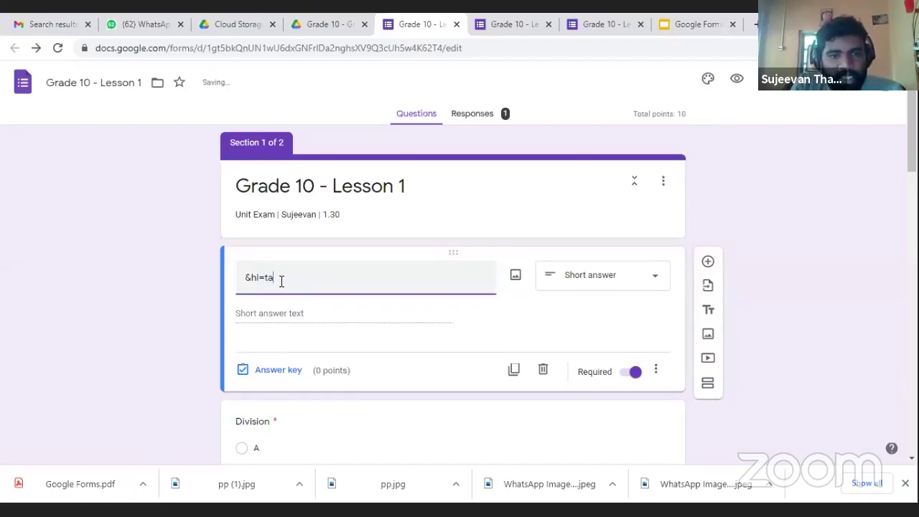
Select the &hl=ta title text and bring up its copy options.
drag(246, 277, 282, 280)
click(282, 281)
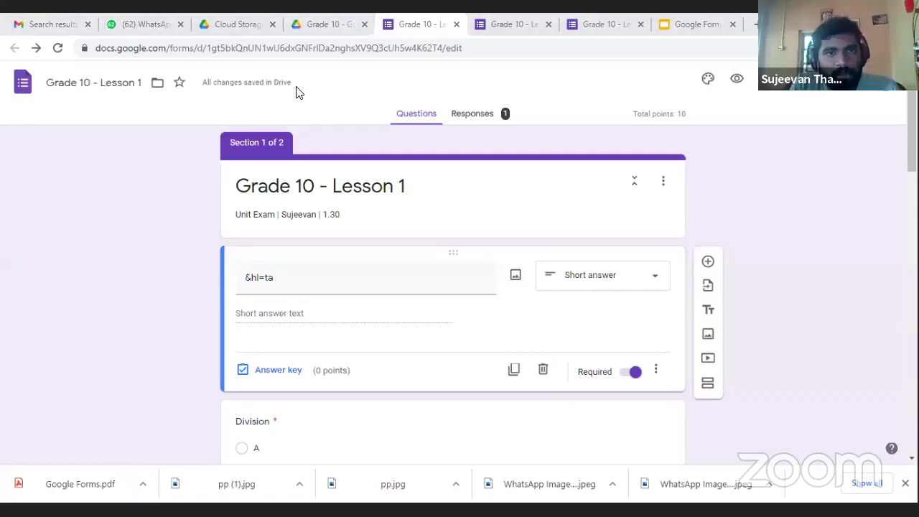
click(261, 282)
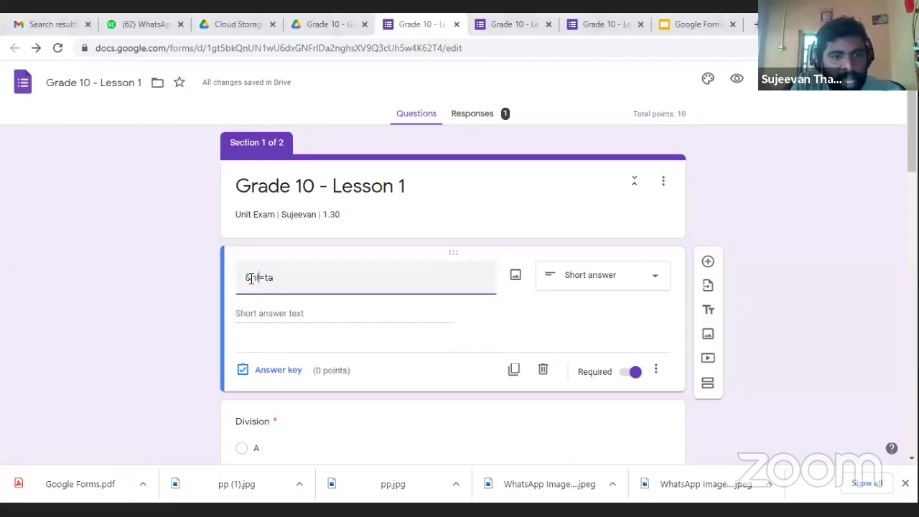
drag(276, 279, 243, 279)
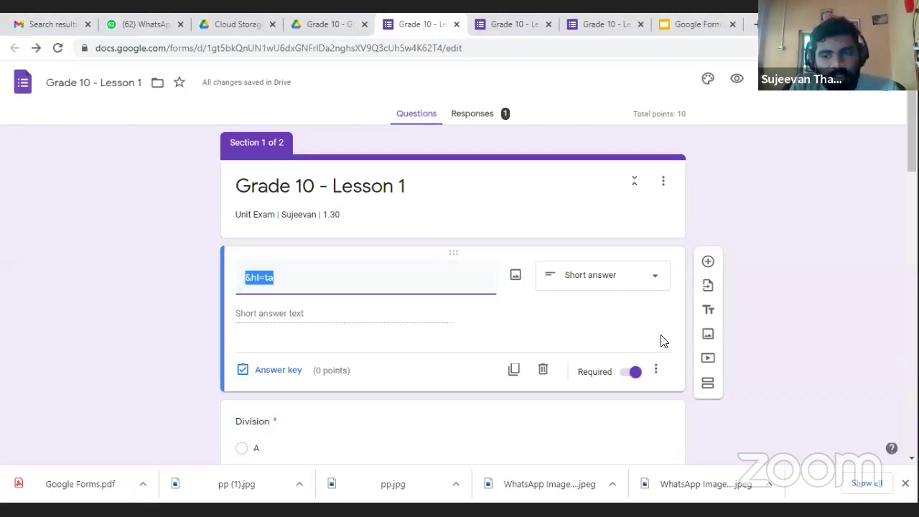
key(alt+Tab)
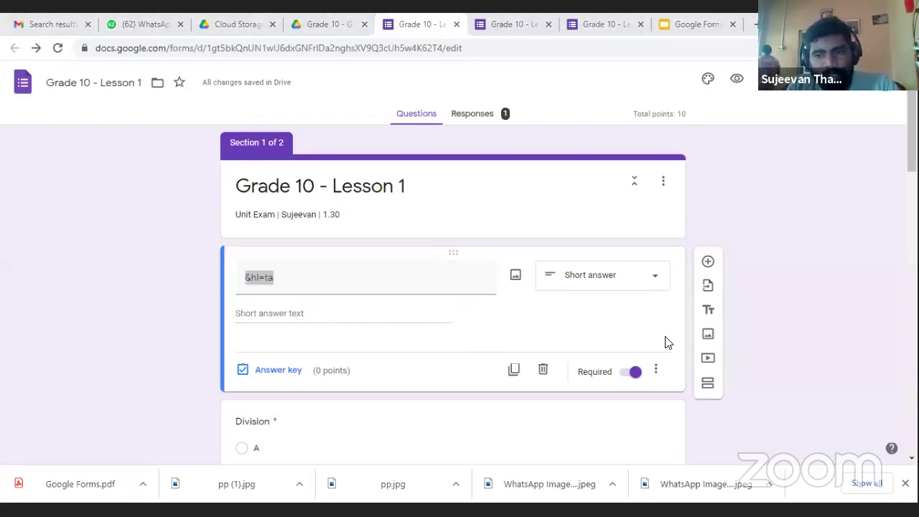
key(alt+Tab)
right_click(257, 277)
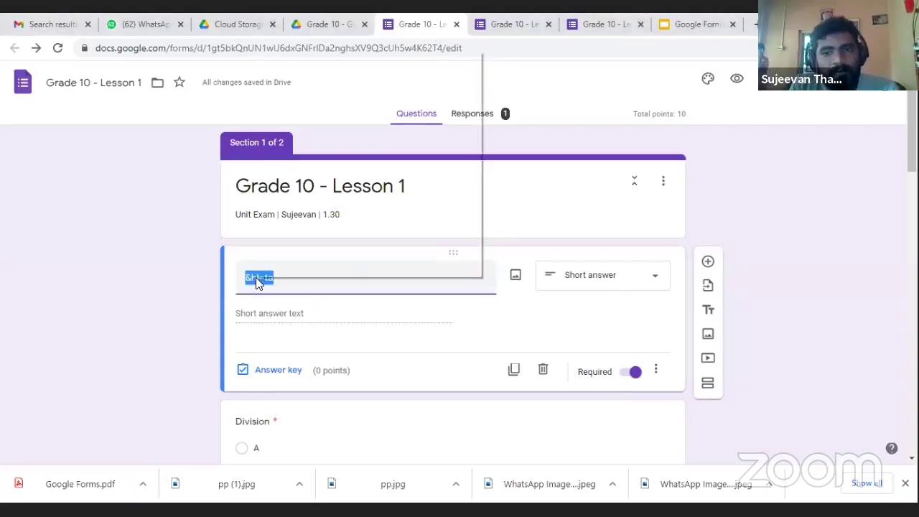
key(alt+Tab)
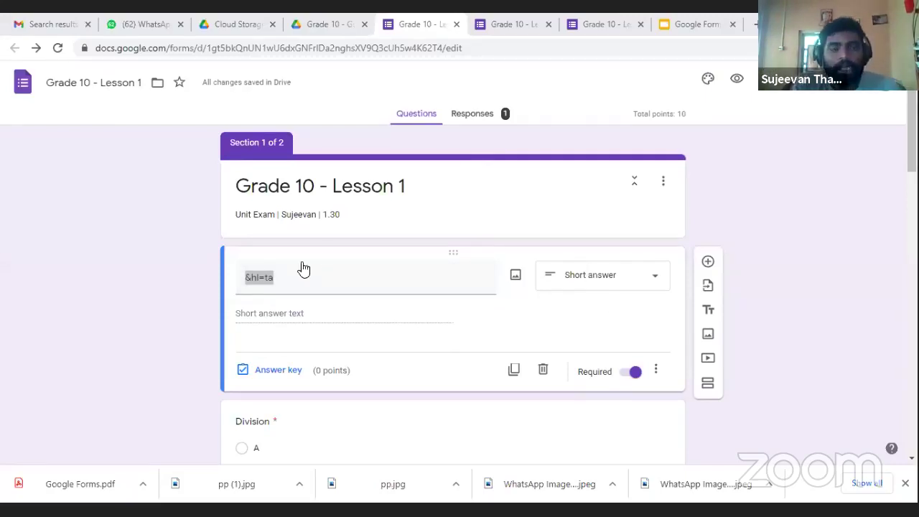
click(263, 278)
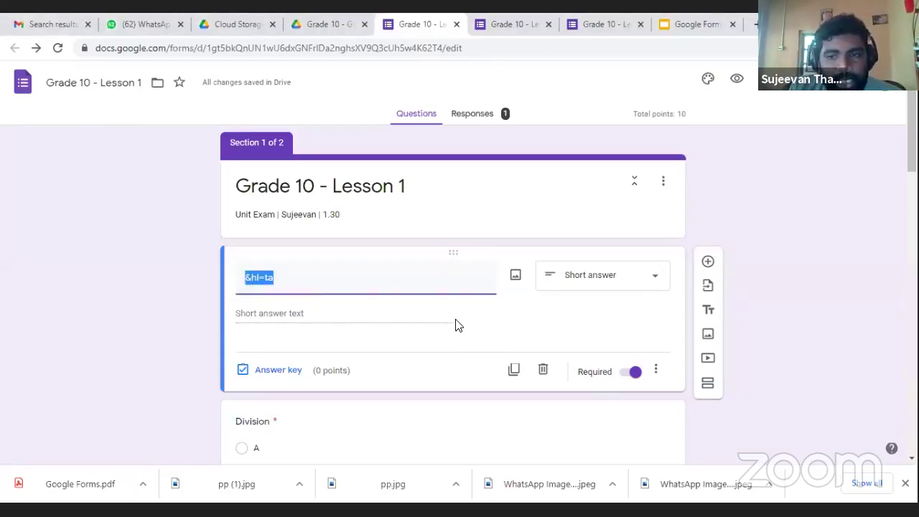
Clear the &hl=ta question title, then copy the form link from Send's Link tab.
key(BackSpace)
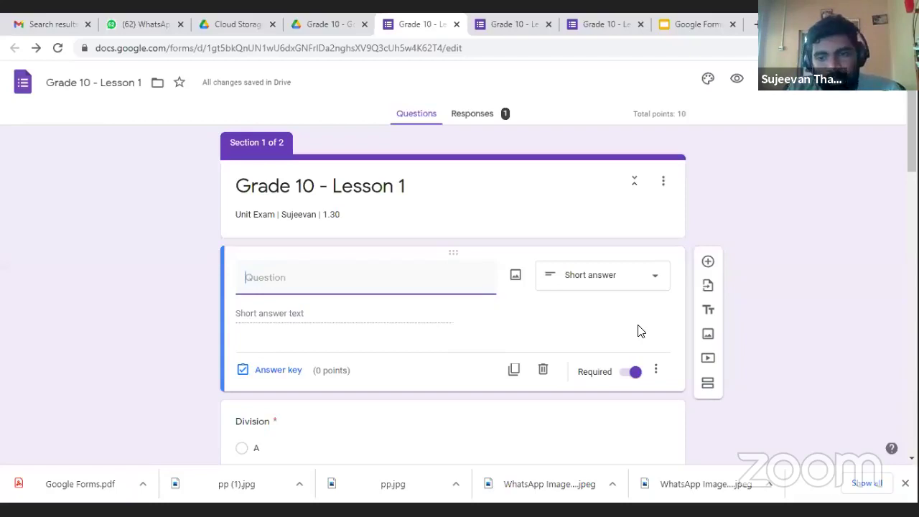
click(641, 330)
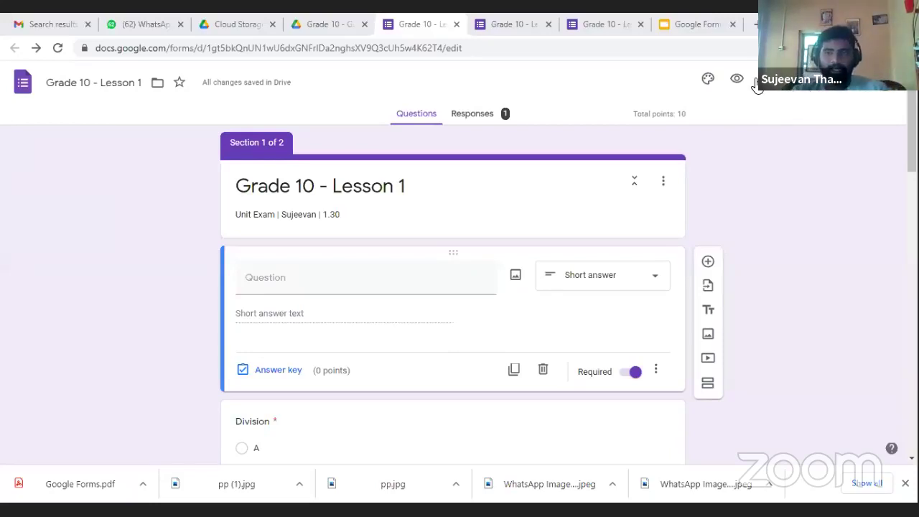
click(804, 92)
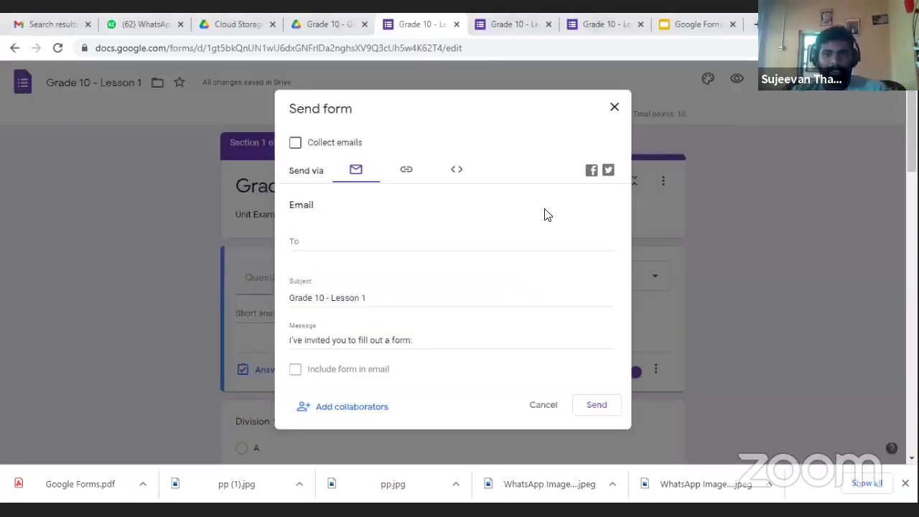
click(406, 174)
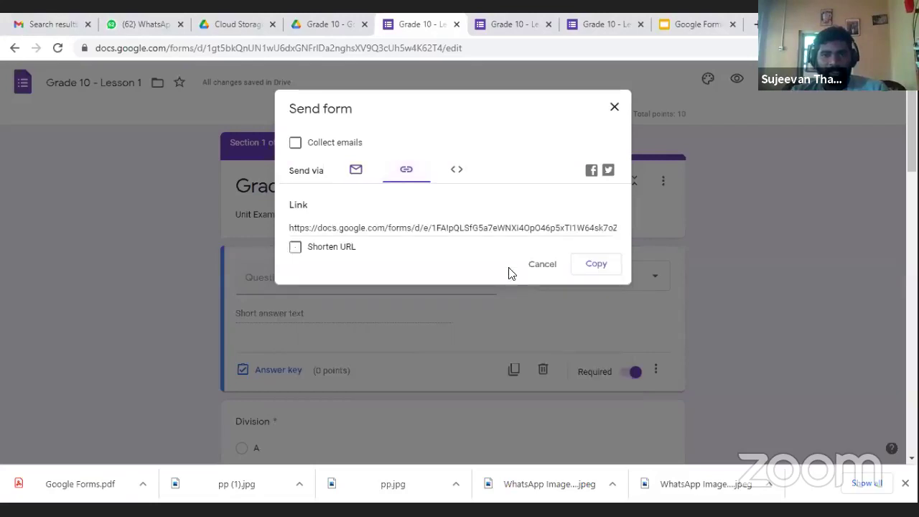
click(595, 270)
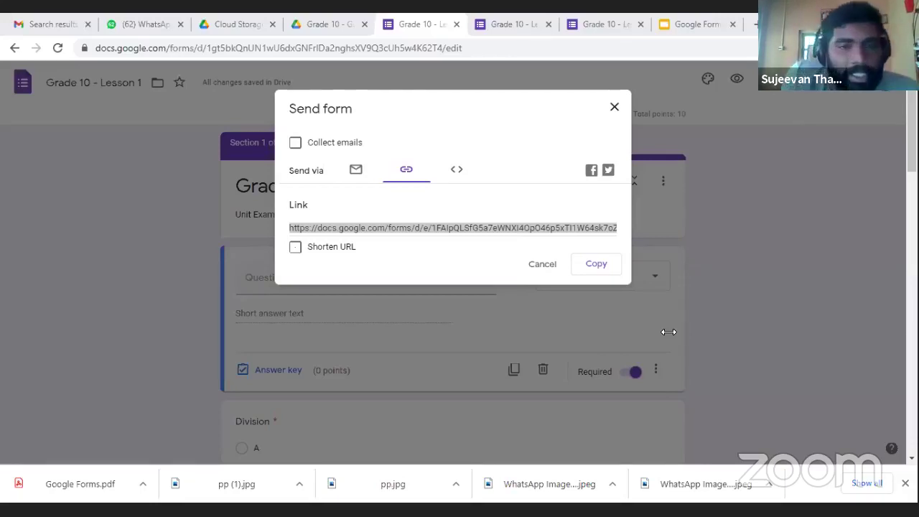
click(615, 110)
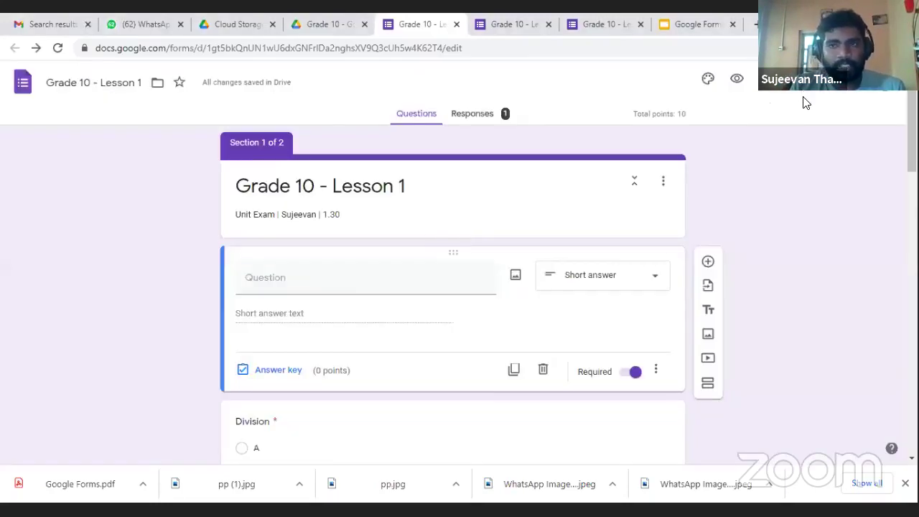
Reopen Send and copy the form's shareable link again.
click(795, 81)
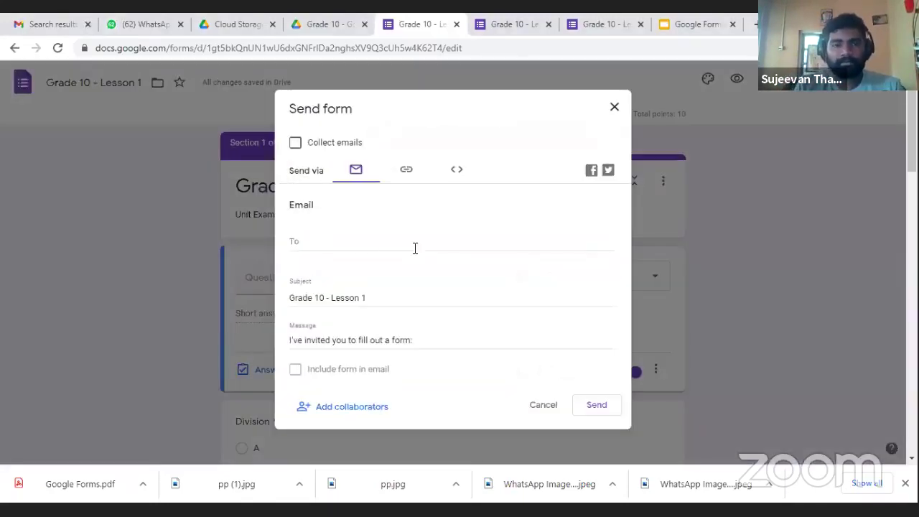
click(405, 172)
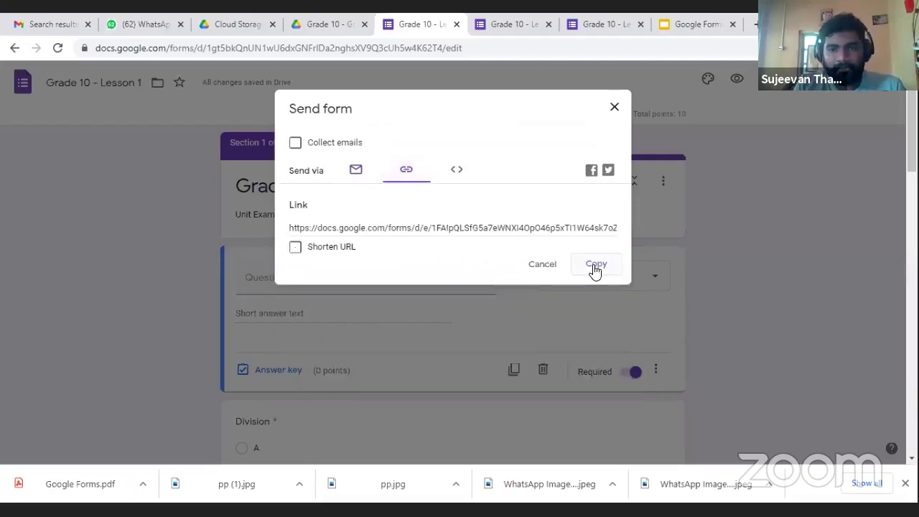
click(595, 264)
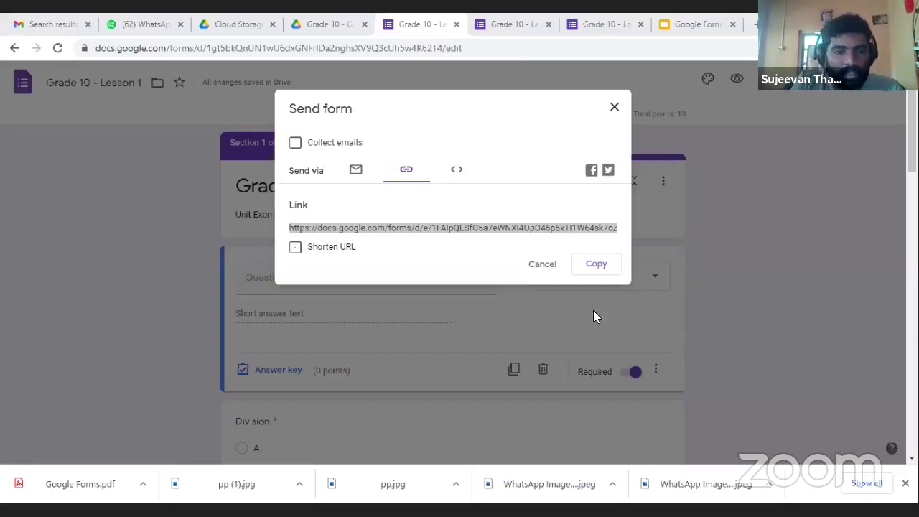
Select the form link text, then close the Send form dialog.
click(260, 319)
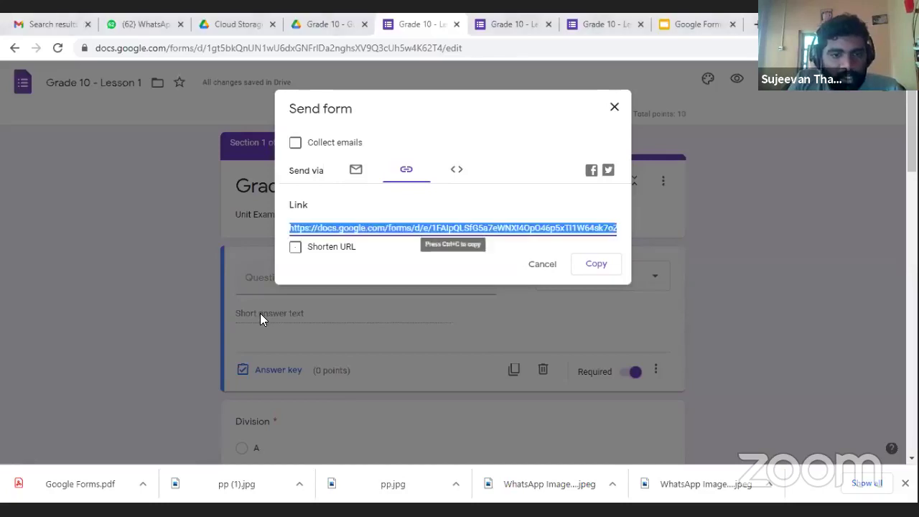
click(615, 107)
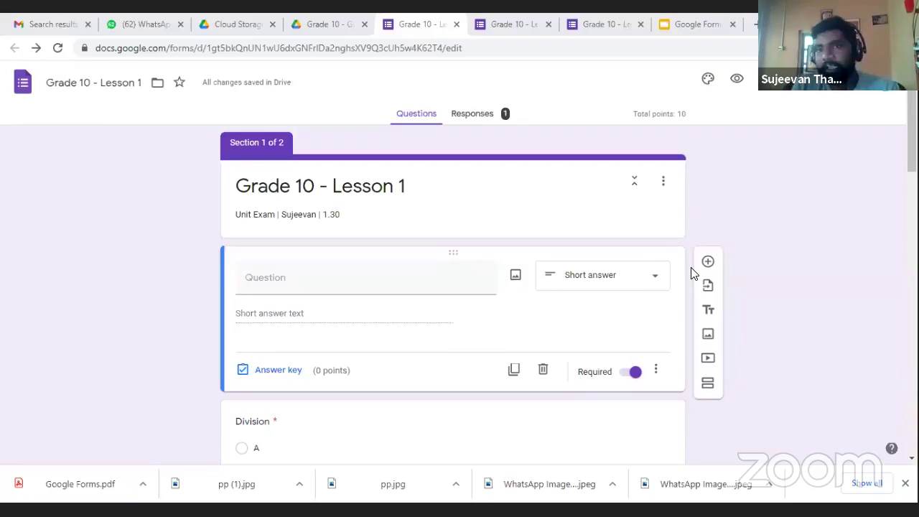
Open Send form, scroll down, and choose Add collaborators.
click(773, 102)
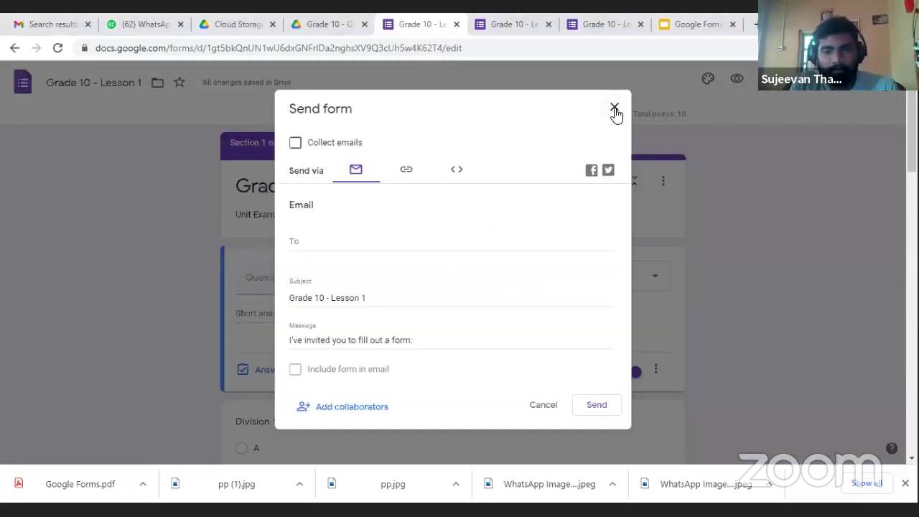
scroll(423, 378, down, 3)
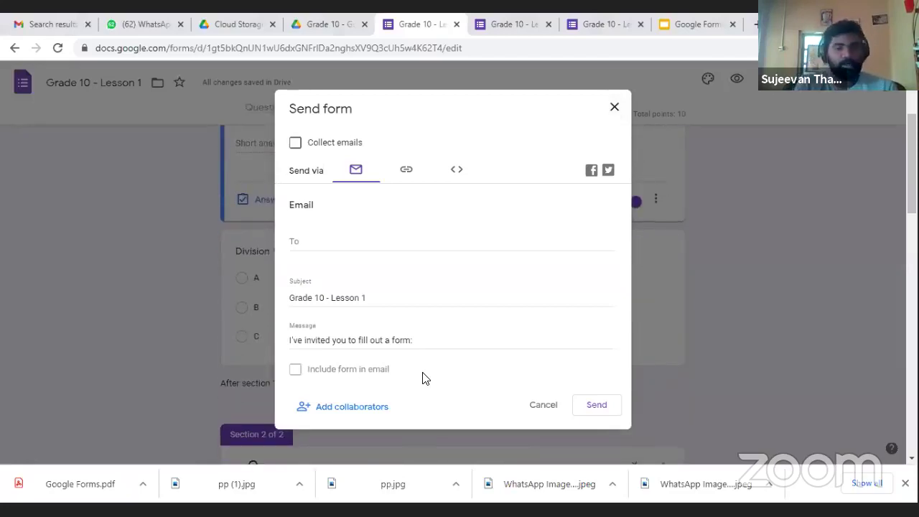
scroll(423, 378, down, 3)
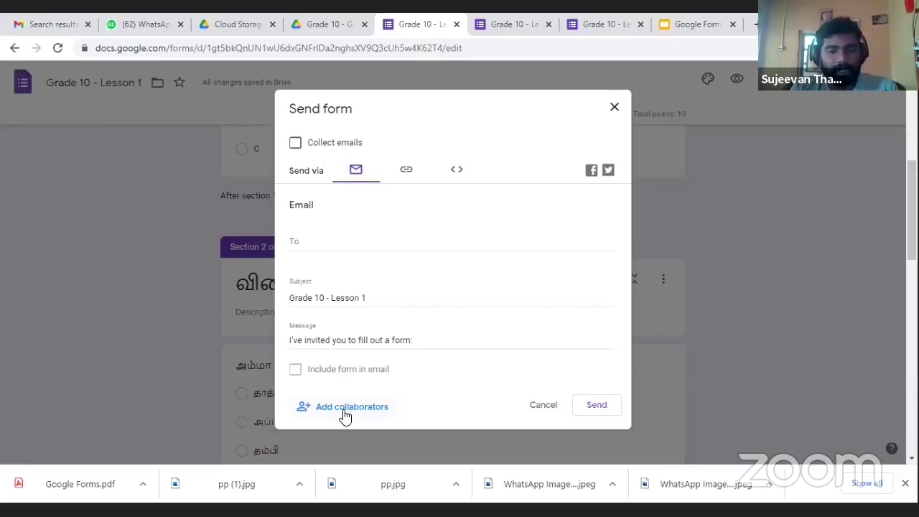
click(344, 411)
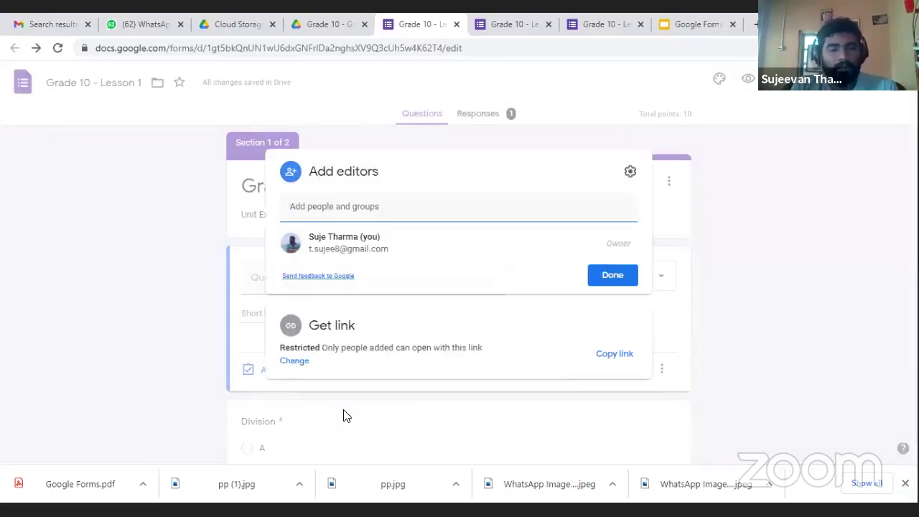
Search for the contact by name, add them with the Editor role, and send the invitation.
click(333, 209)
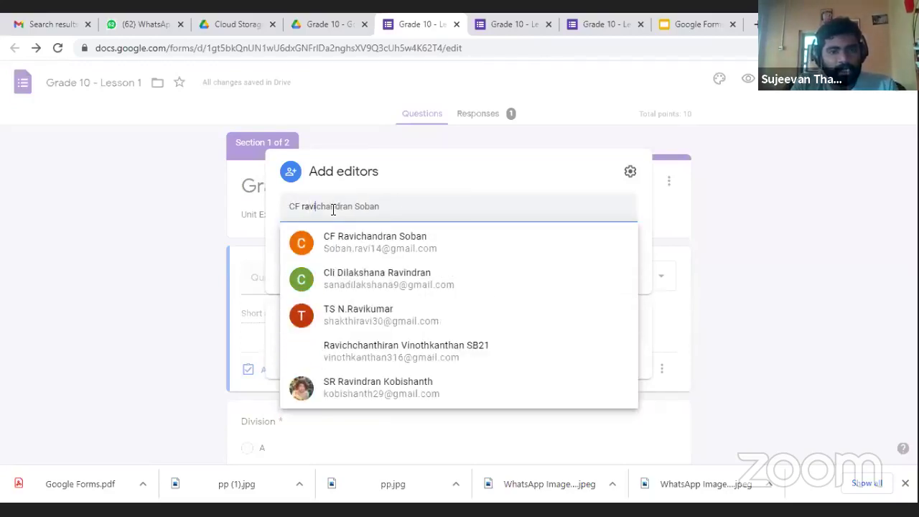
click(364, 251)
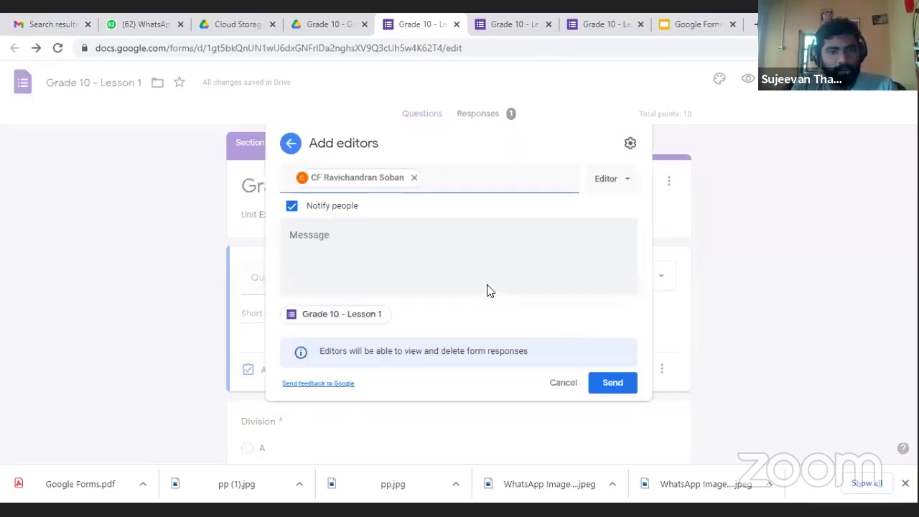
click(610, 188)
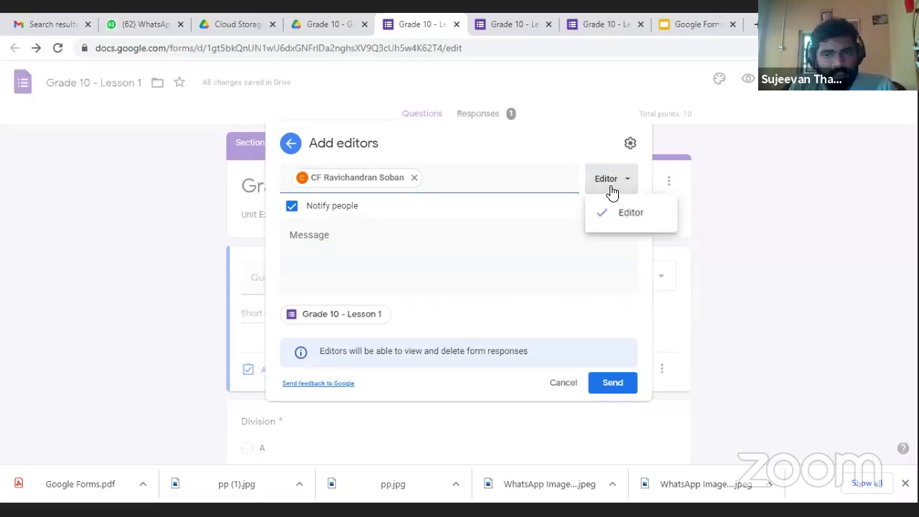
click(519, 211)
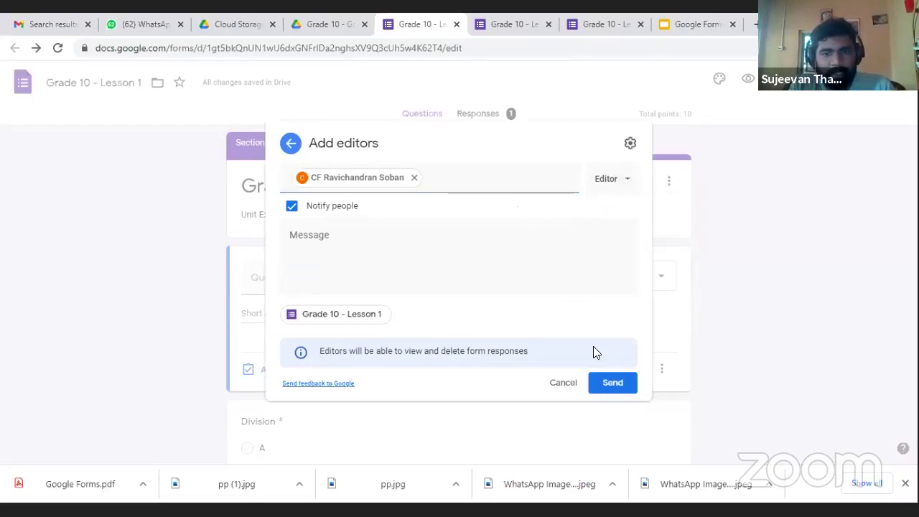
click(610, 391)
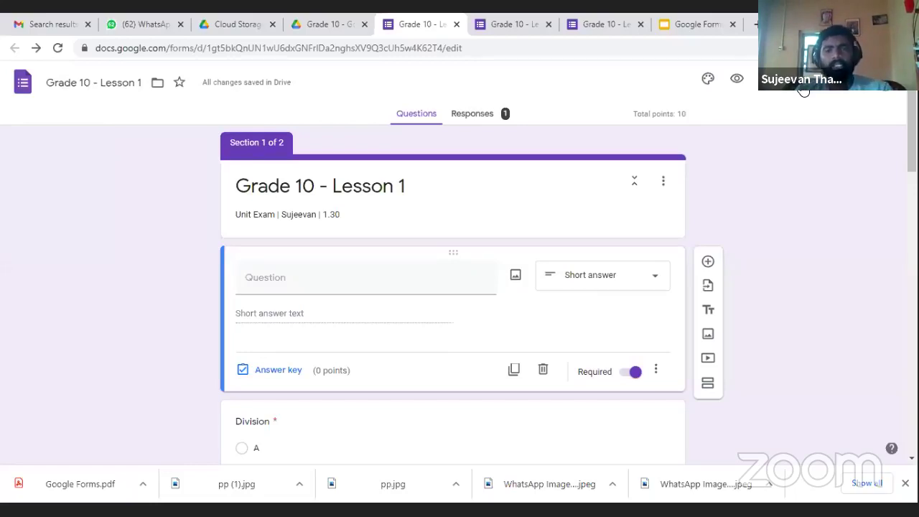
Review the Responses summary showing one response scoring 5/10.
click(471, 119)
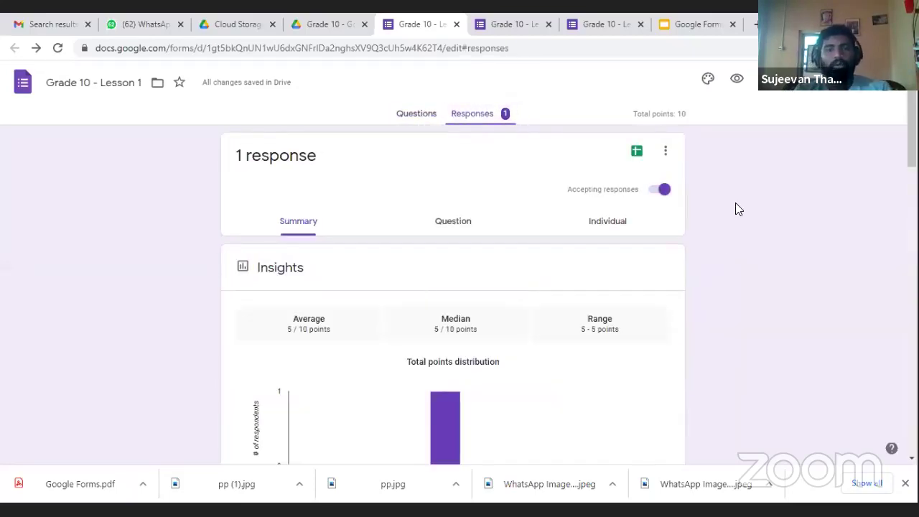
scroll(910, 144, down, 3)
scroll(460, 287, down, 1)
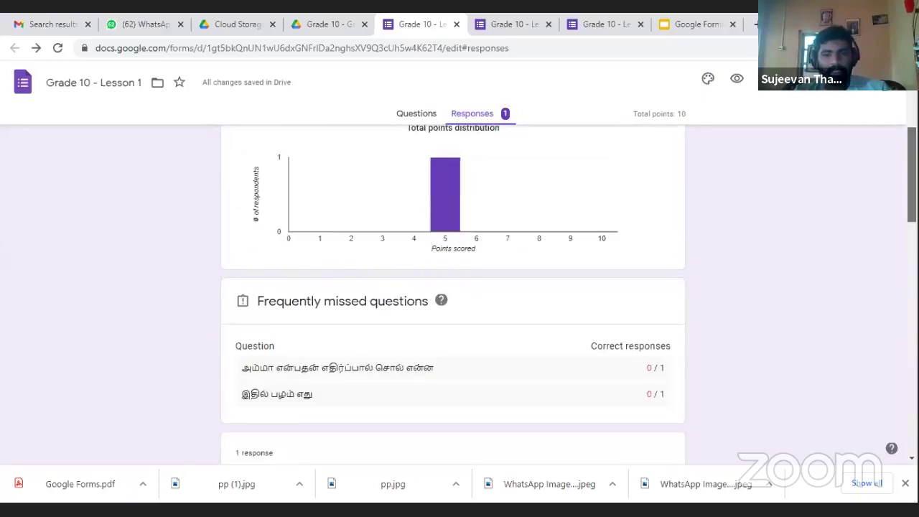
scroll(910, 172, down, 1)
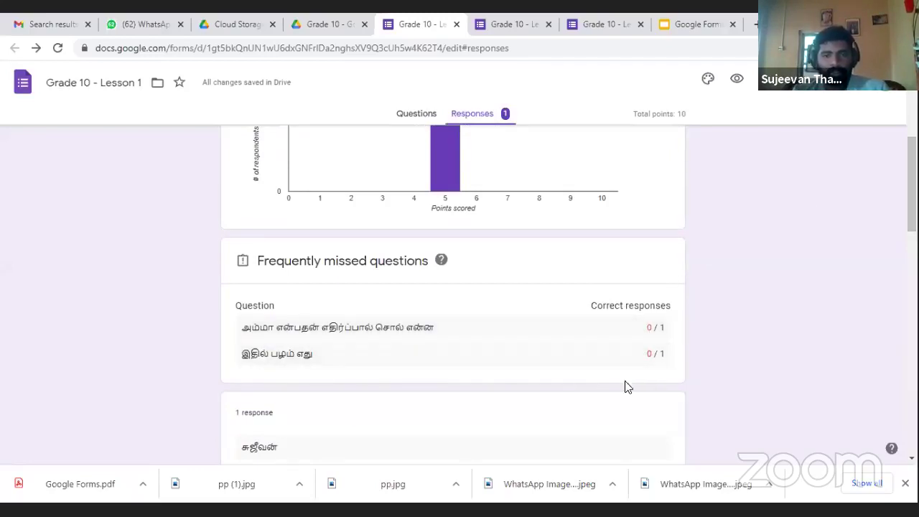
drag(910, 183, 911, 238)
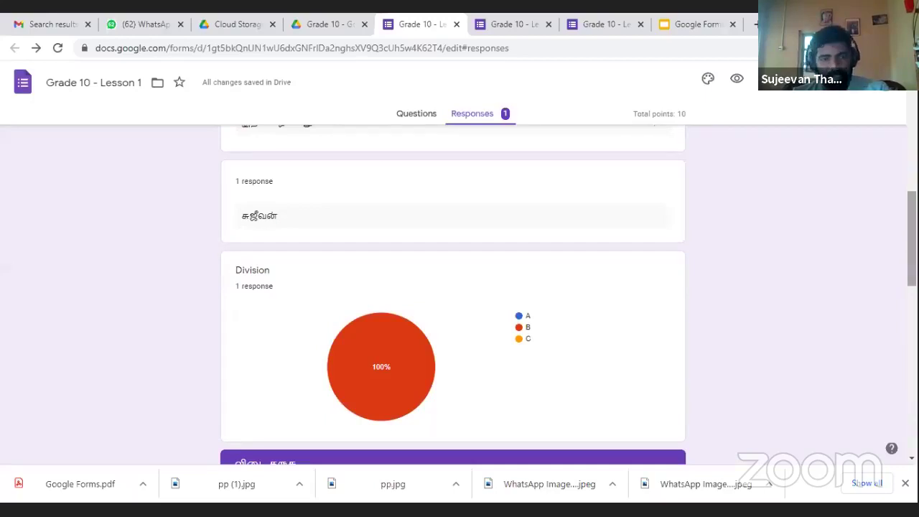
drag(910, 239, 910, 326)
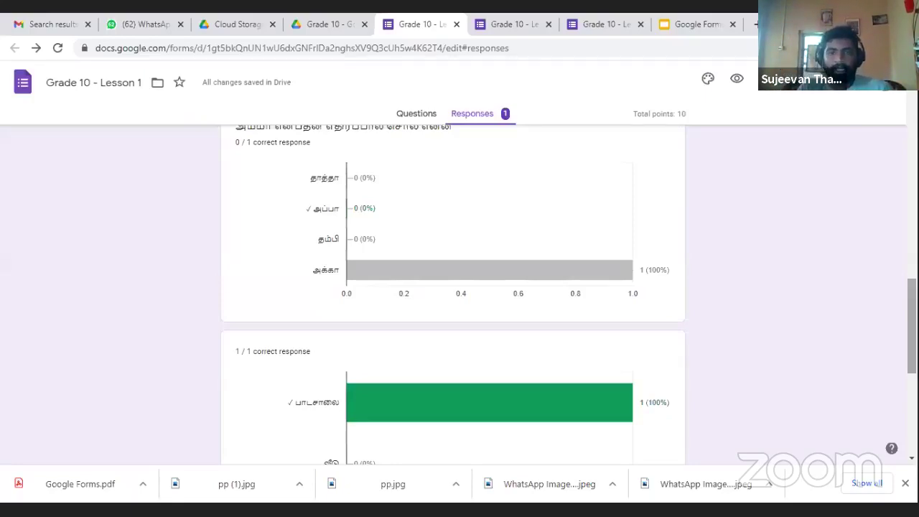
scroll(452, 295, down, 3)
scroll(453, 294, down, 2)
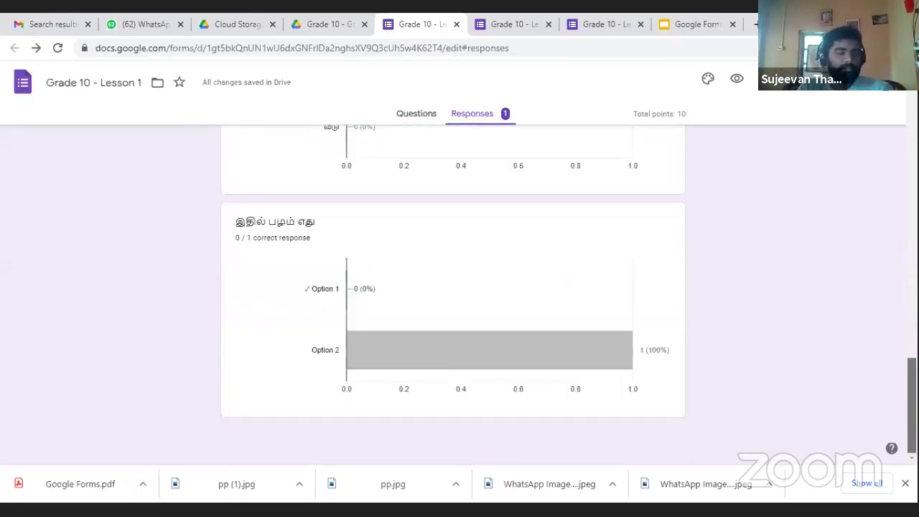
Link responses to a new spreadsheet, Grade 10 - Lesson 1 (Responses).
scroll(453, 294, up, 15)
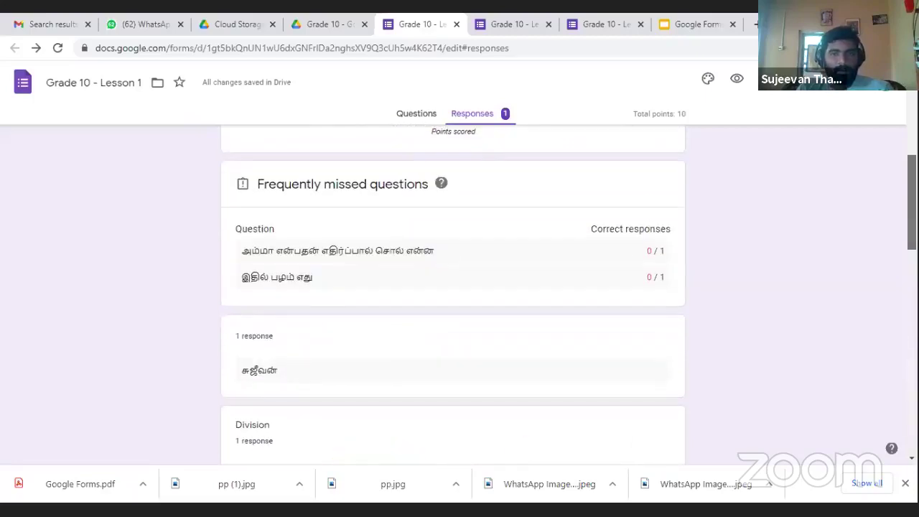
scroll(453, 295, up, 2)
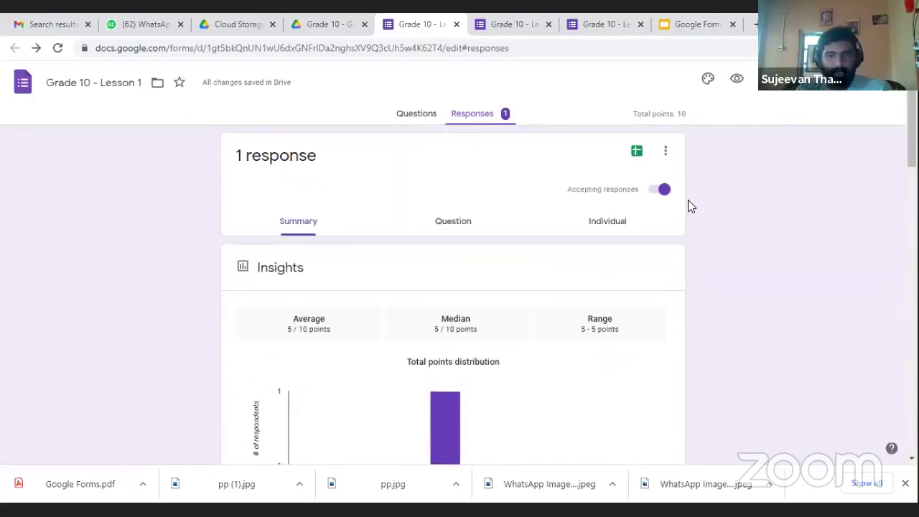
click(635, 154)
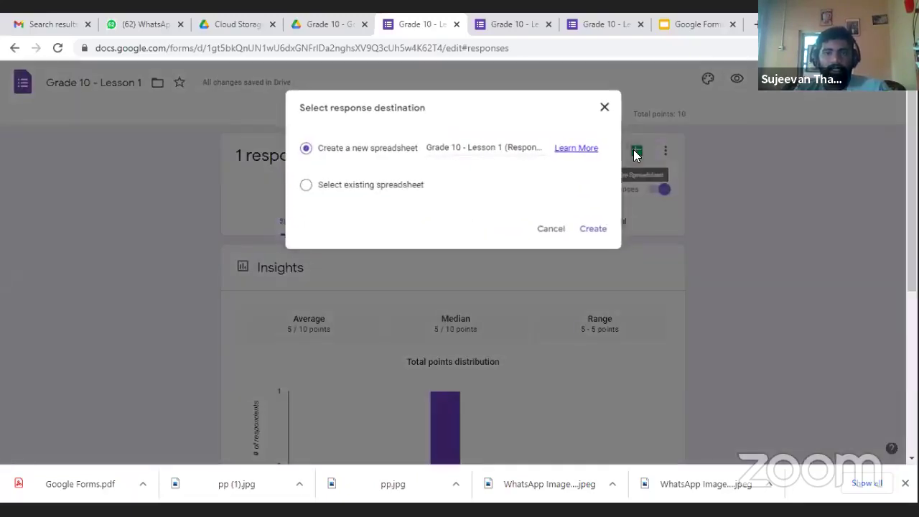
click(594, 236)
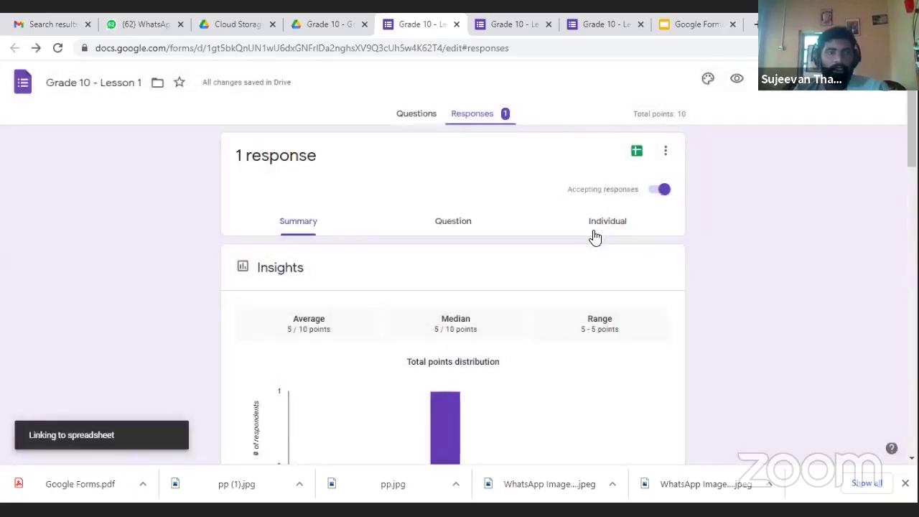
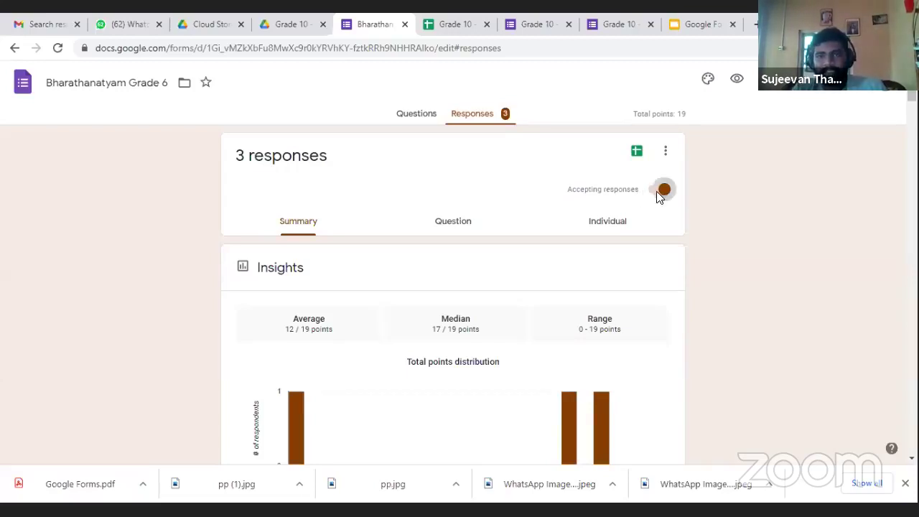
click(656, 191)
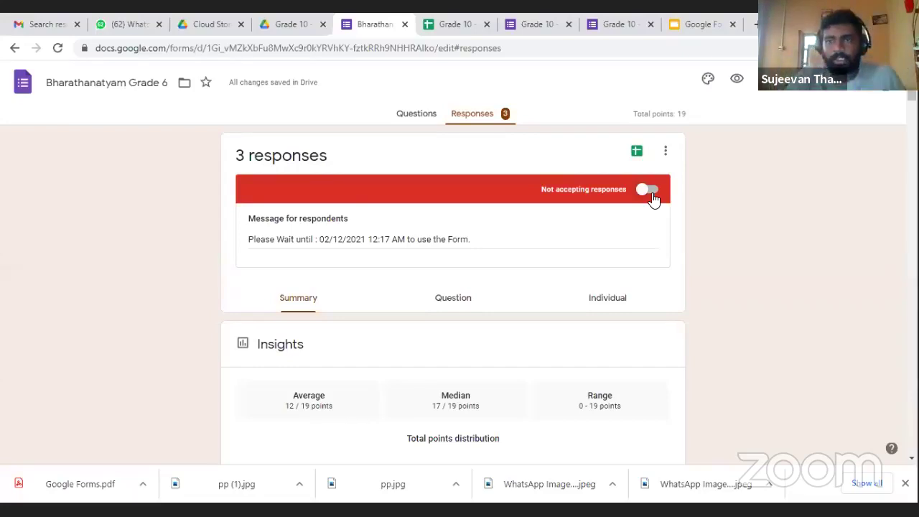
click(648, 190)
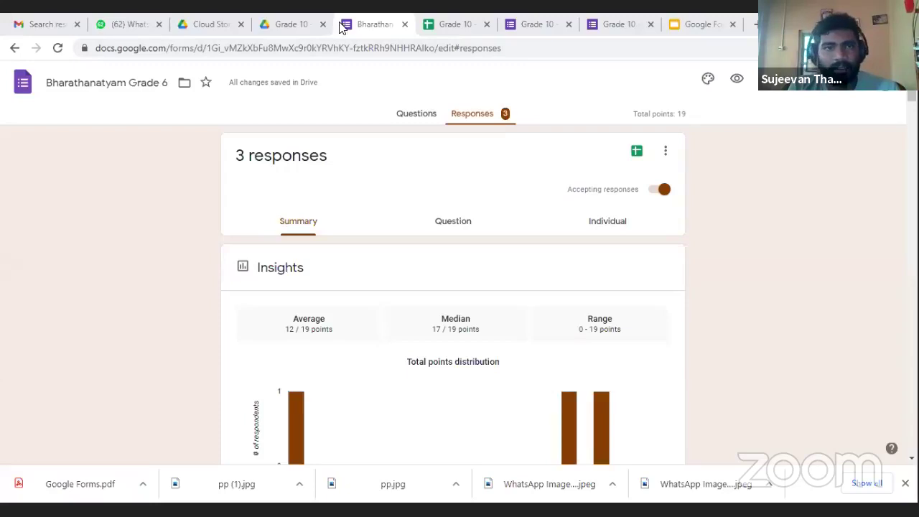
Reload the Grade 10 Drive folder and move up to the My Drive root.
click(305, 26)
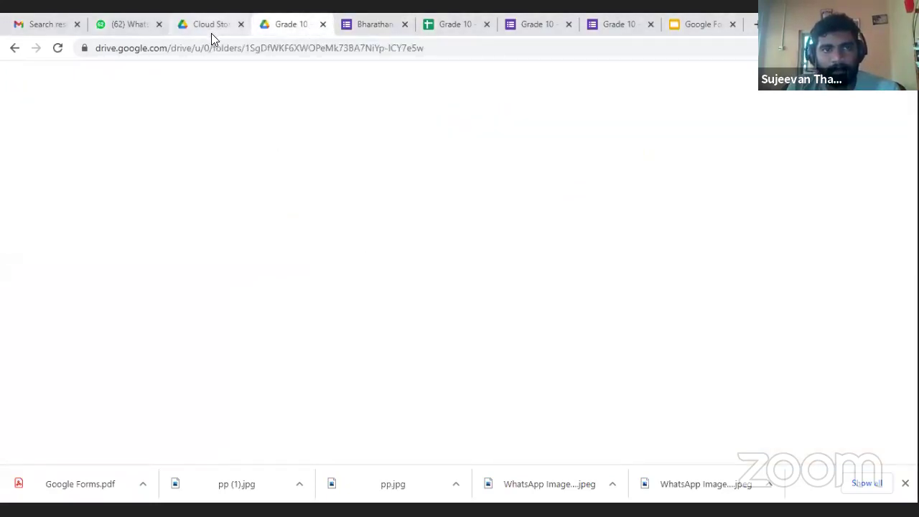
click(58, 52)
click(58, 50)
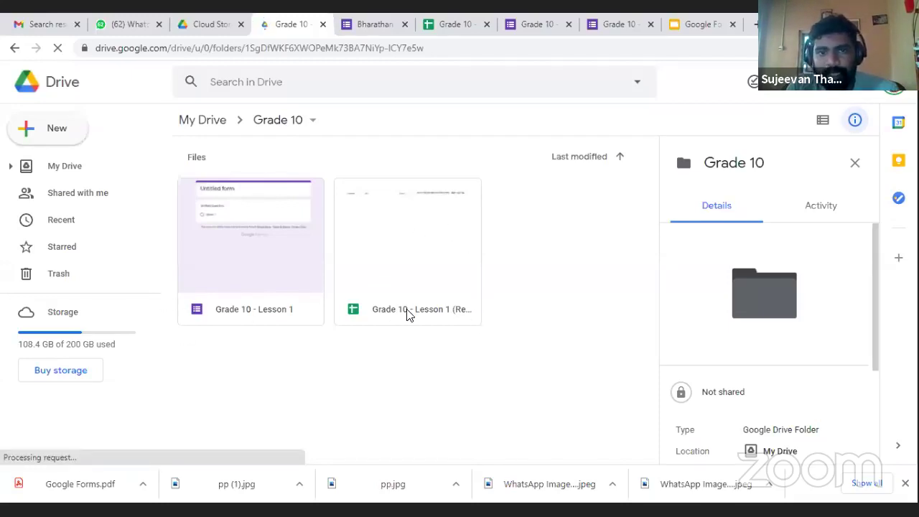
click(381, 25)
click(301, 25)
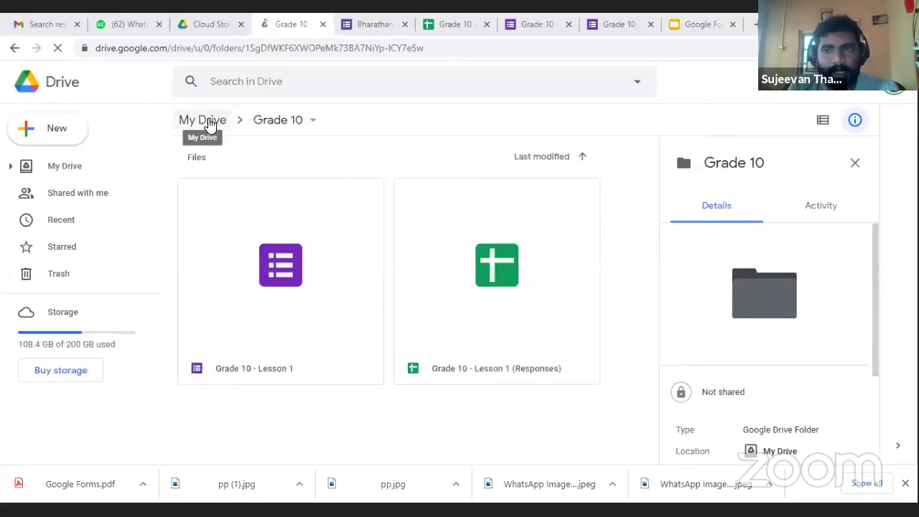
click(210, 122)
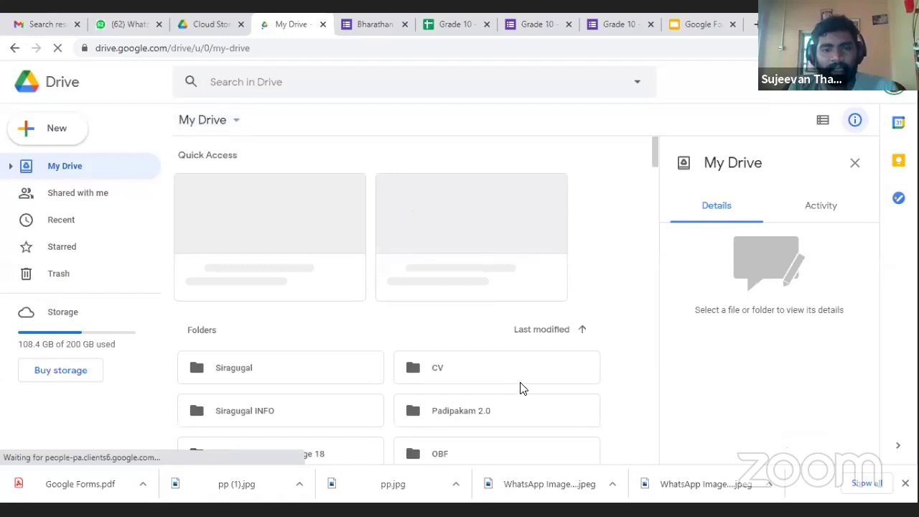
Find the Grade 10 folder in My Drive and open its Grade 10 - Lesson 1 form.
scroll(521, 387, down, 5)
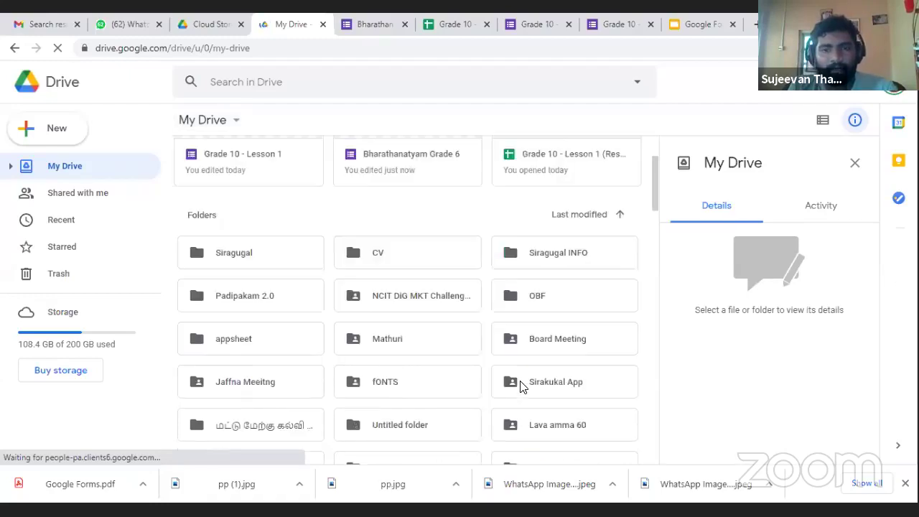
scroll(522, 385, down, 3)
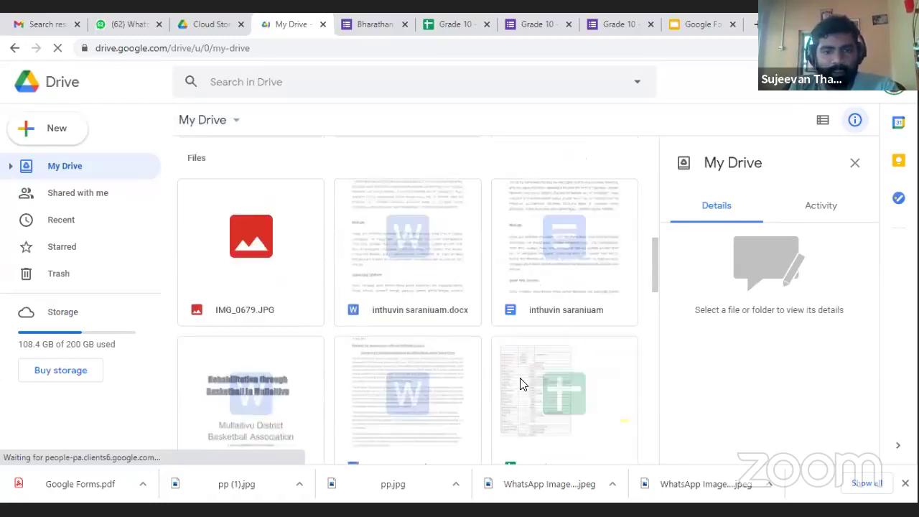
scroll(522, 385, down, 1)
scroll(522, 385, down, 2)
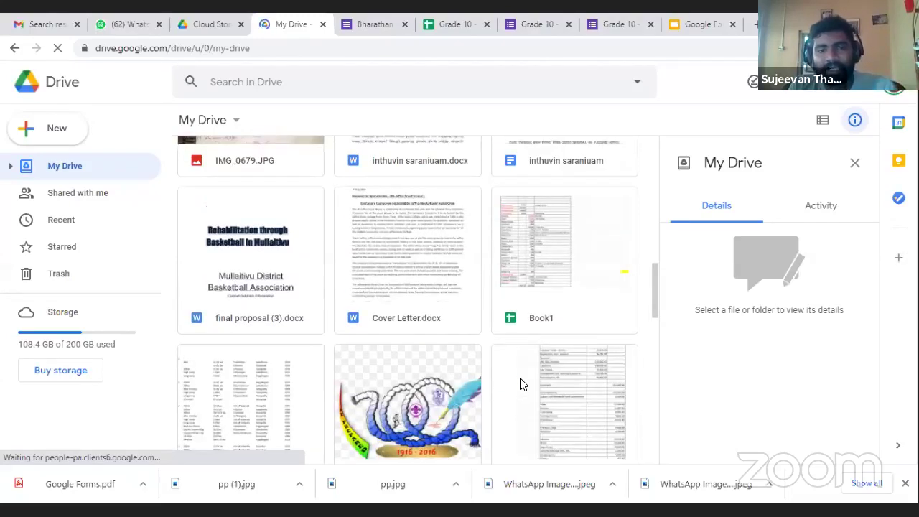
scroll(522, 384, down, 3)
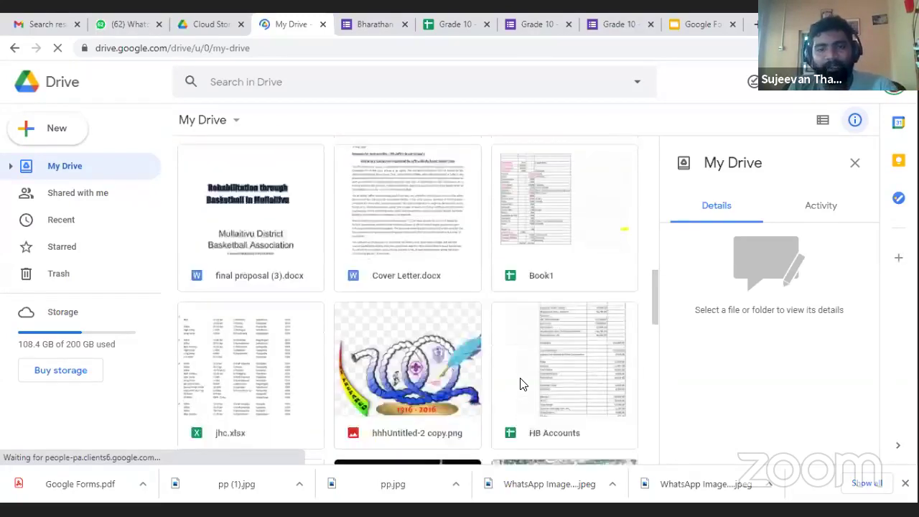
scroll(522, 384, down, 1)
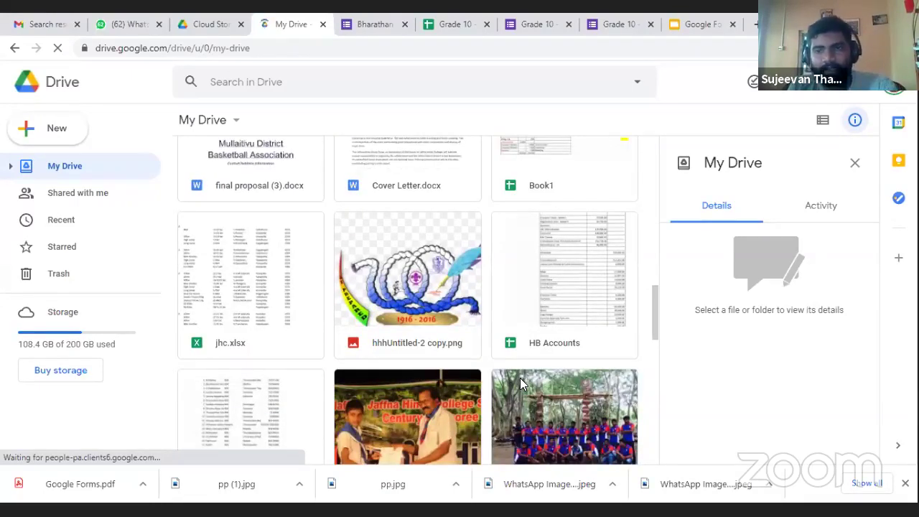
scroll(521, 383, down, 10)
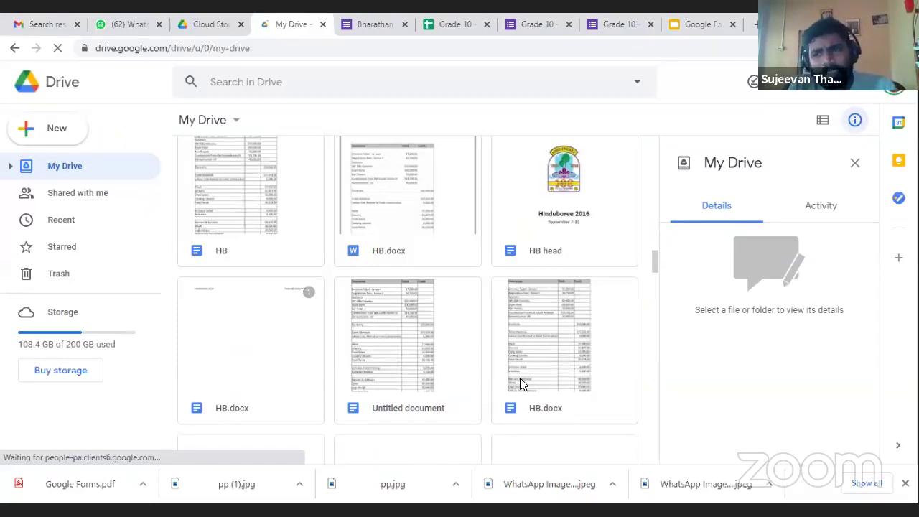
scroll(511, 267, up, 4)
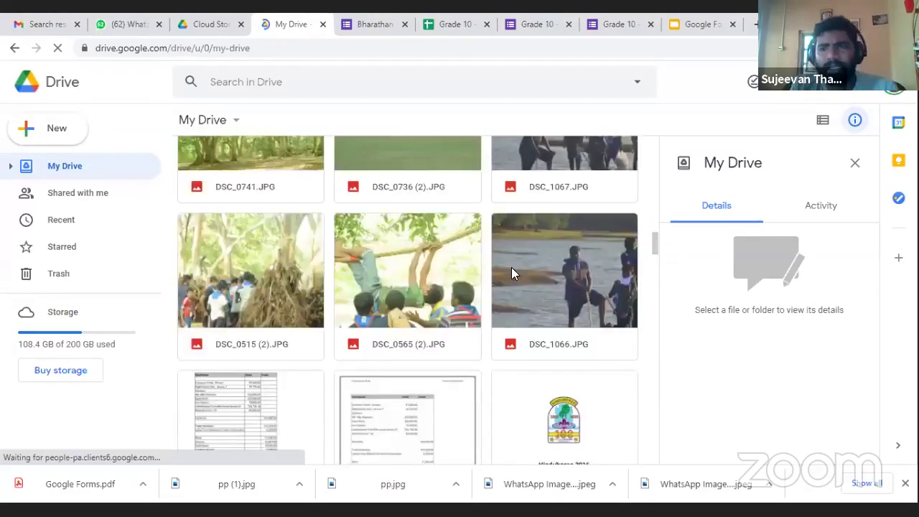
scroll(511, 272, up, 2)
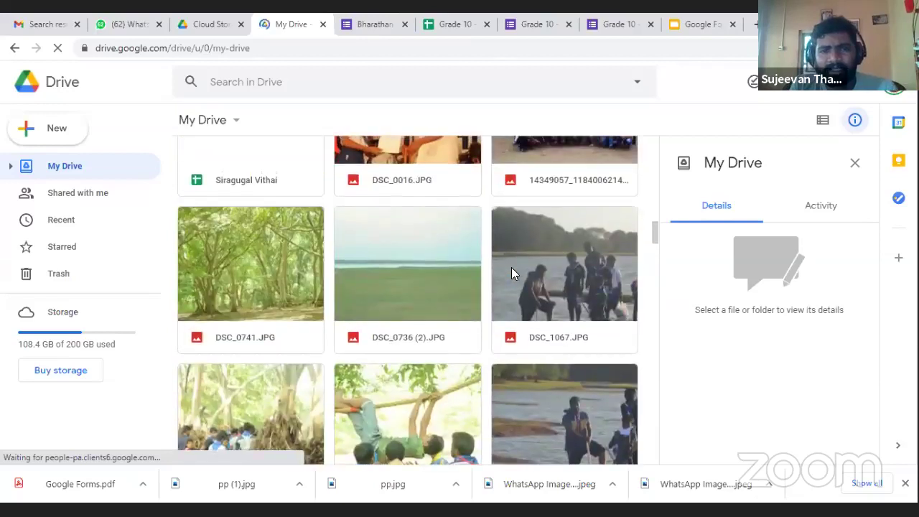
scroll(511, 272, up, 2)
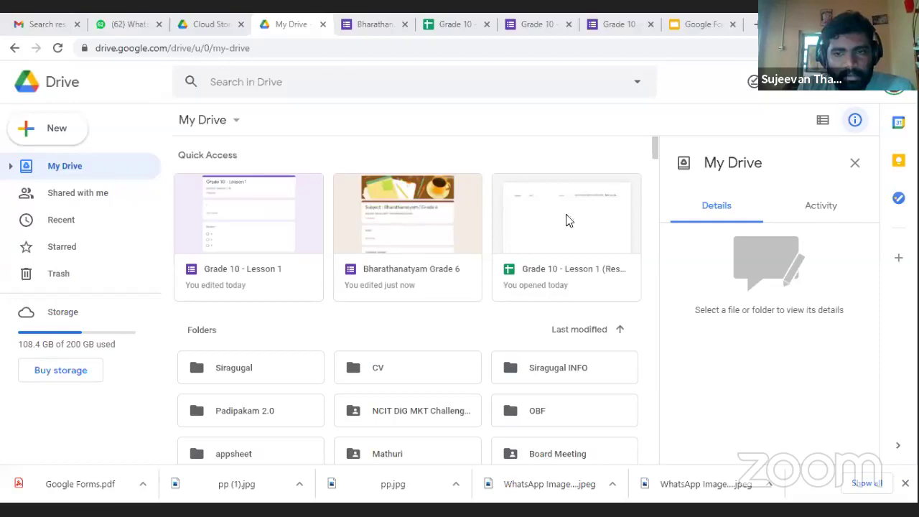
mouse_move(654, 148)
mouse_down()
mouse_move(656, 173)
mouse_move(655, 159)
mouse_up()
scroll(653, 183, down, 4)
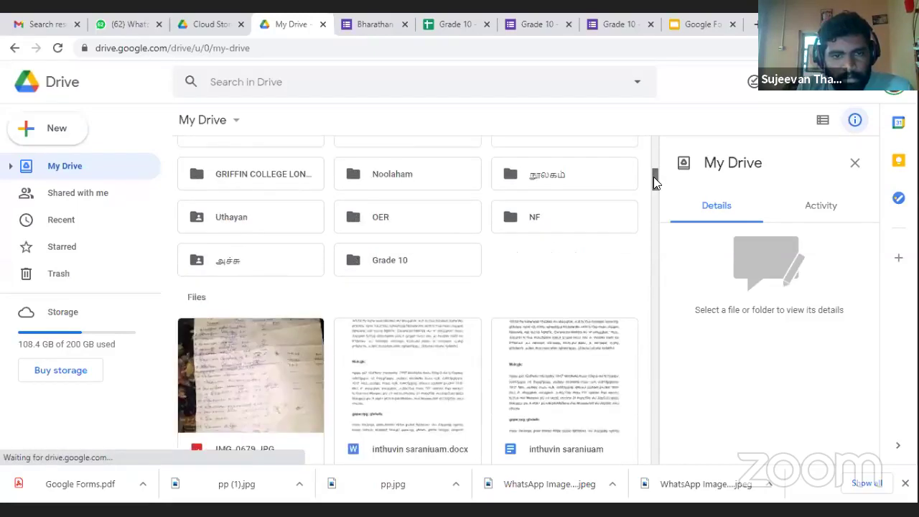
double_click(393, 267)
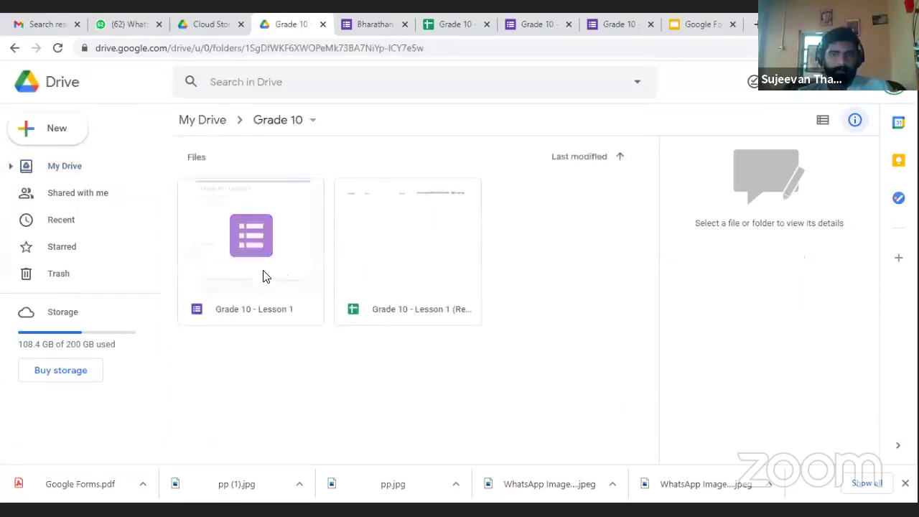
click(253, 243)
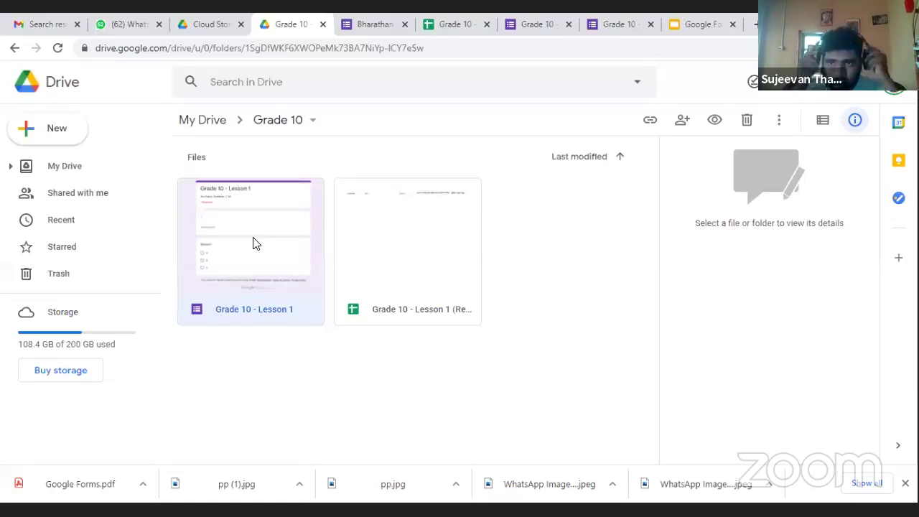
double_click(252, 243)
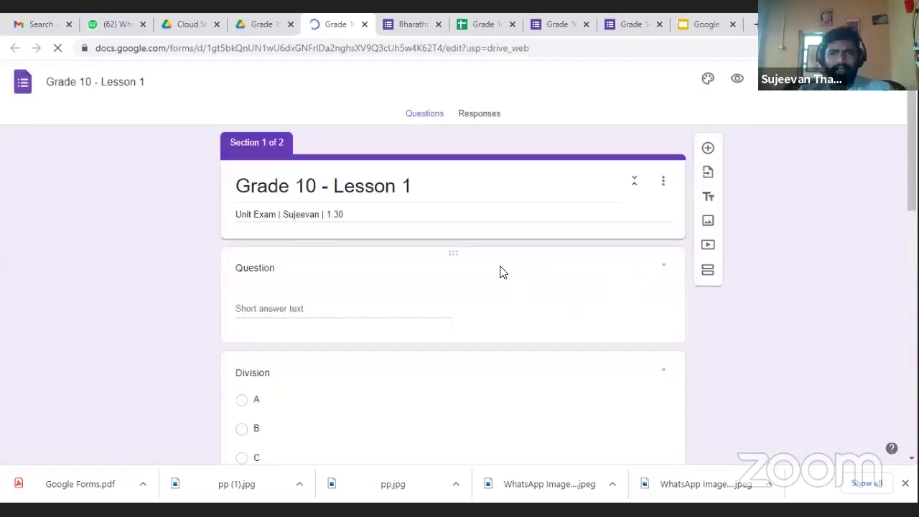
Title the first question 'Full Name'.
click(271, 275)
text(Fulla)
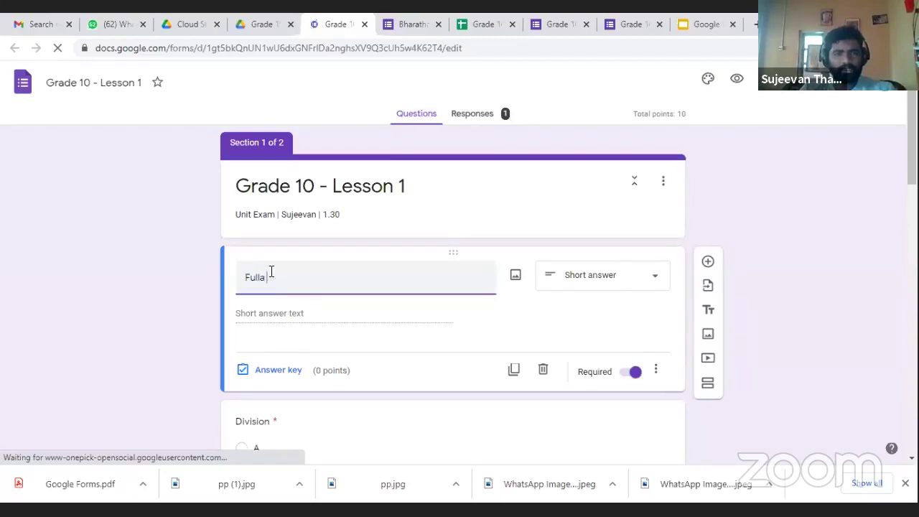
key(BackSpace)
text(Name)
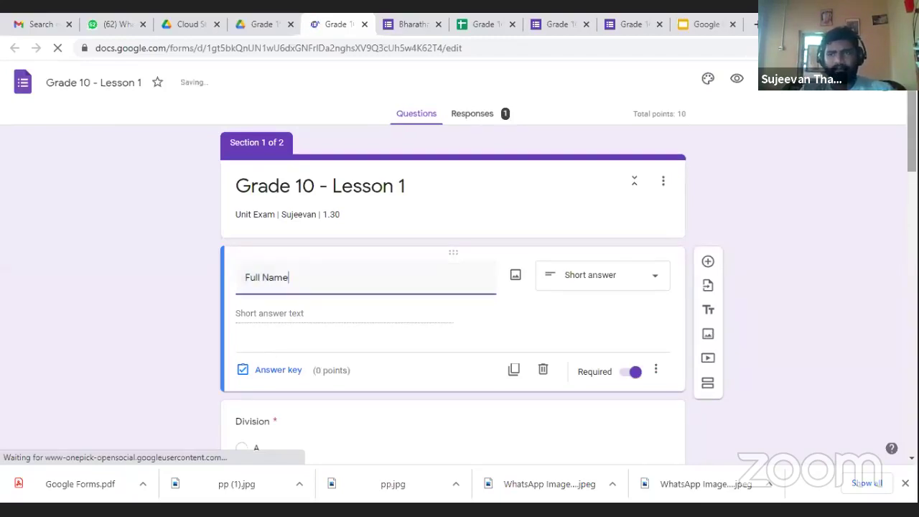
Insert a new multiple-choice question just above the fruit picture question.
scroll(480, 213, down, 10)
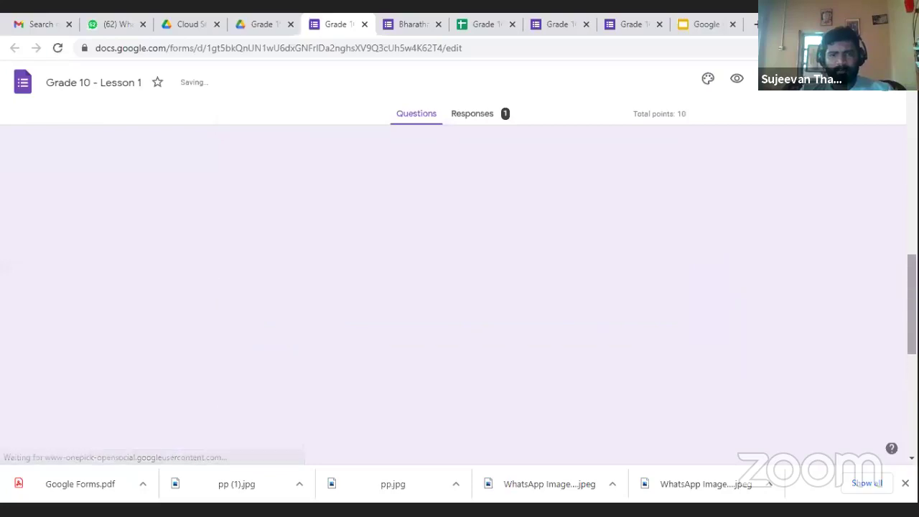
scroll(452, 288, up, 5)
scroll(459, 210, down, 1)
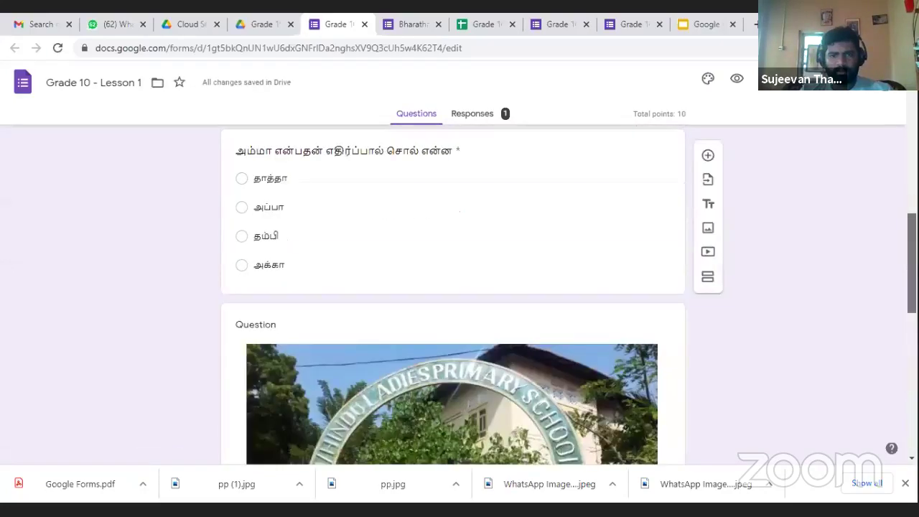
scroll(651, 273, down, 7)
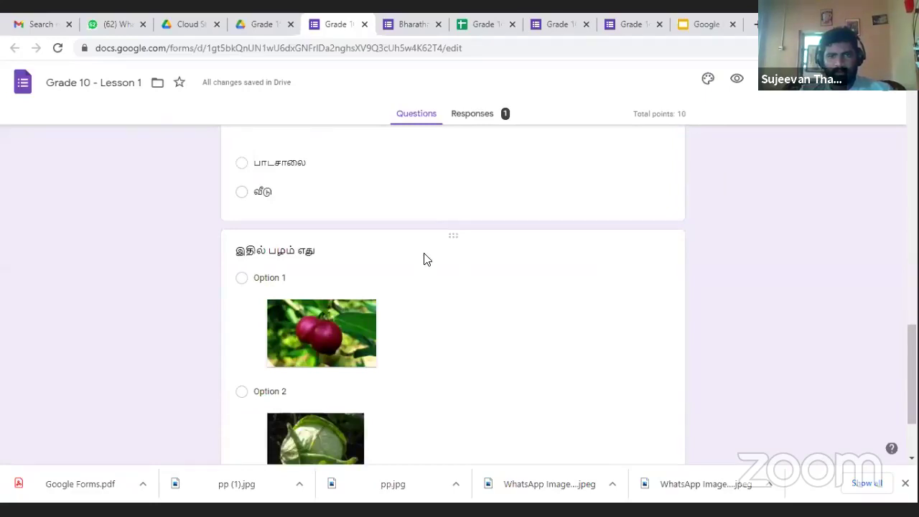
scroll(634, 336, down, 2)
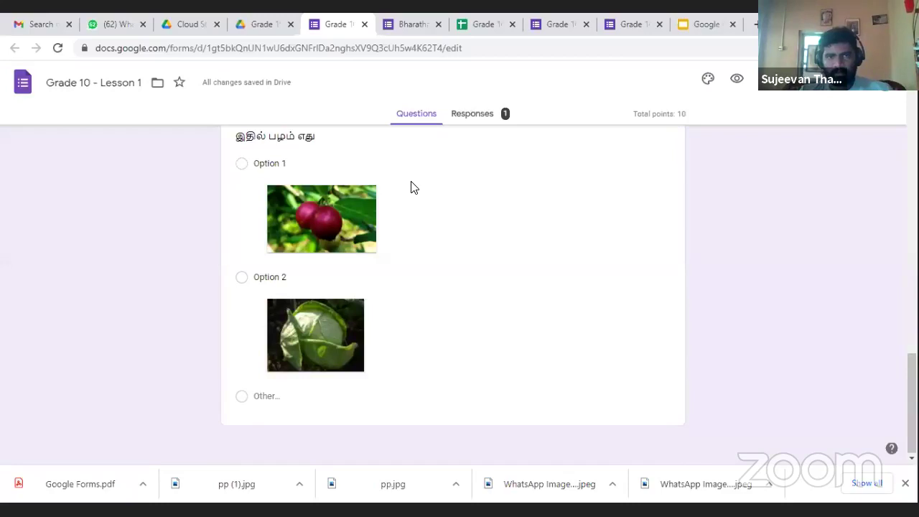
click(529, 221)
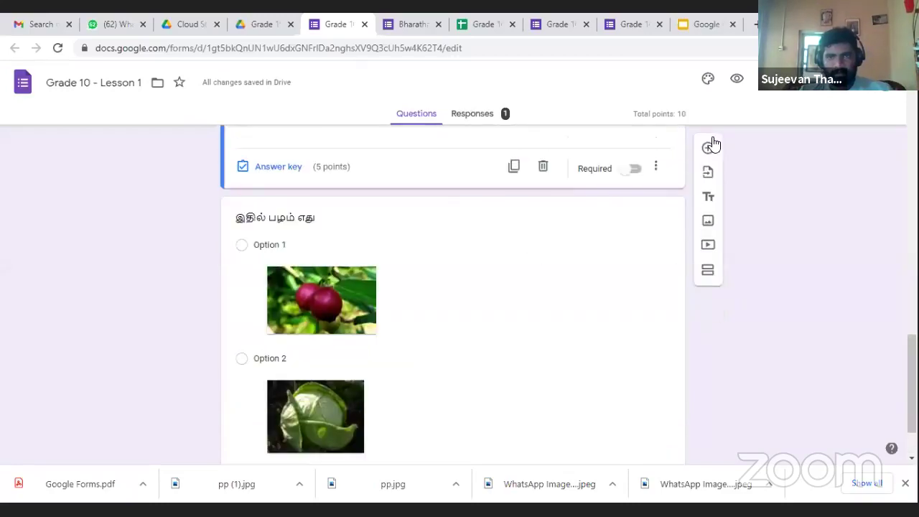
click(708, 147)
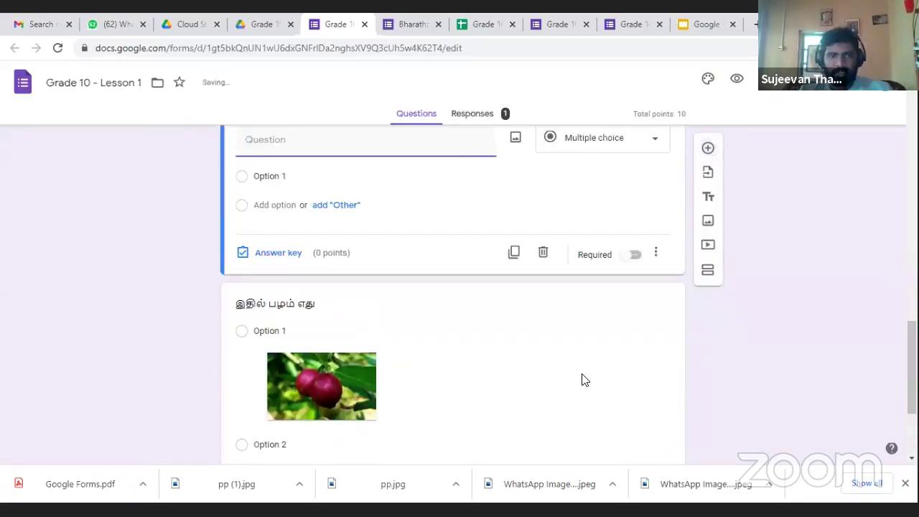
scroll(580, 347, down, 2)
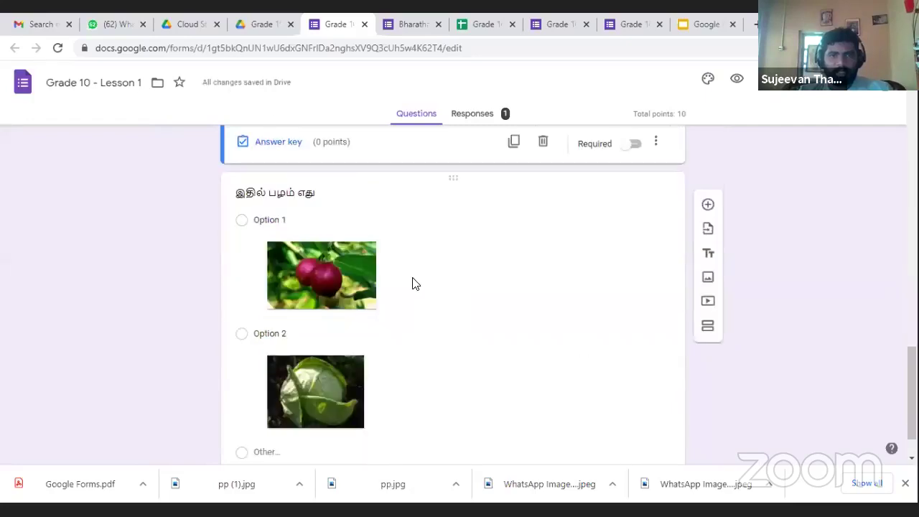
scroll(414, 285, up, 2)
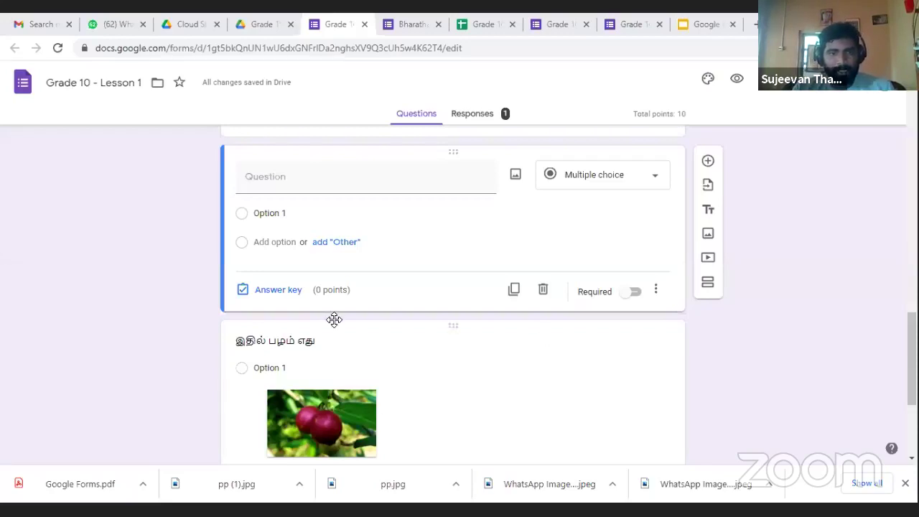
Move past the Full Name and fruit questions to edit the blank question below the school photo.
click(274, 343)
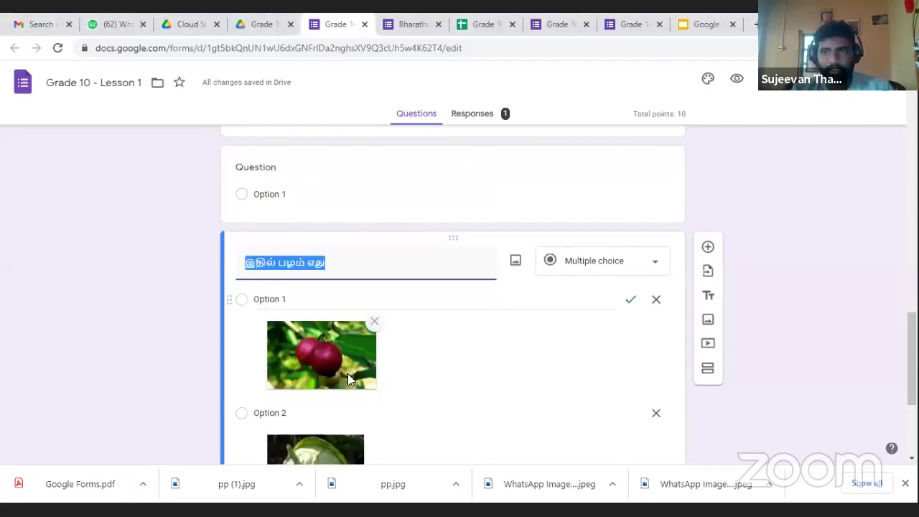
click(272, 299)
scroll(366, 233, up, 10)
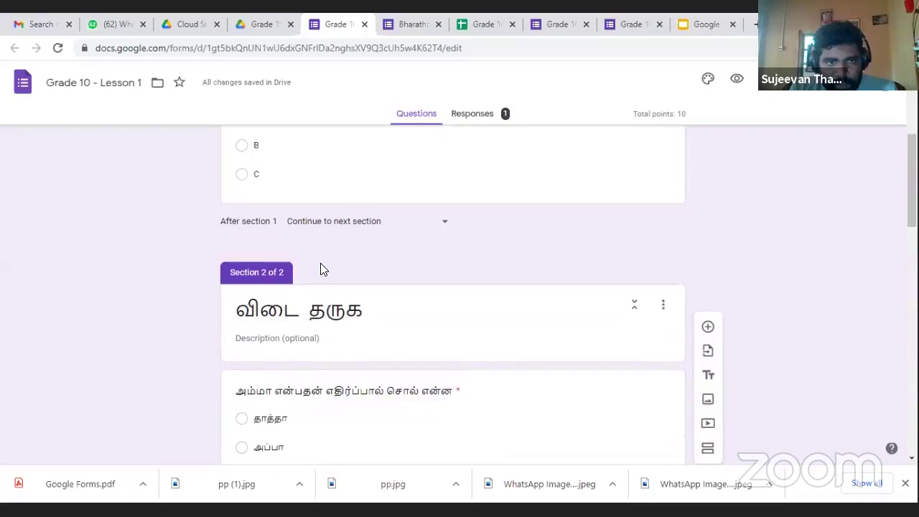
scroll(320, 269, up, 5)
click(277, 298)
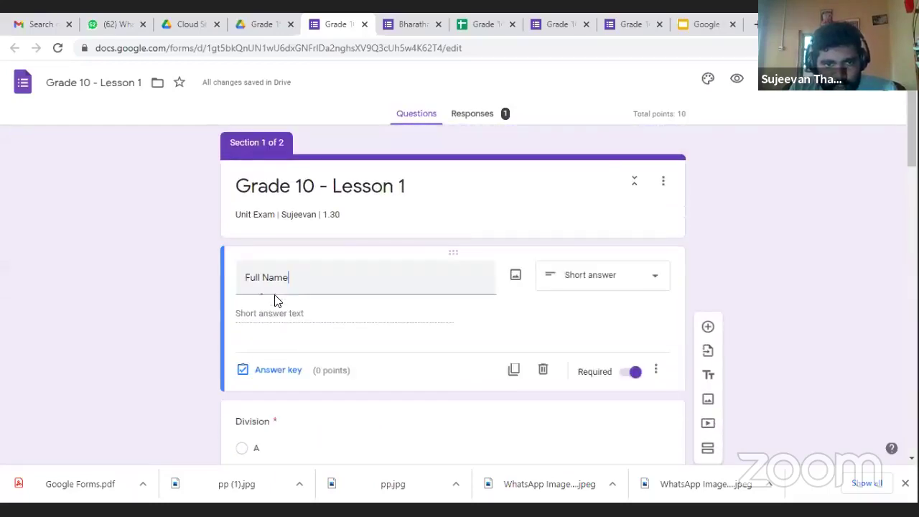
click(286, 313)
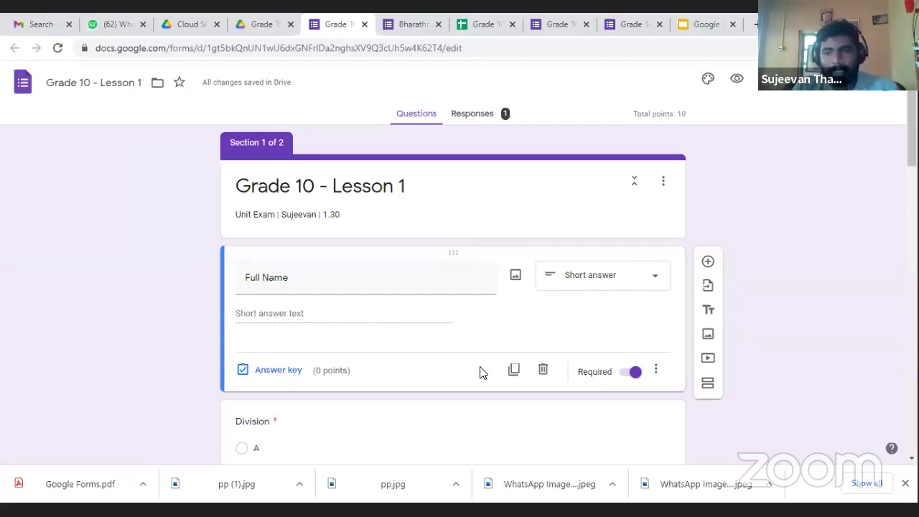
scroll(481, 371, down, 5)
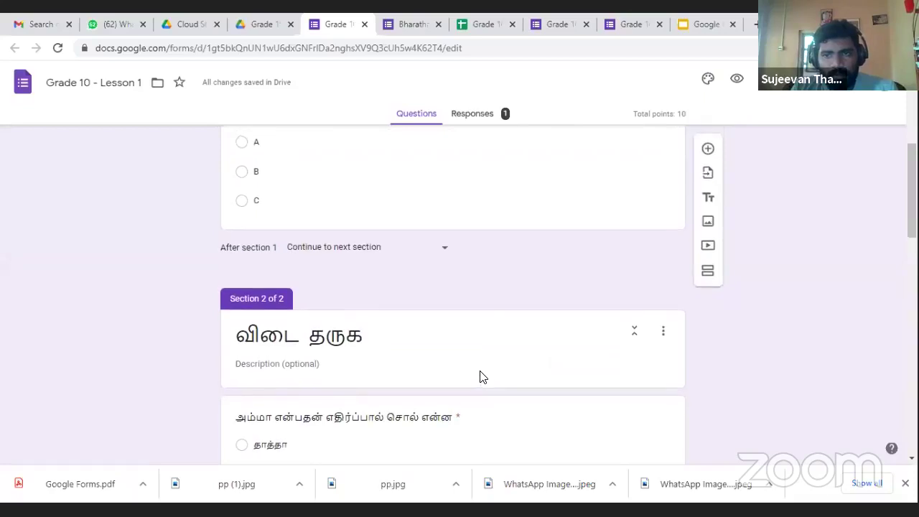
scroll(481, 373, down, 2)
scroll(482, 370, down, 5)
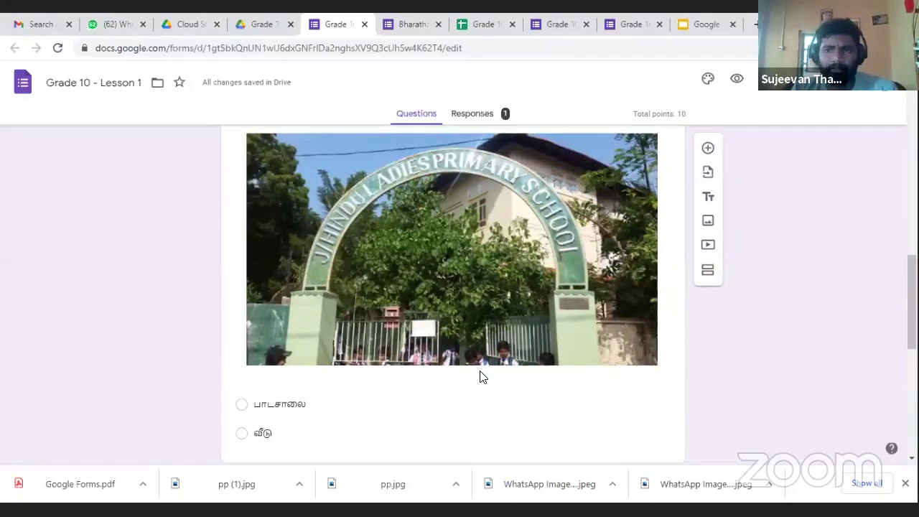
scroll(482, 377, down, 6)
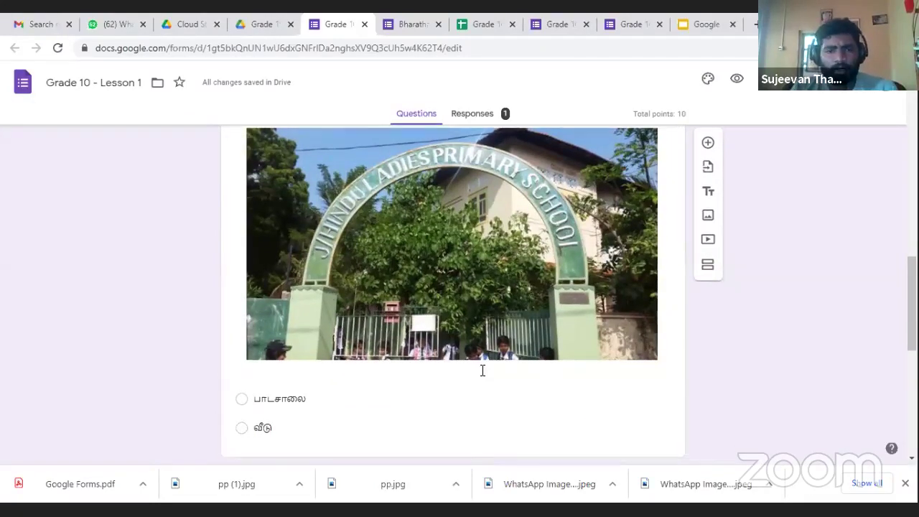
scroll(482, 370, up, 2)
scroll(482, 370, up, 1)
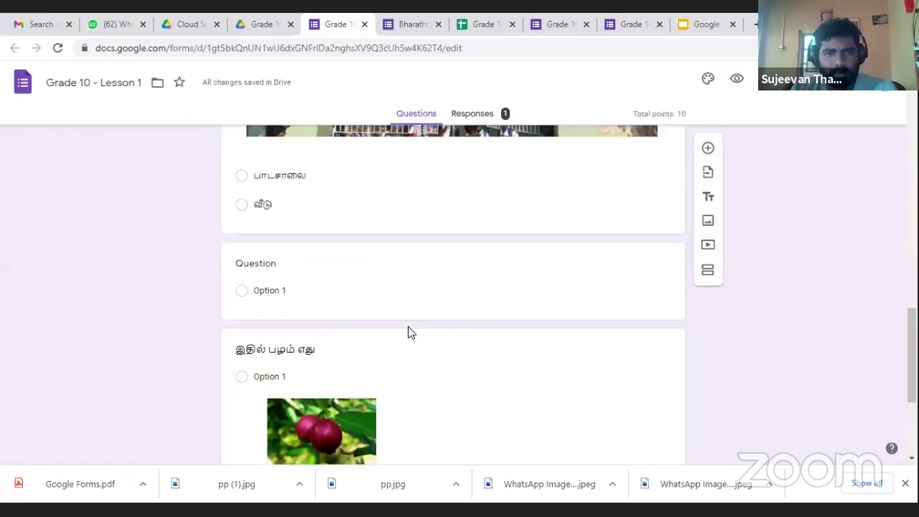
click(285, 267)
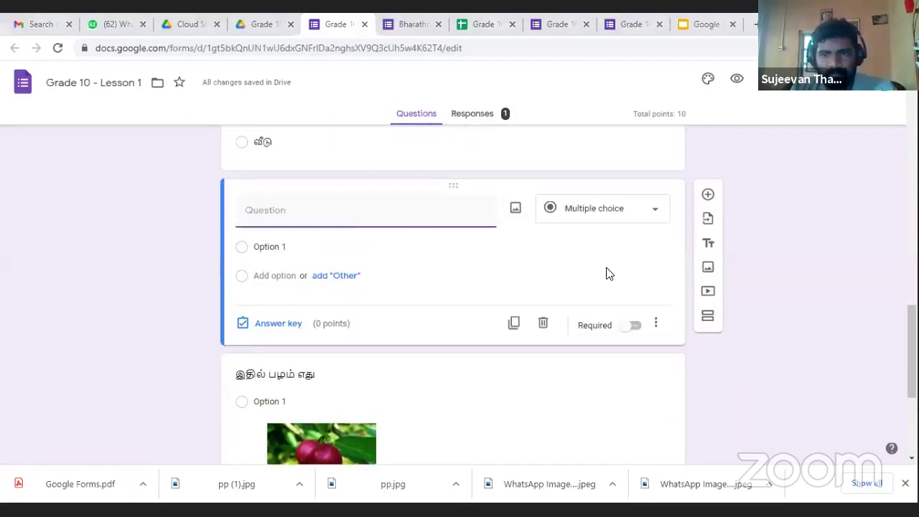
click(514, 210)
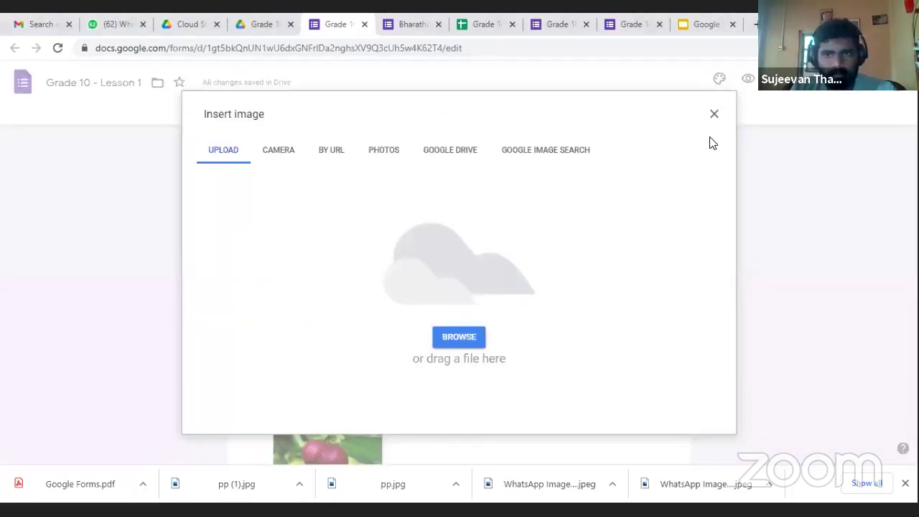
click(708, 122)
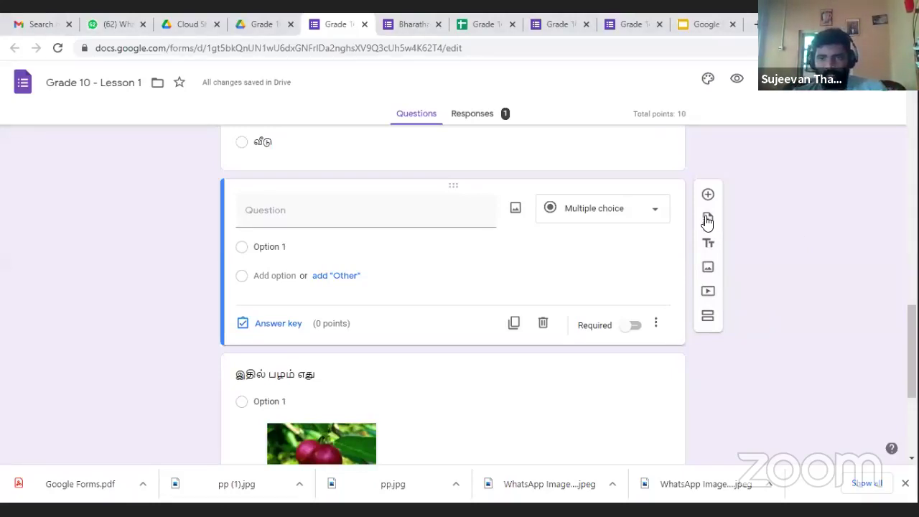
Insert the first YouTube result for 'tamil illakanam' above the fruit question.
click(706, 294)
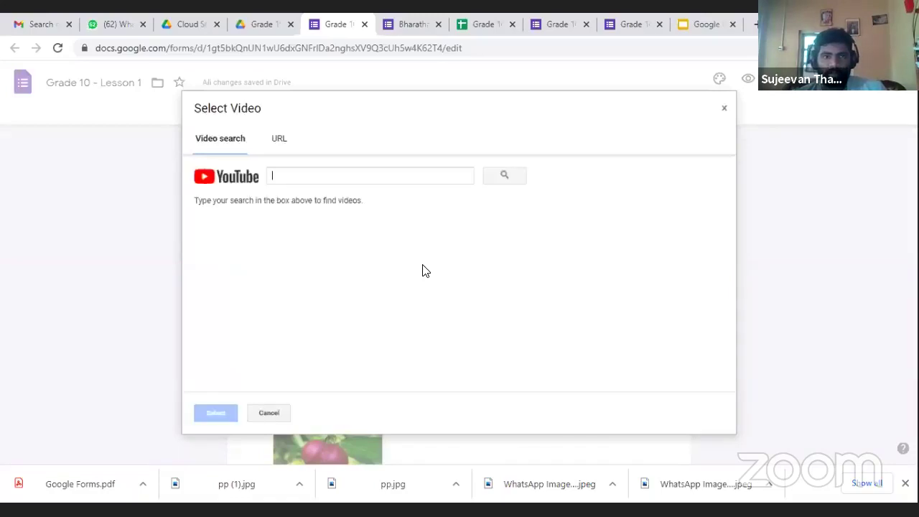
click(278, 178)
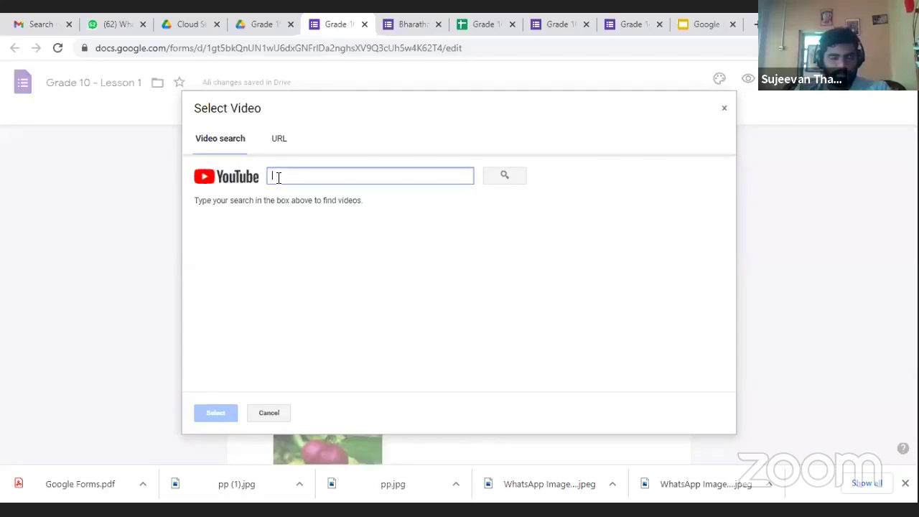
text(tam)
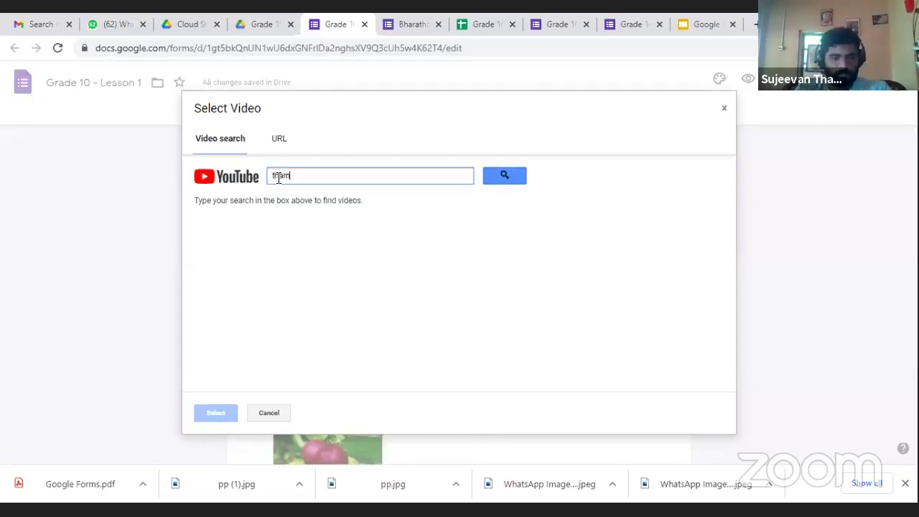
text(il illakanam)
key(Return)
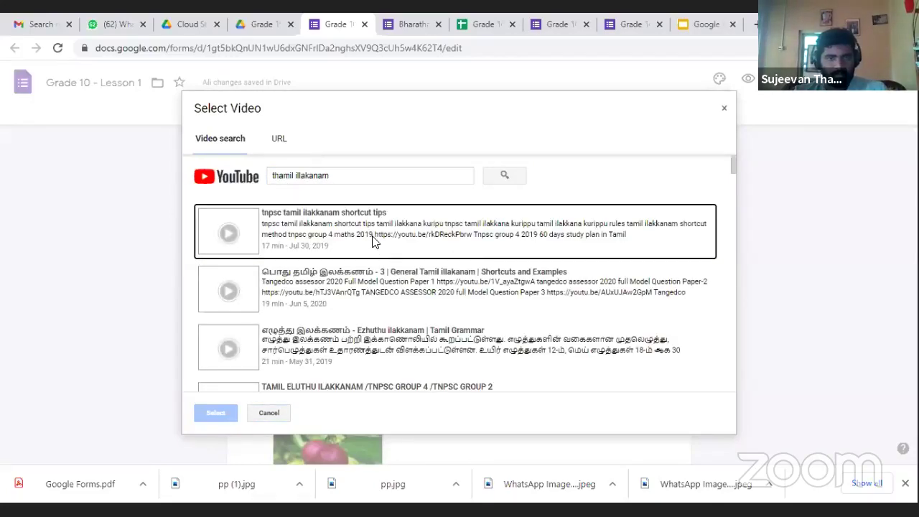
click(373, 241)
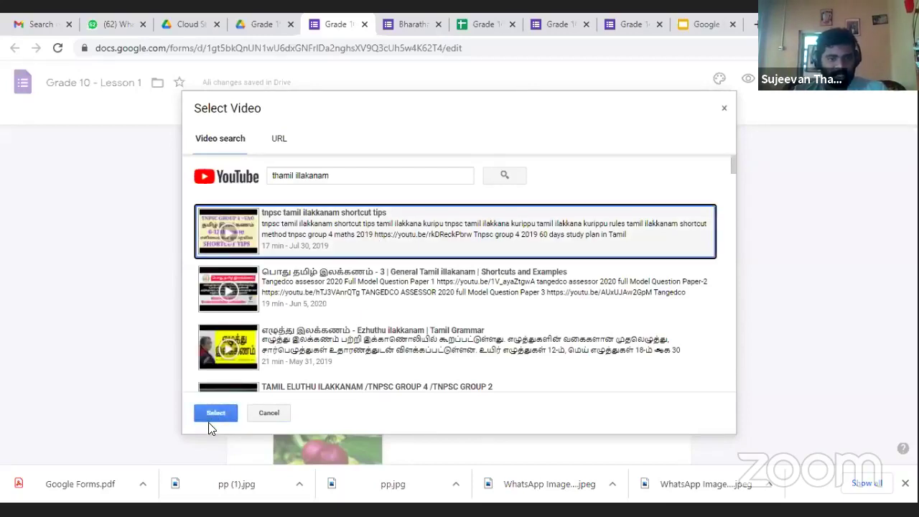
click(210, 416)
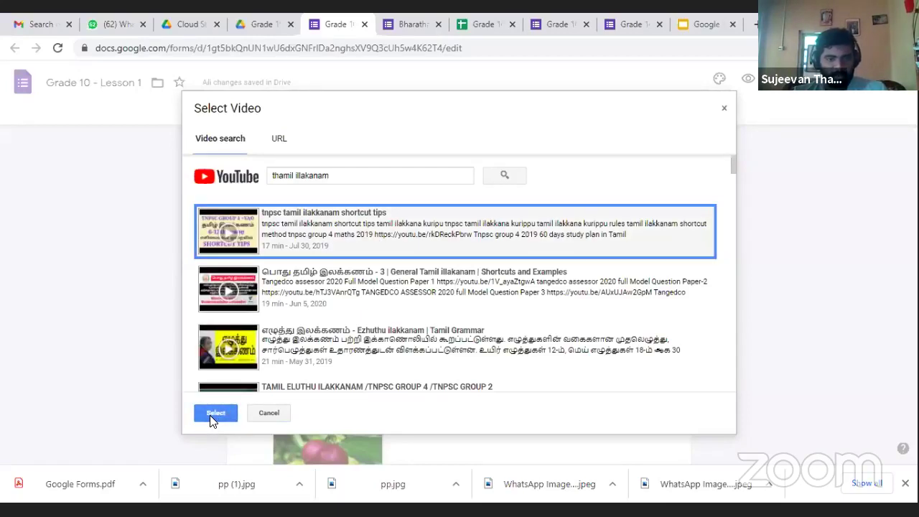
click(214, 413)
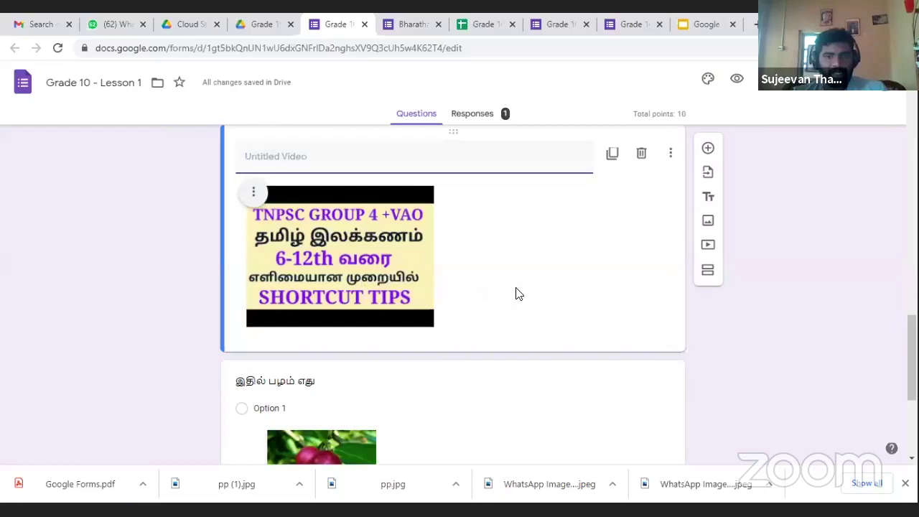
Add a blank multiple-choice question right after the Tamil grammar video.
click(708, 149)
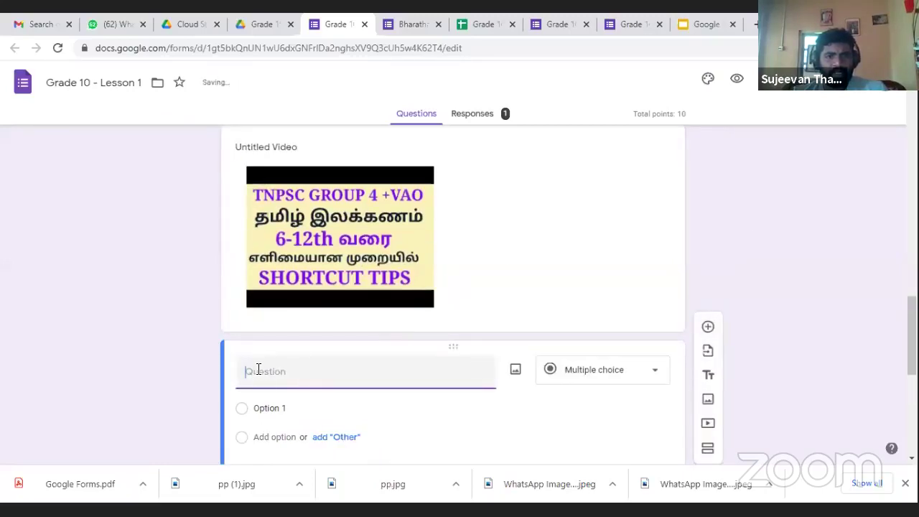
text(தமிழ்)
key(BackSpace)
key(BackSpace)
key(BackSpace)
key(BackSpace)
key(BackSpace)
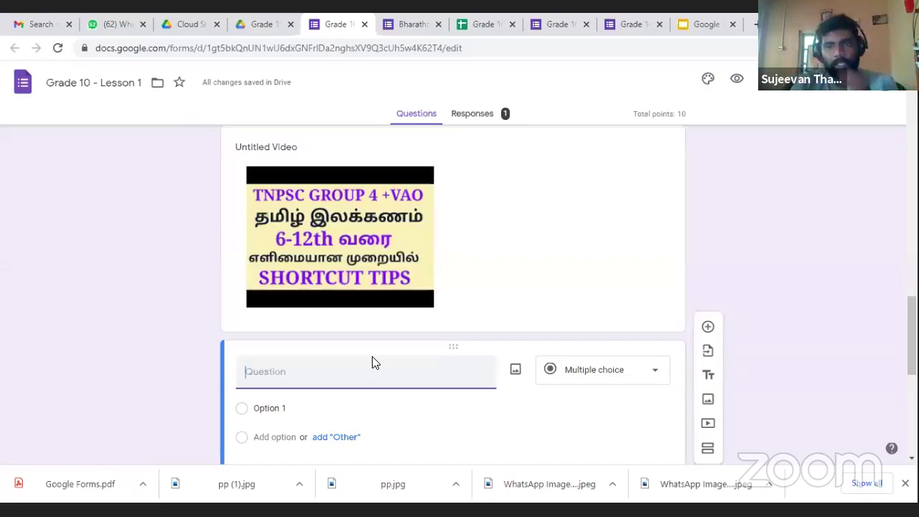
scroll(449, 345, up, 5)
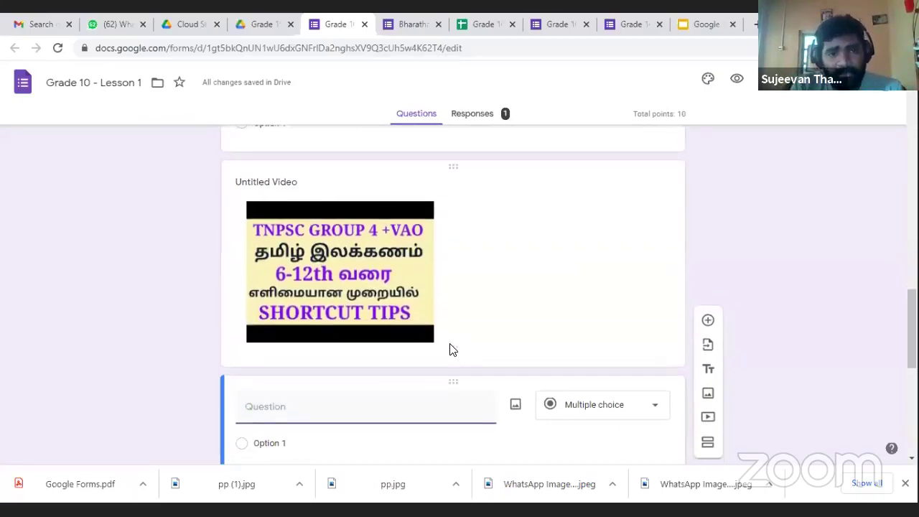
scroll(449, 349, up, 4)
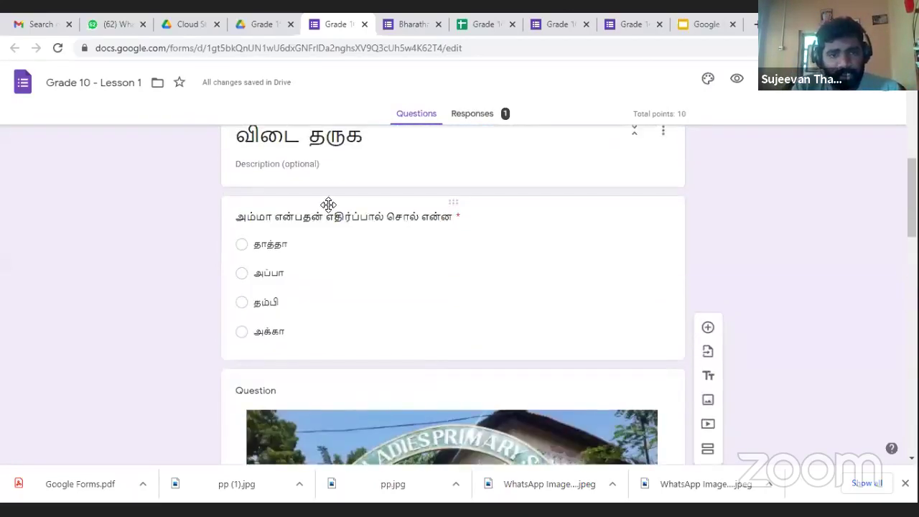
Mark அப்பா correct on the அம்மா question and type incorrect-answer feedback 'feed back'.
click(328, 219)
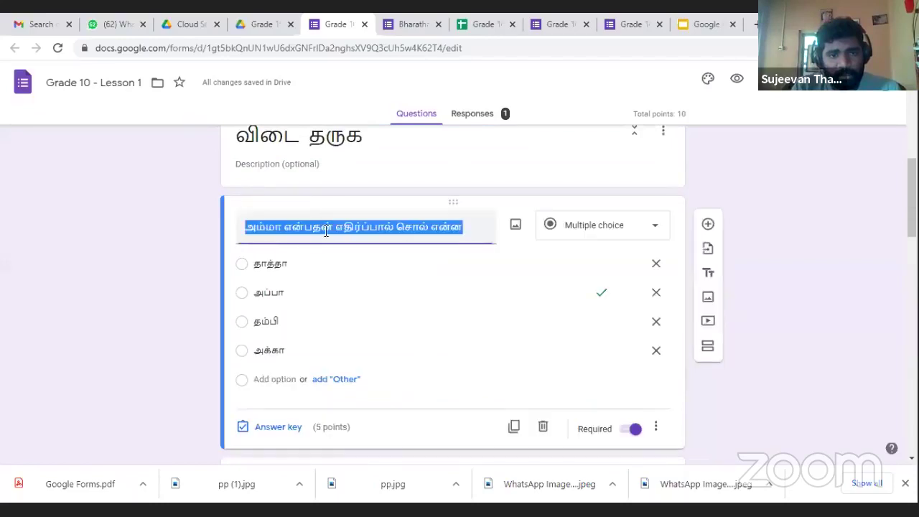
click(272, 427)
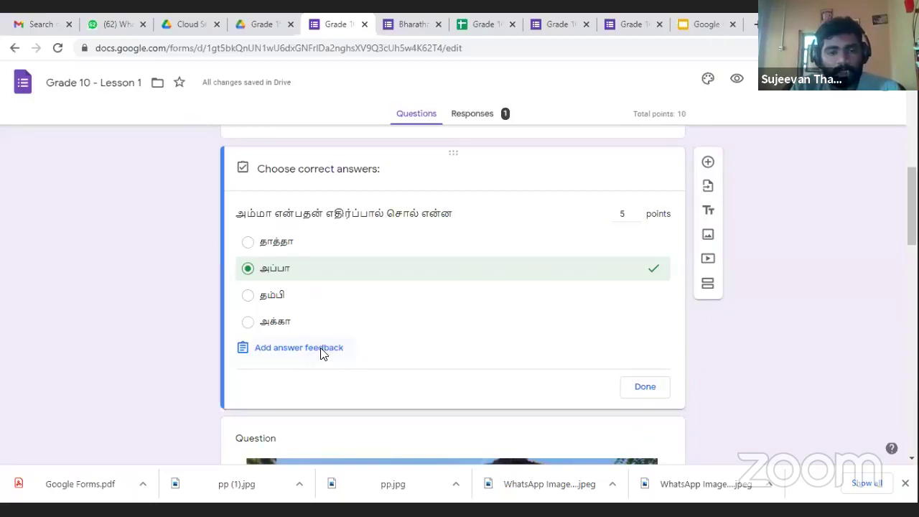
click(321, 351)
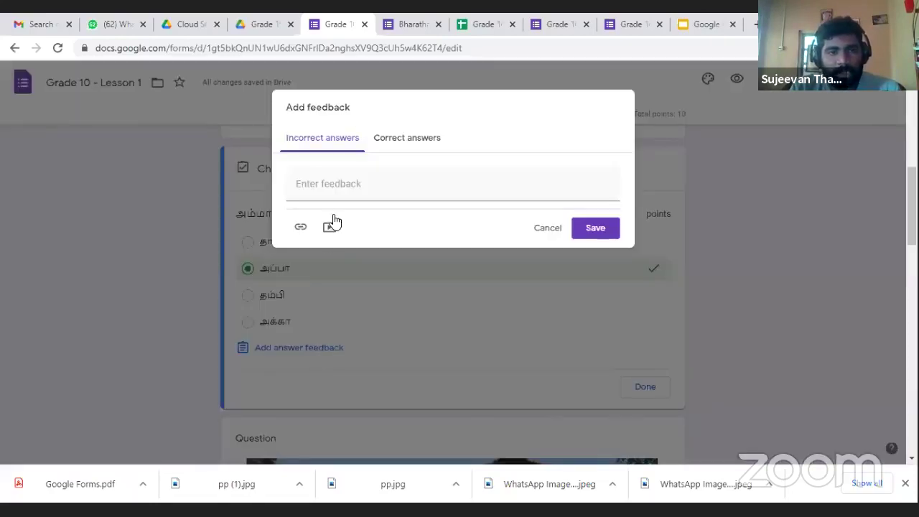
click(332, 181)
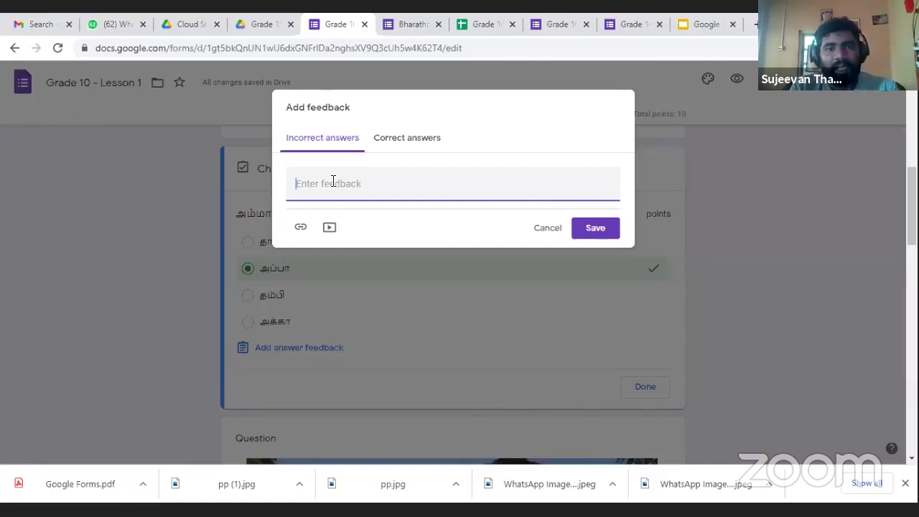
text(அதுதான்)
key(BackSpace)
key(BackSpace)
key(BackSpace)
key(BackSpace)
key(BackSpace)
key(BackSpace)
key(BackSpace)
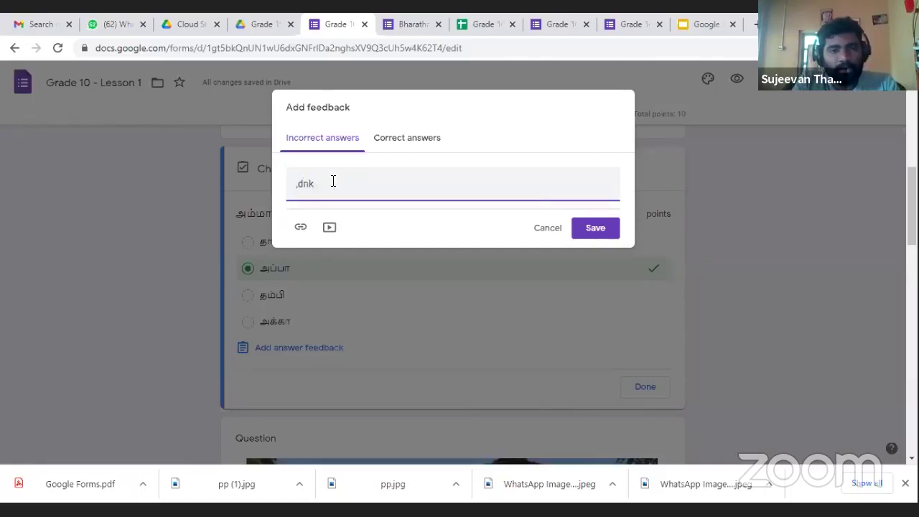
text(feed b)
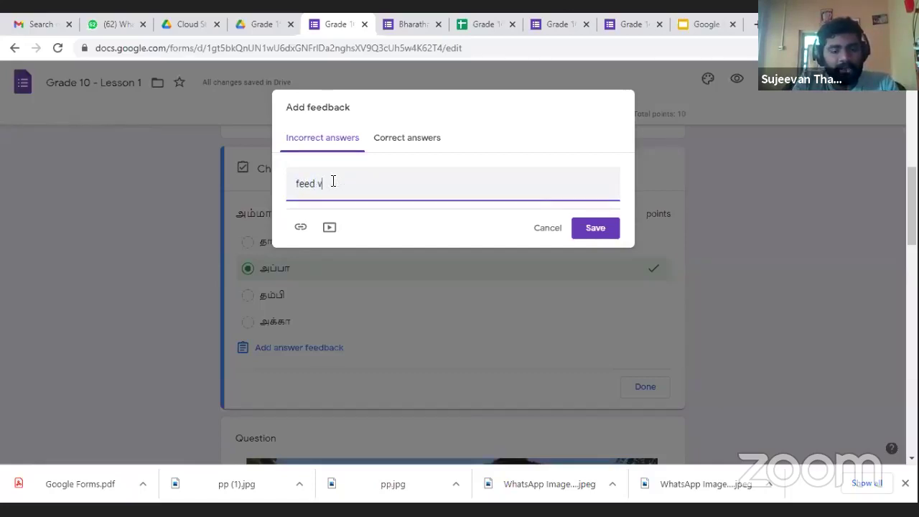
text(ack)
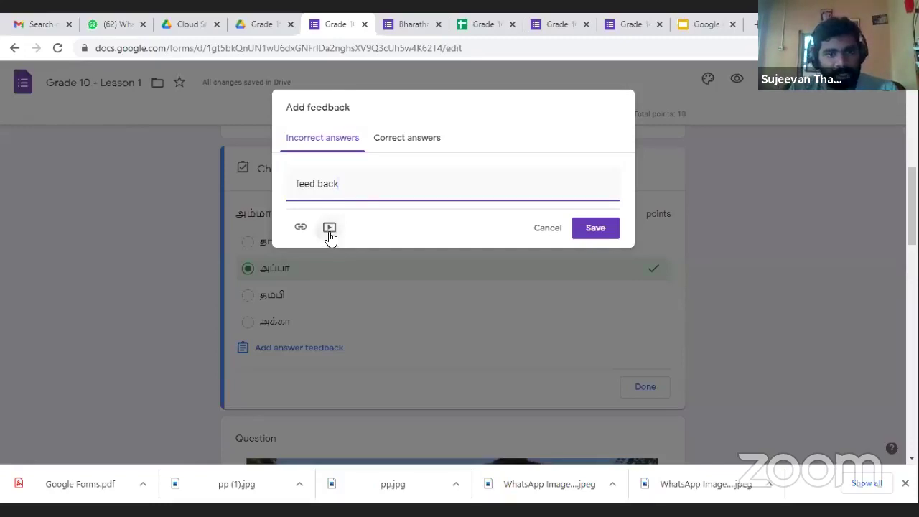
click(330, 230)
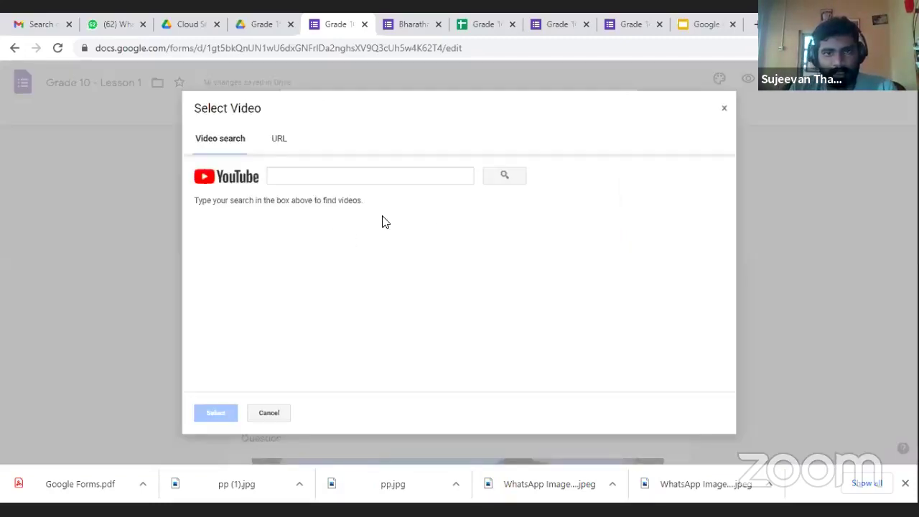
Search YouTube for 'amma' and attach 'Beautiful moments from Amma's USA Yatra 2019' to the feedback.
click(287, 175)
text(amma)
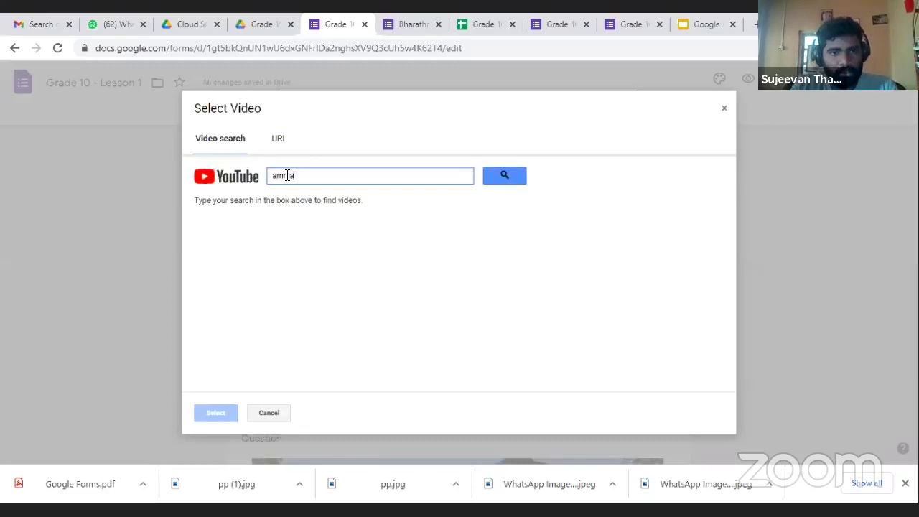
click(508, 176)
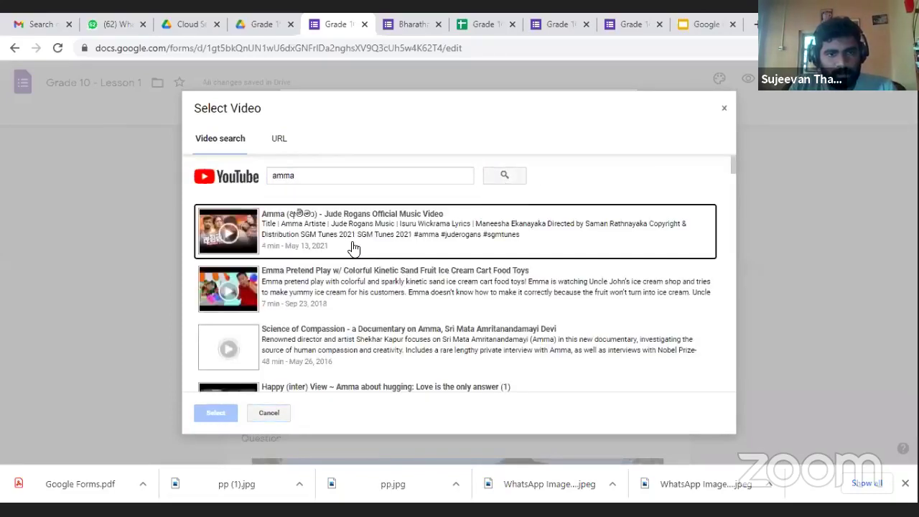
click(350, 249)
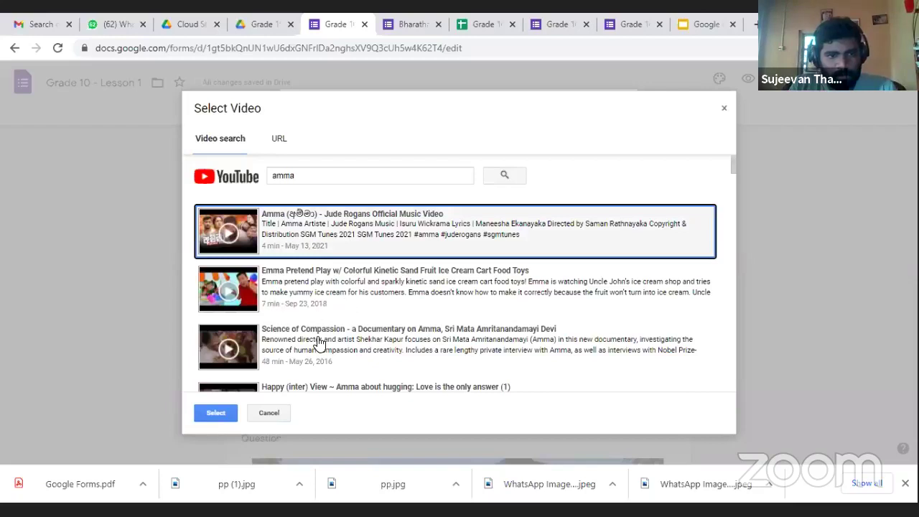
scroll(320, 345, down, 3)
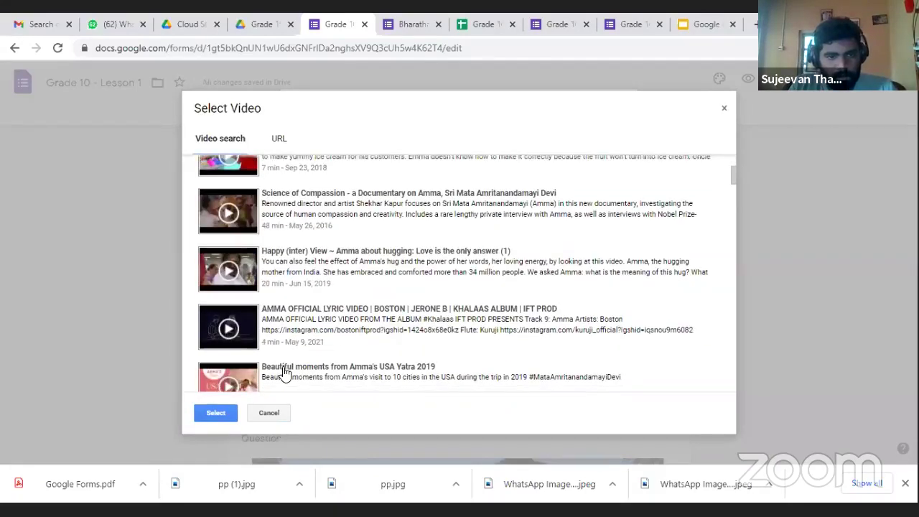
scroll(285, 372, down, 3)
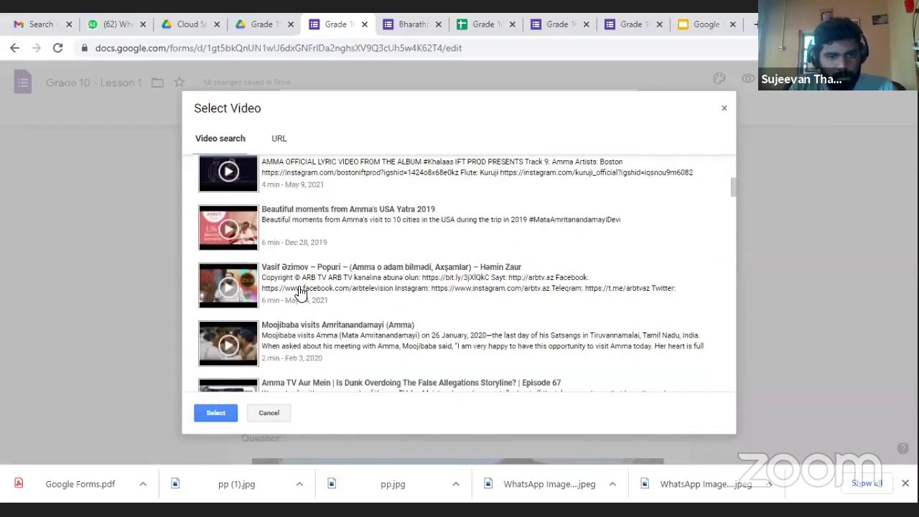
click(294, 224)
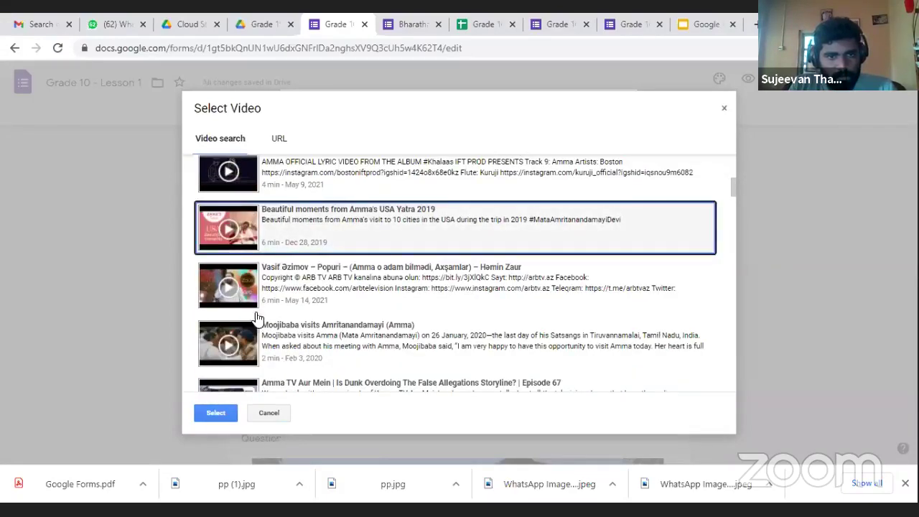
click(212, 413)
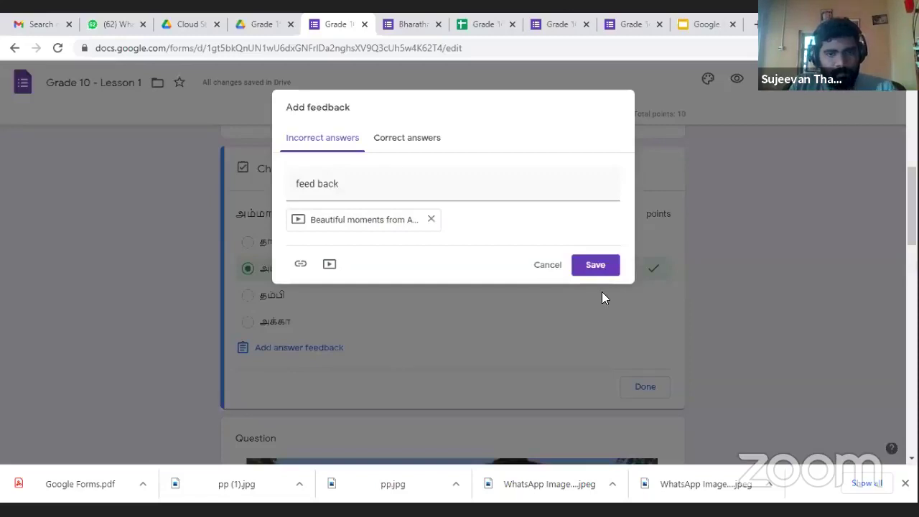
Save the 'feed back' incorrect-answer feedback with its attached video on the 5-point question.
click(588, 267)
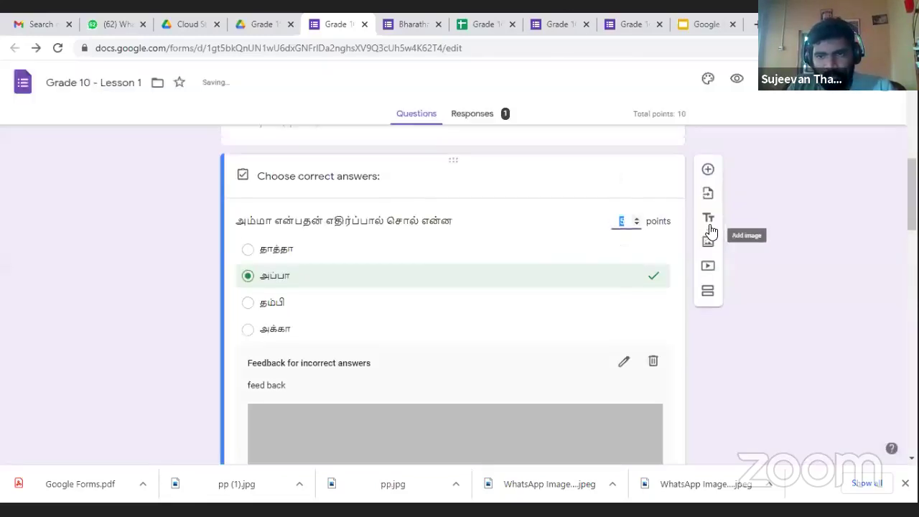
scroll(709, 152, up, 1)
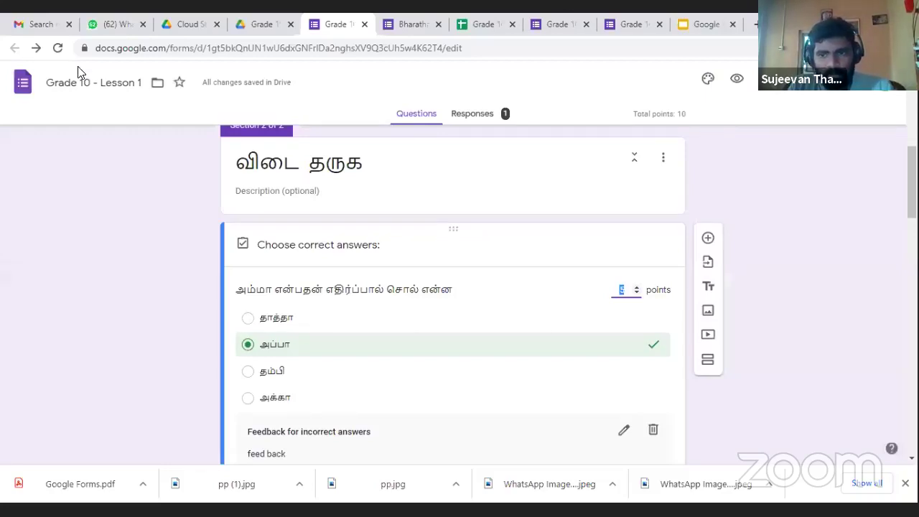
click(619, 122)
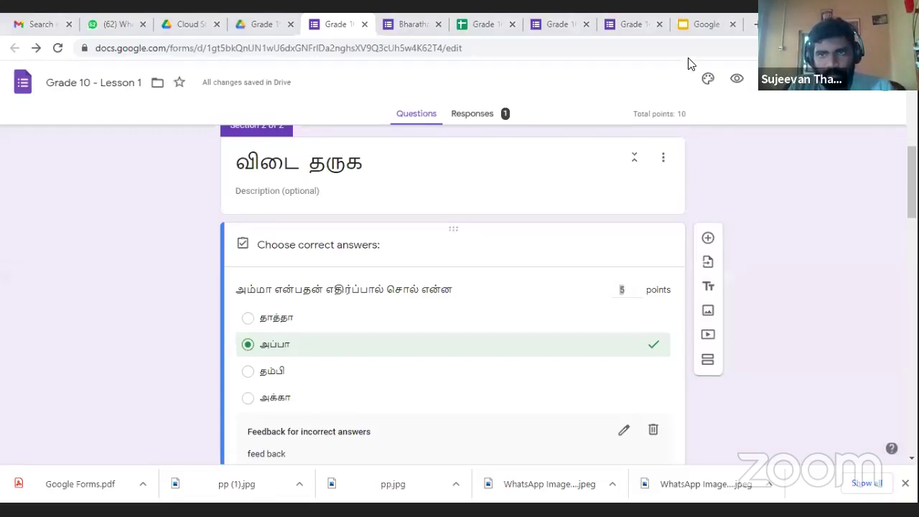
Preview the quiz and submit a test response with a sample name, Division A and answer தாத்தா.
click(737, 81)
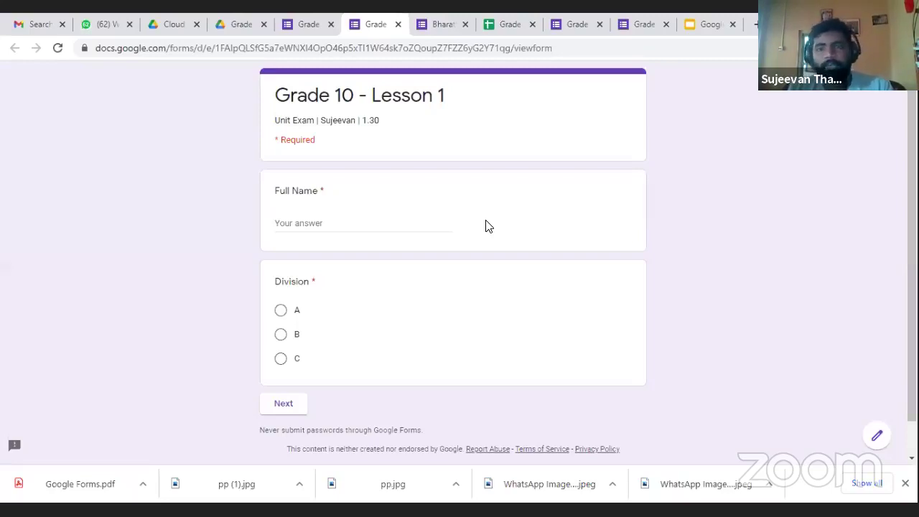
click(331, 222)
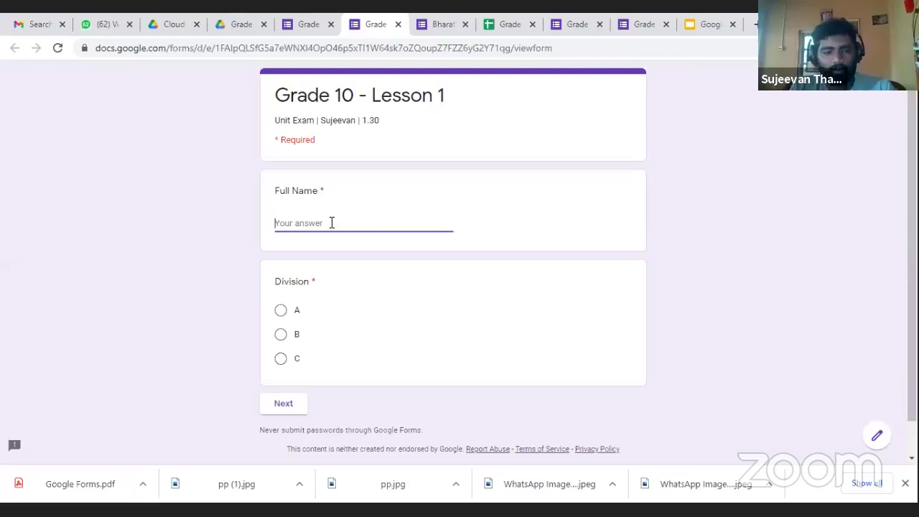
text(Suuee)
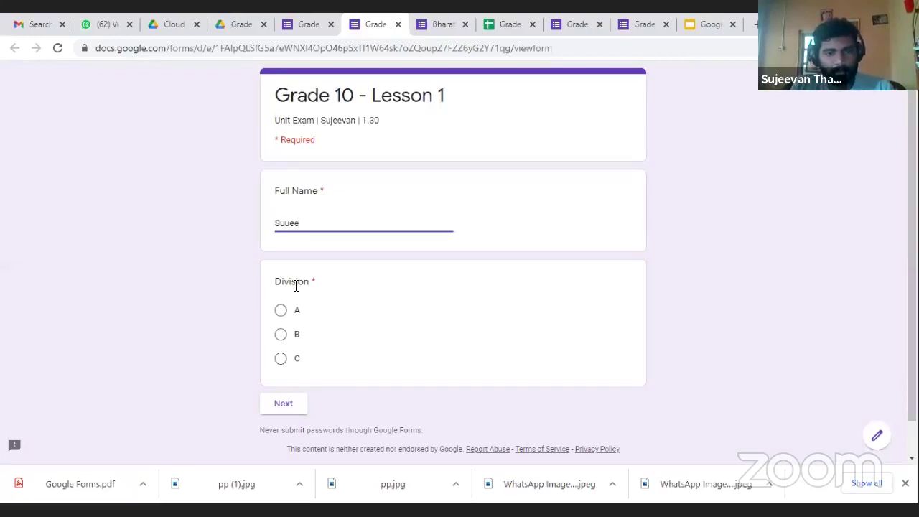
click(281, 311)
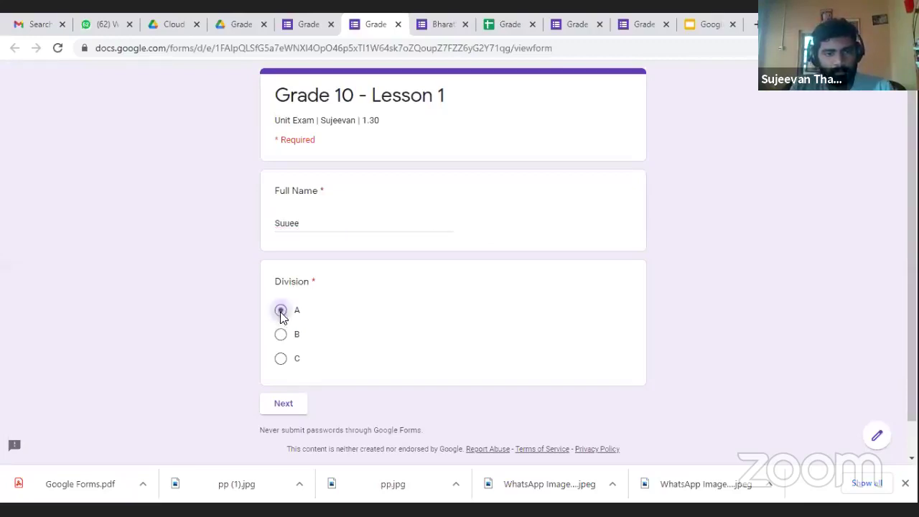
click(285, 404)
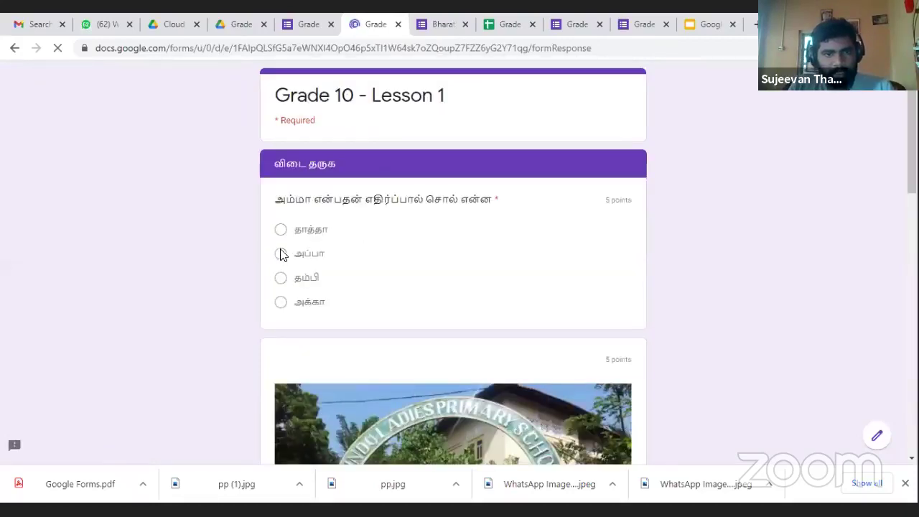
click(280, 231)
scroll(283, 228, down, 7)
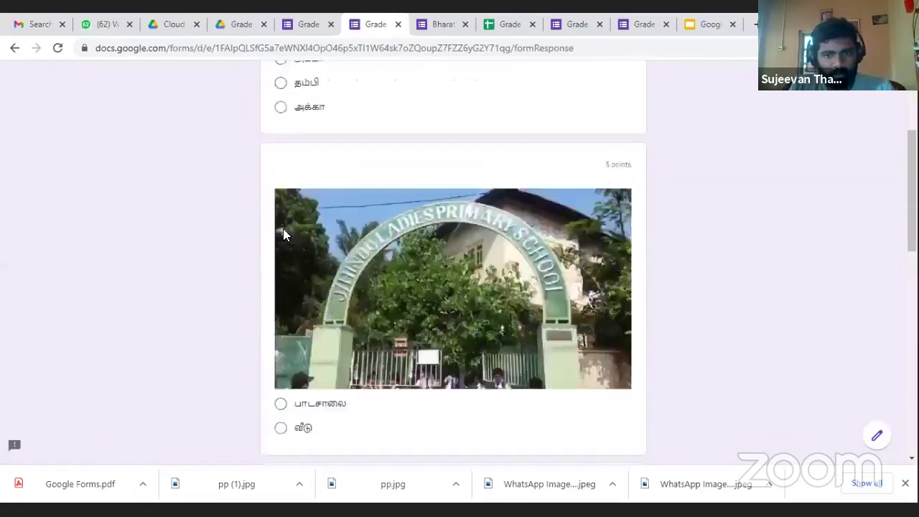
scroll(431, 303, down, 10)
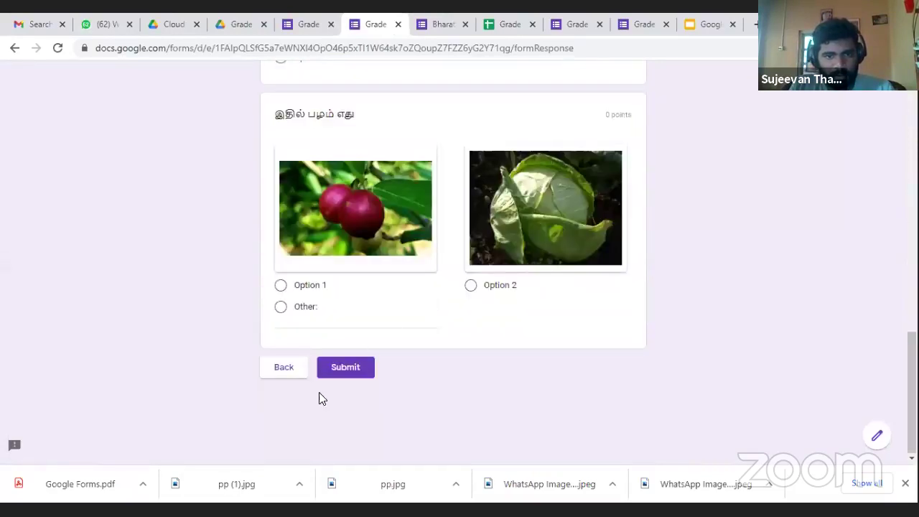
click(357, 372)
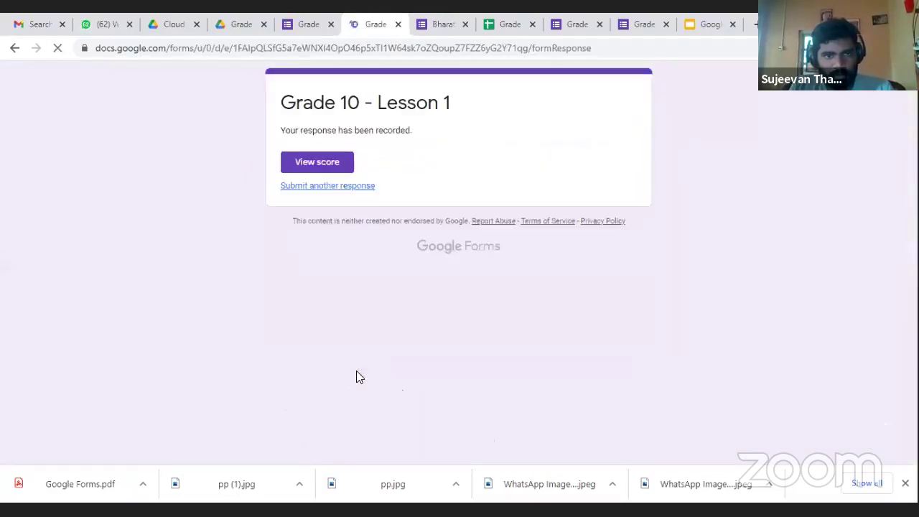
Review the 0/10 score and feedback video, then return to the quiz editor showing 2 responses.
click(329, 172)
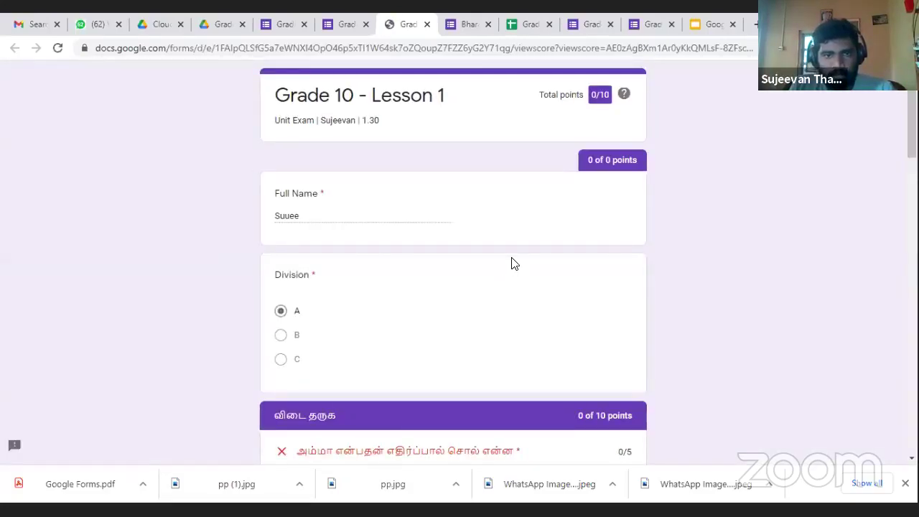
scroll(452, 262, down, 5)
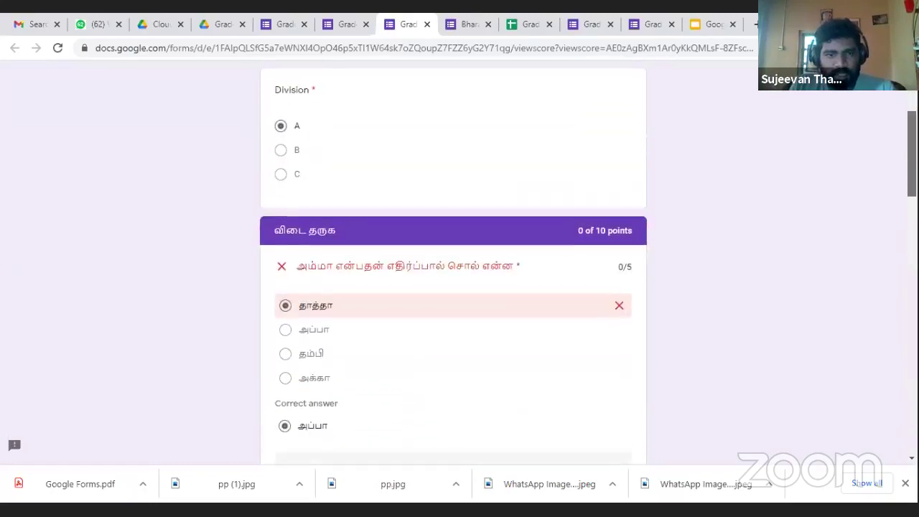
scroll(551, 273, up, 1)
scroll(552, 273, down, 2)
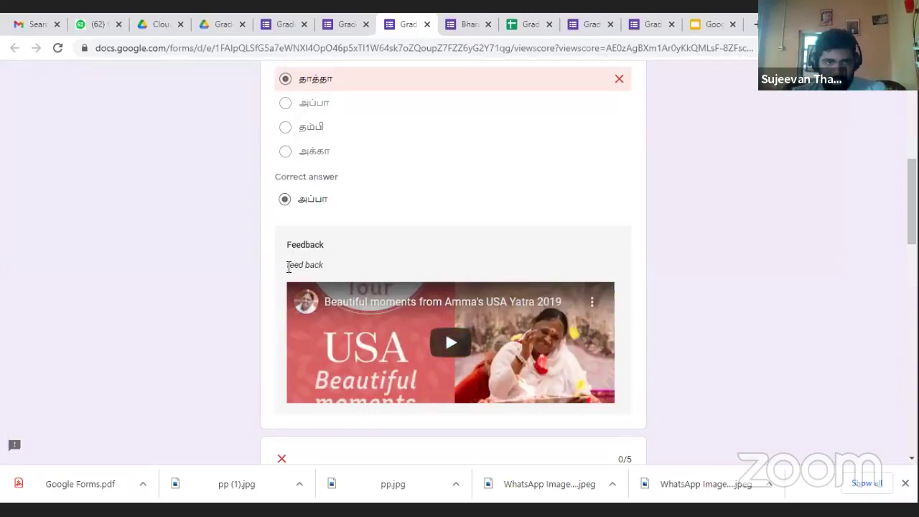
triple_click(342, 265)
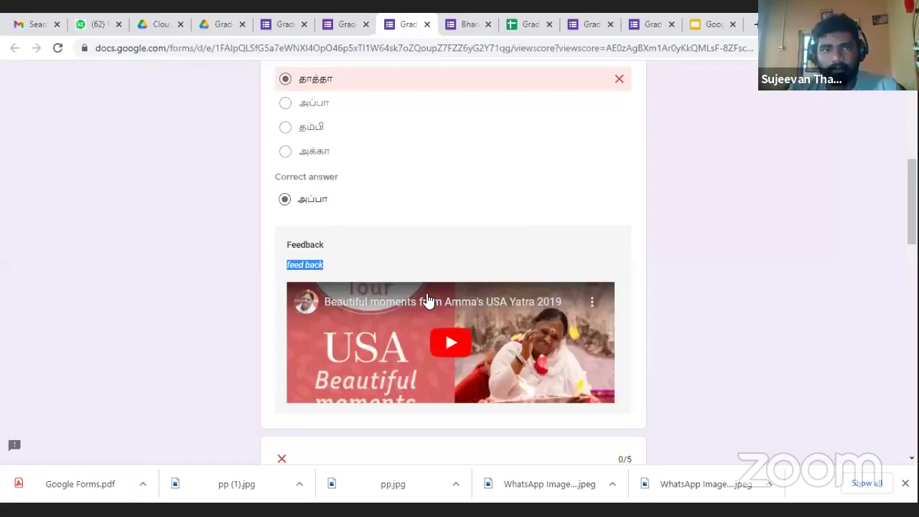
click(340, 26)
click(281, 23)
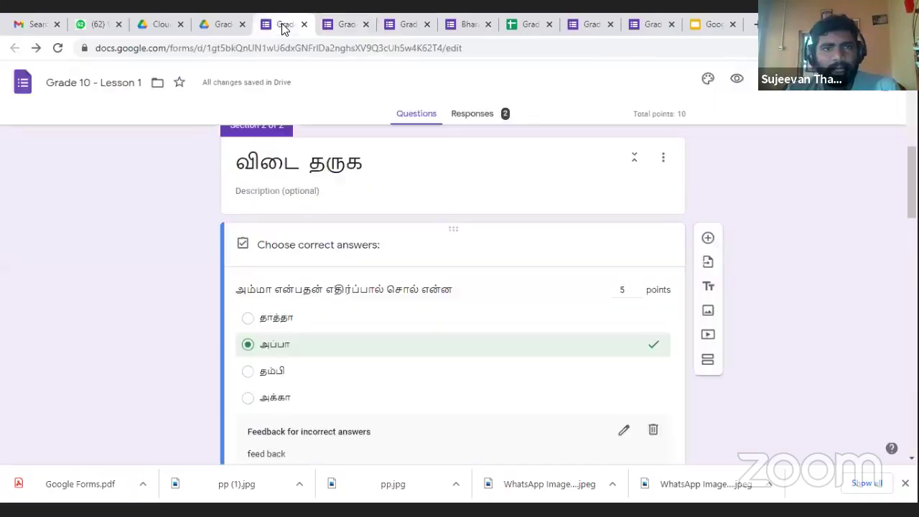
Make தாத்தா the only correct answer on the video-feedback question and enter 2 as its points.
scroll(357, 399, down, 1)
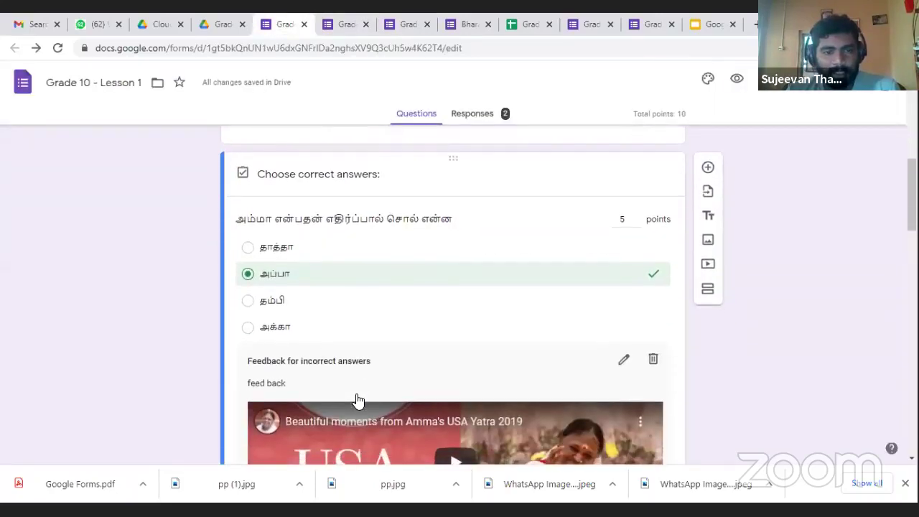
scroll(357, 400, down, 3)
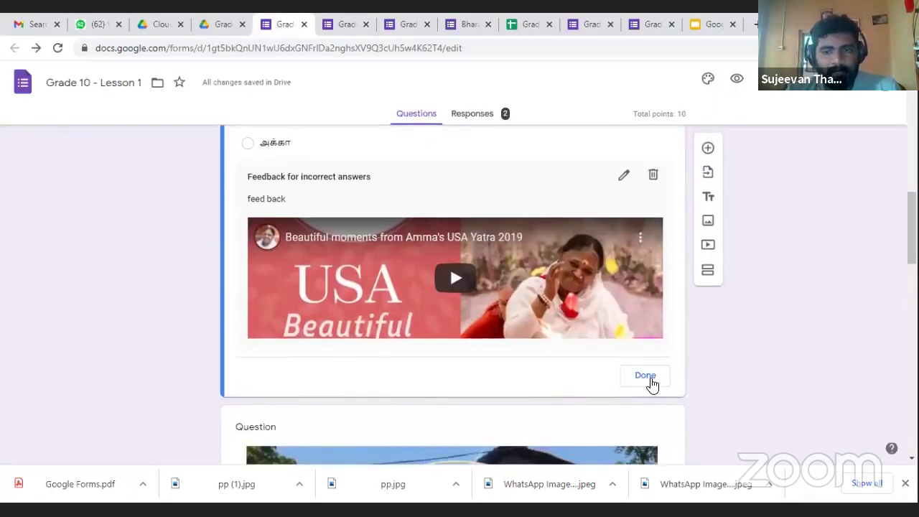
click(649, 382)
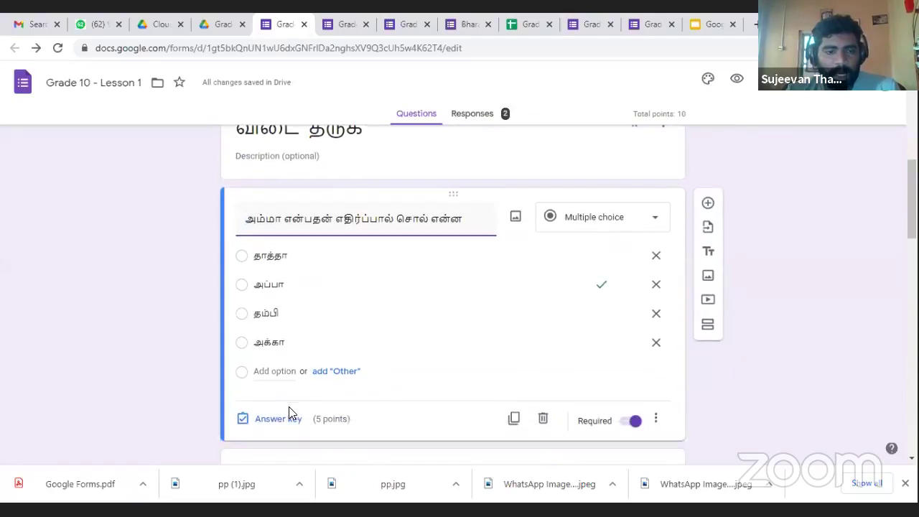
click(279, 419)
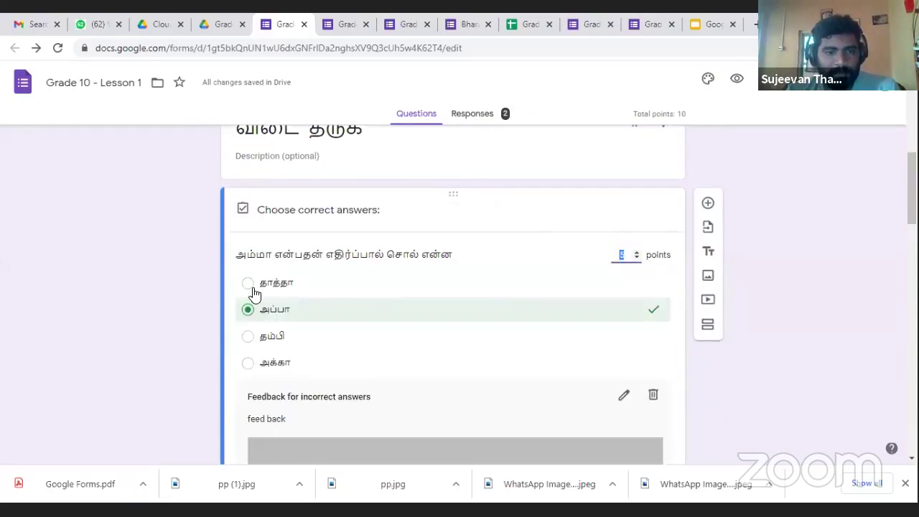
click(249, 287)
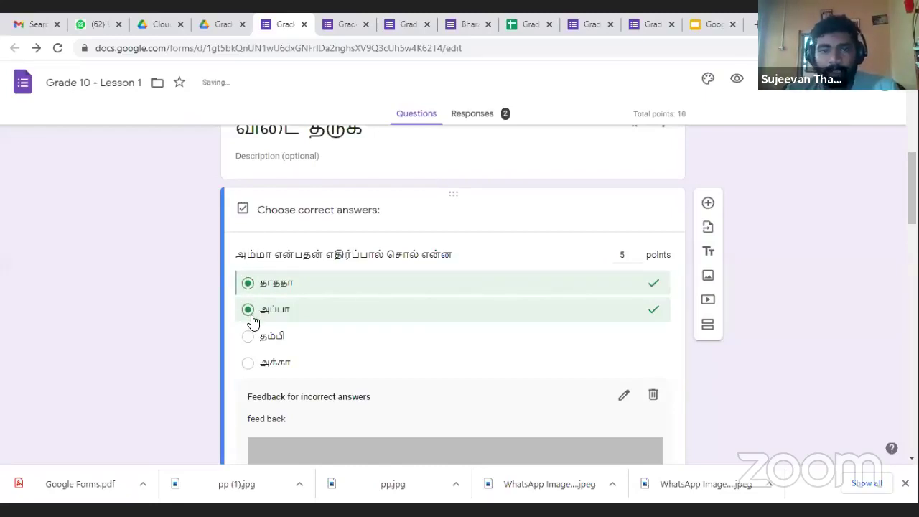
click(249, 313)
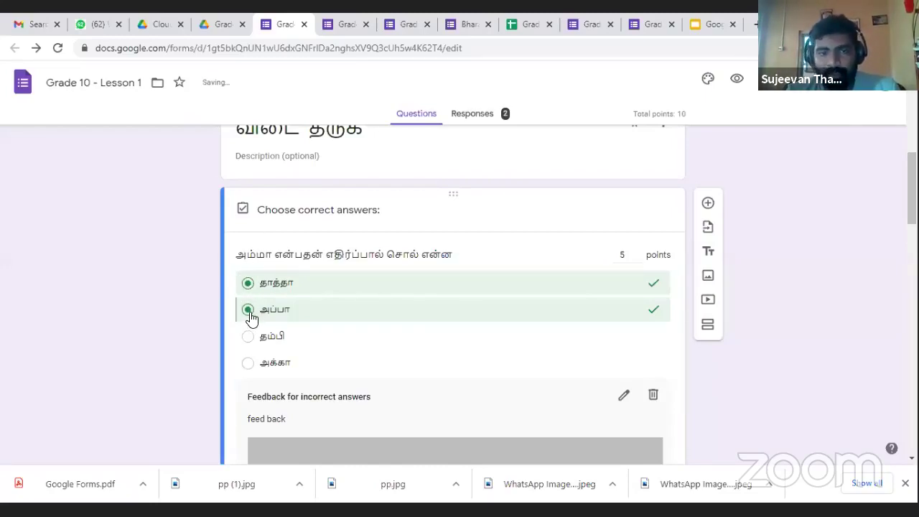
double_click(619, 254)
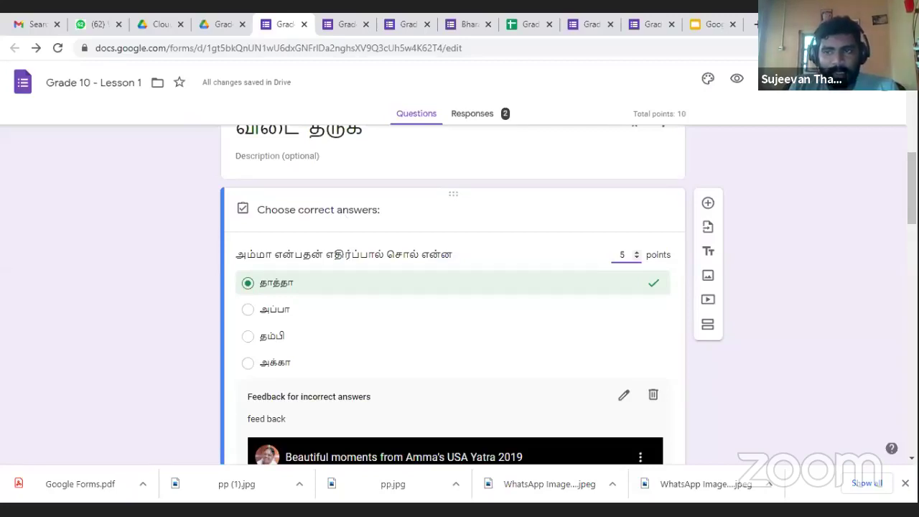
text(2)
Scroll back to the blank untitled question above the fruit-picture question.
scroll(452, 287, down, 2)
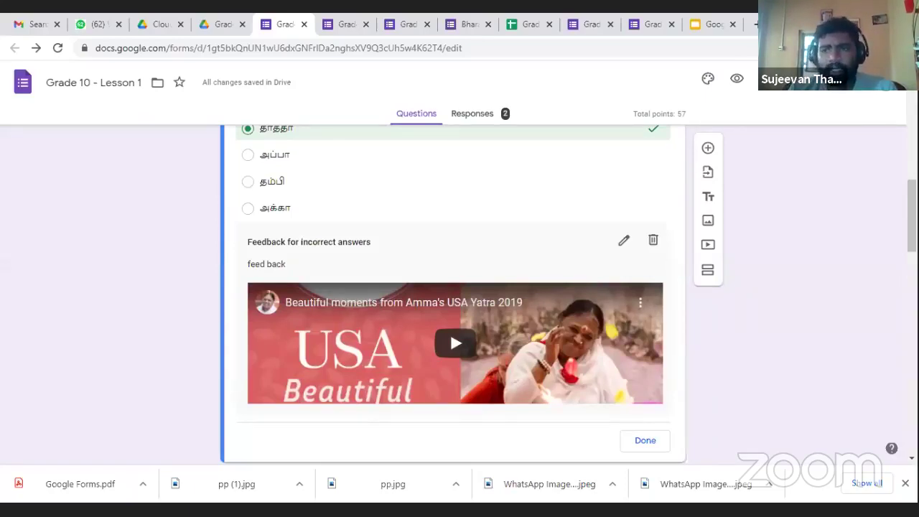
drag(911, 215, 911, 416)
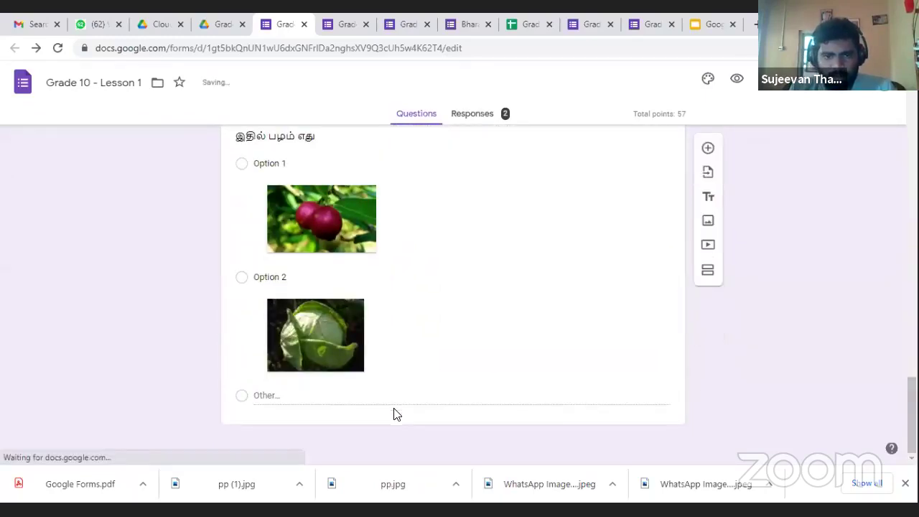
scroll(693, 115, up, 1)
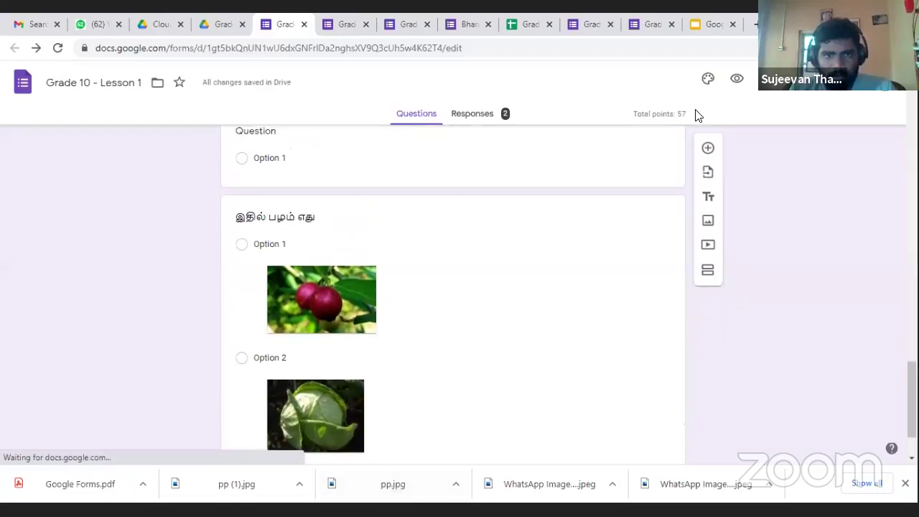
scroll(631, 239, up, 2)
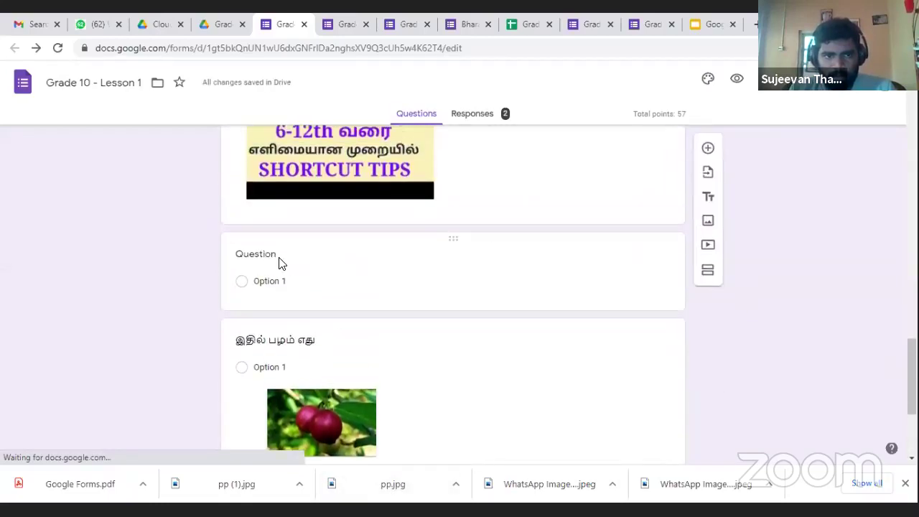
Title the blank question '4 + 5' and make it a Short answer question.
click(280, 262)
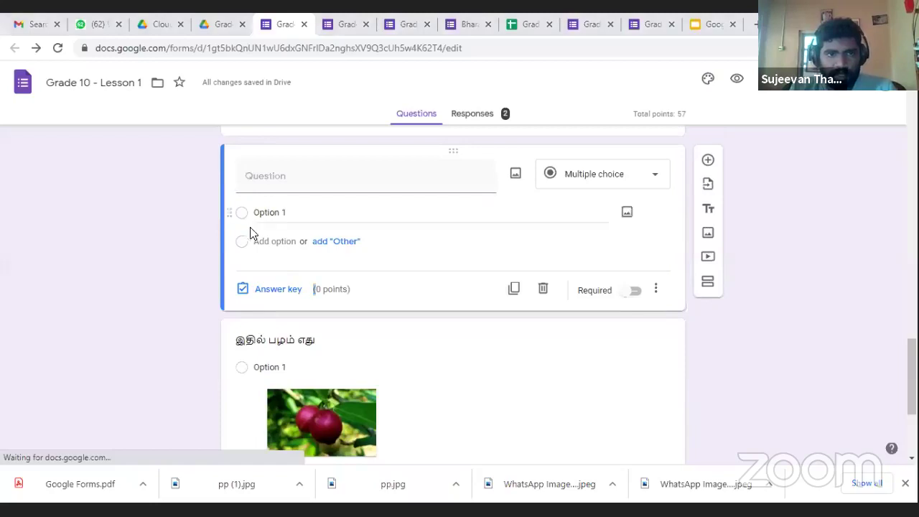
click(256, 175)
text(4 )
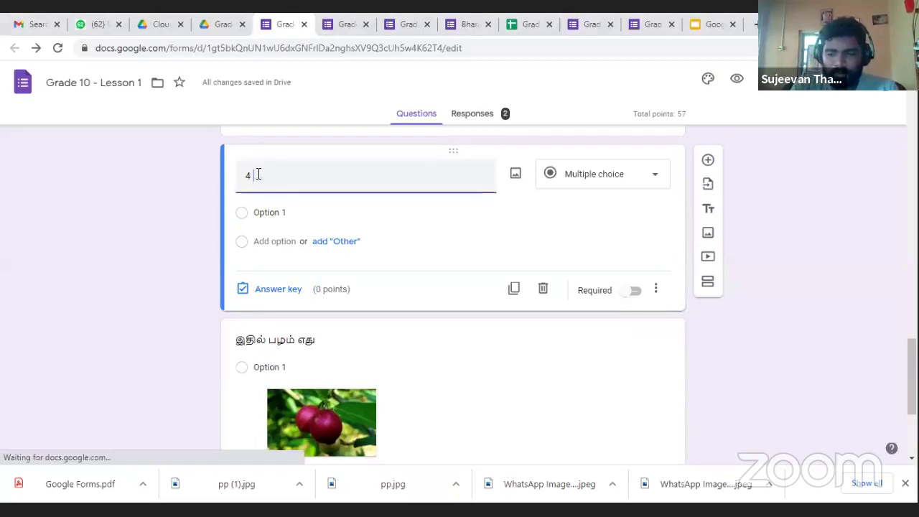
text(+ 5)
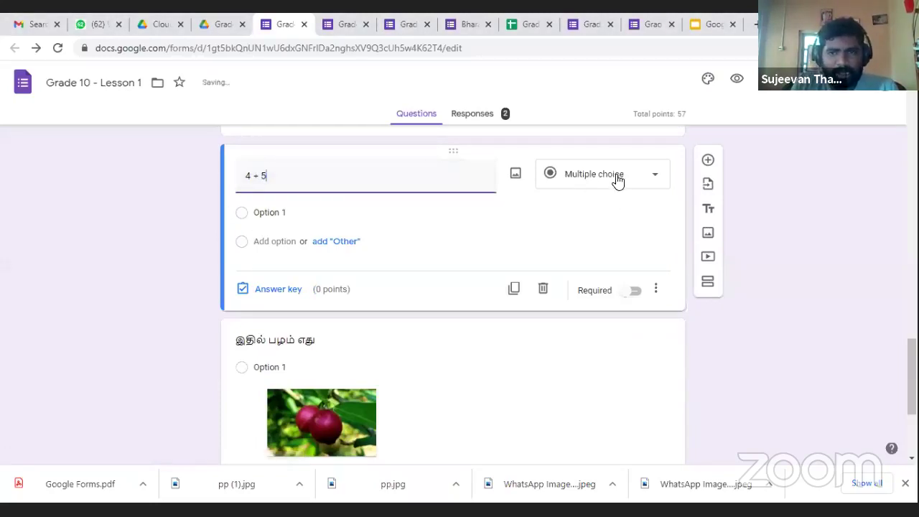
click(616, 180)
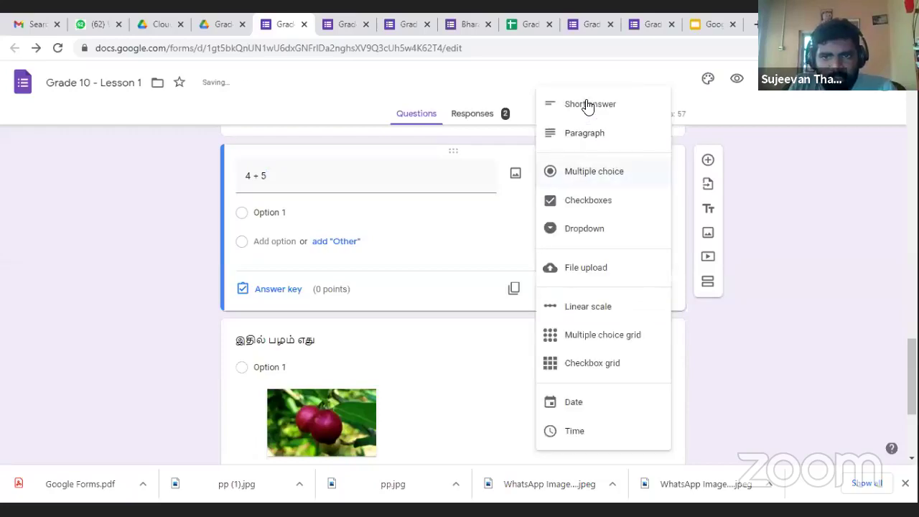
click(587, 106)
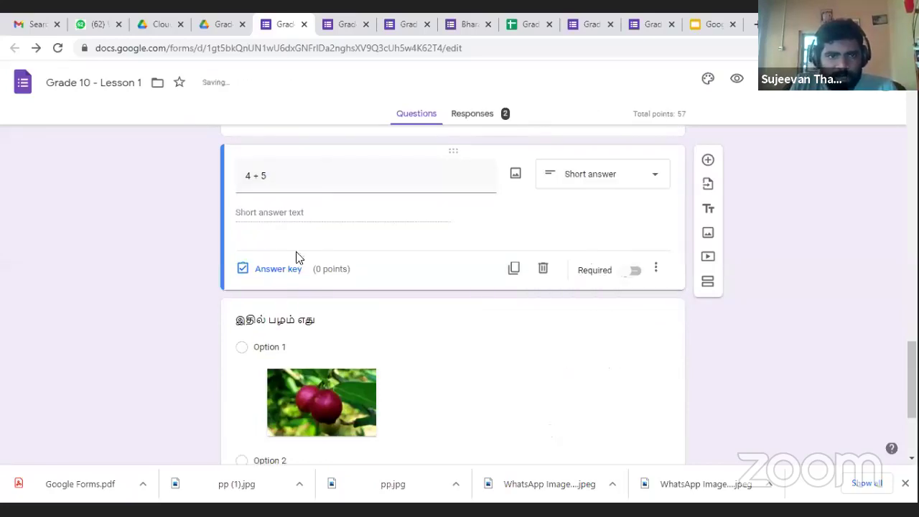
Set its answer key to accept only 9, worth 2 points.
click(280, 272)
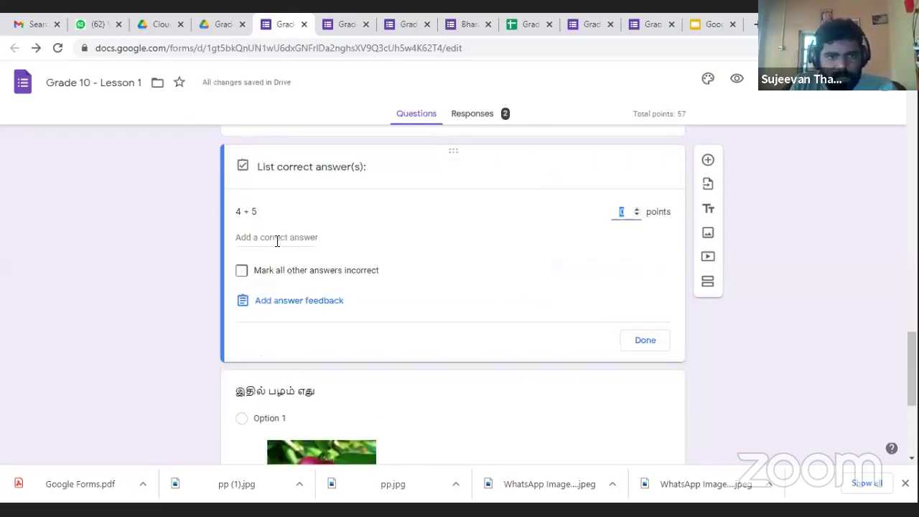
click(277, 237)
text(9)
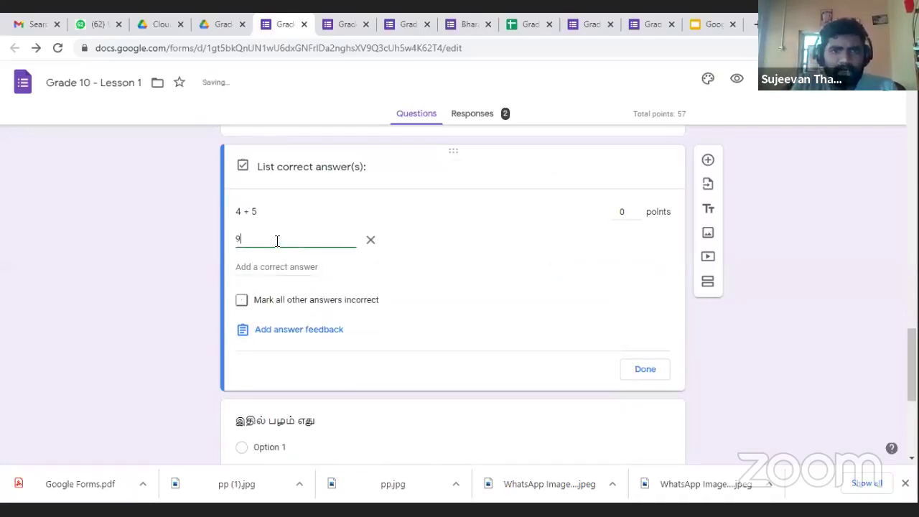
click(263, 266)
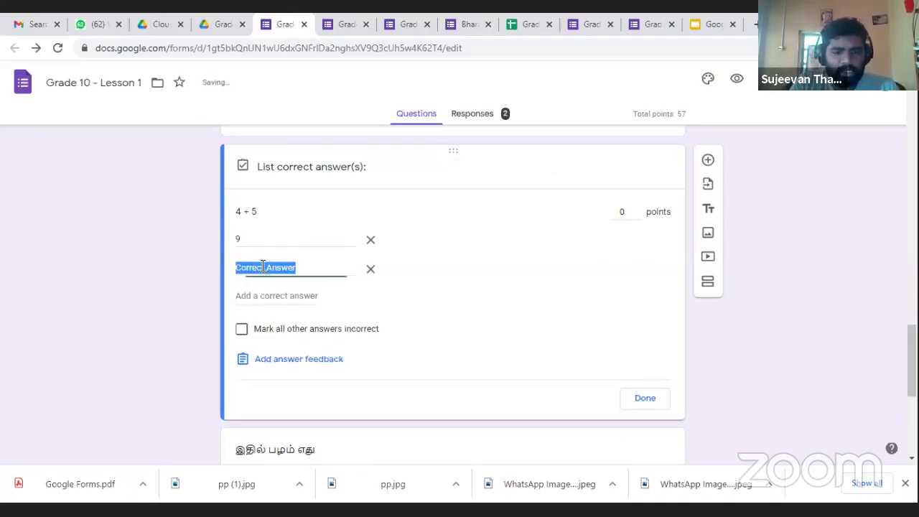
text(non)
key(BackSpace)
key(BackSpace)
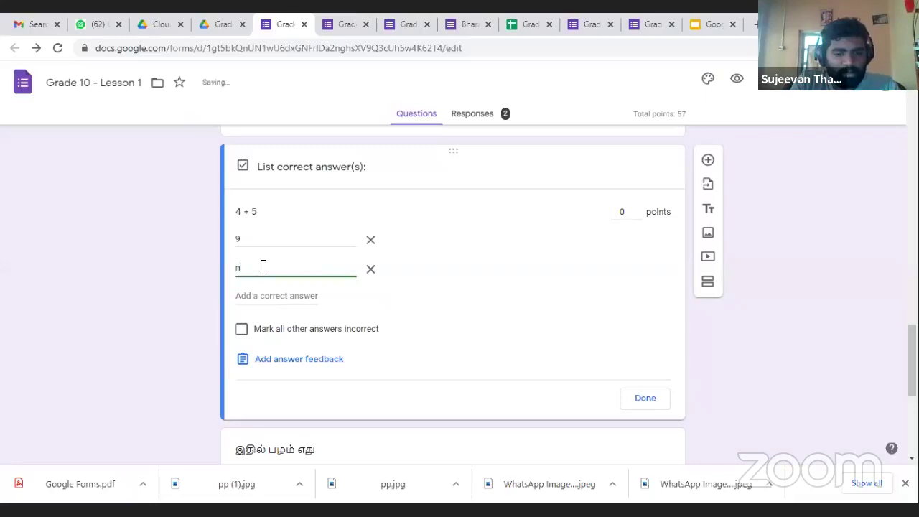
text(ine)
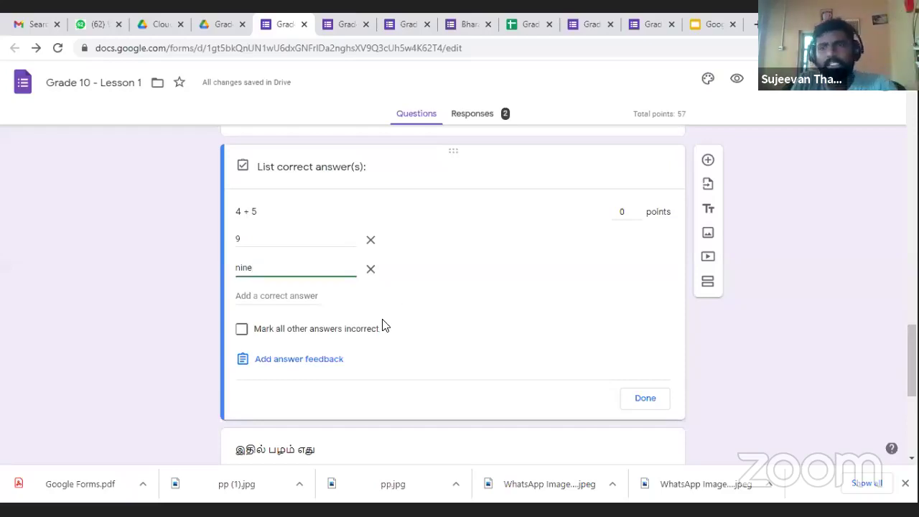
click(372, 269)
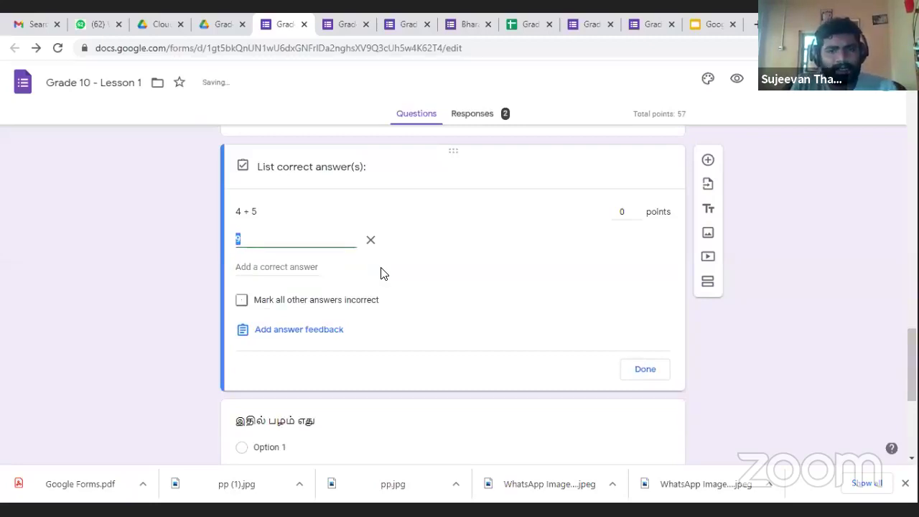
click(621, 211)
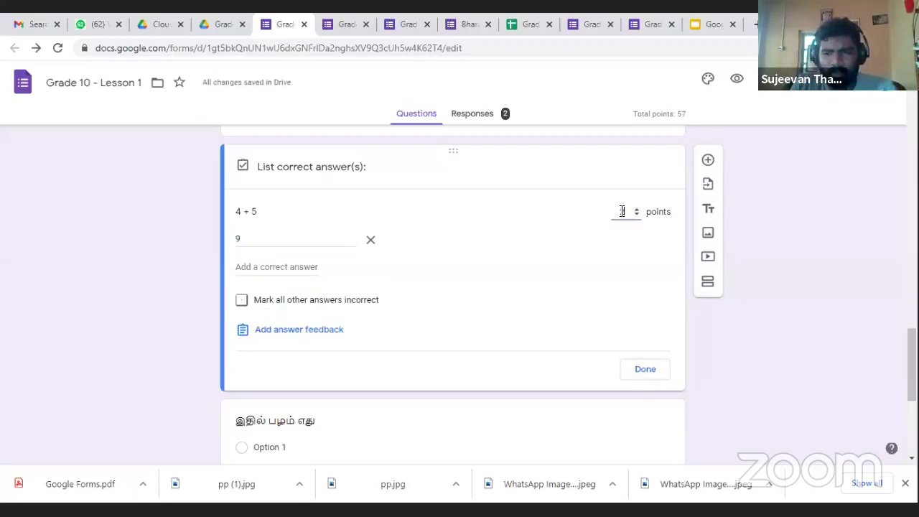
text(2)
click(636, 379)
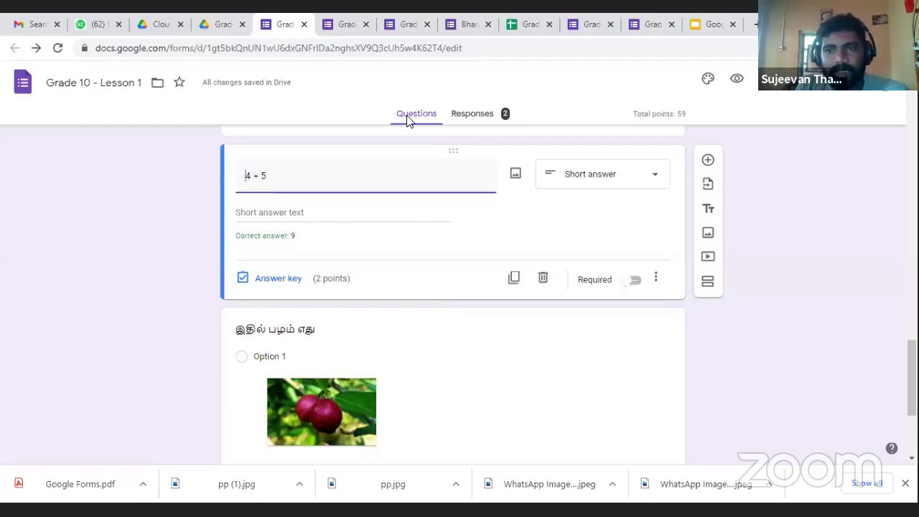
click(249, 301)
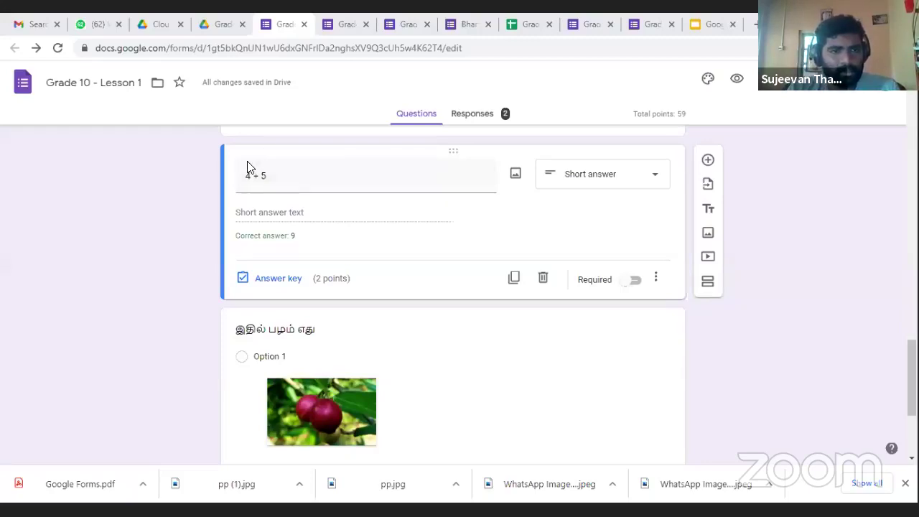
Add question 'i................. going to school' with options am and we, keyed to am.
click(708, 161)
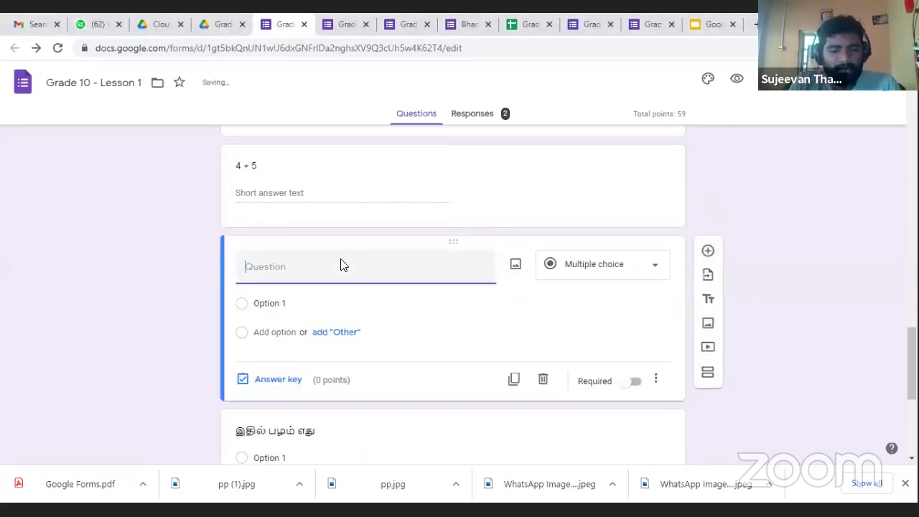
text(i.)
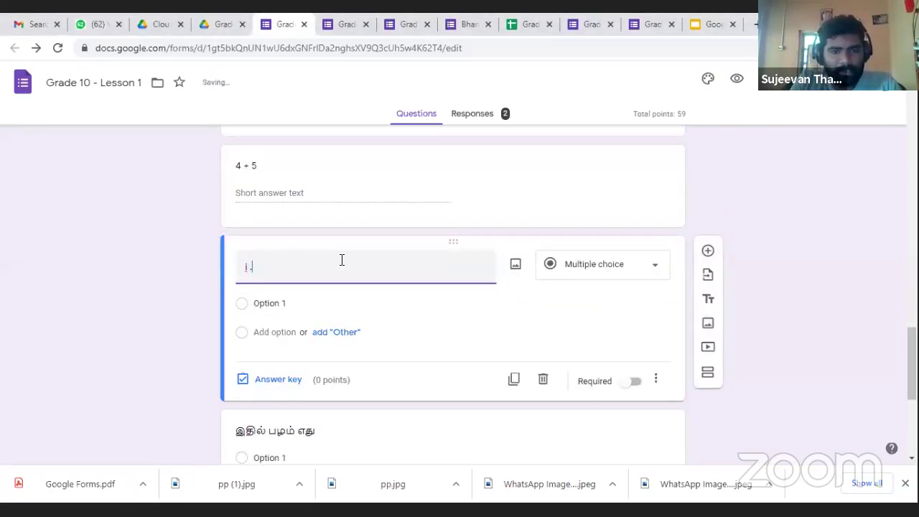
text(................)
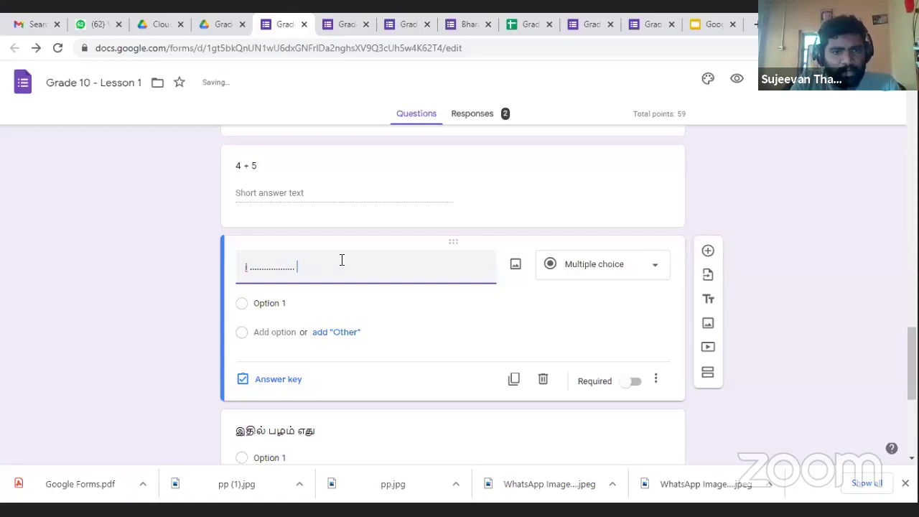
text( goin)
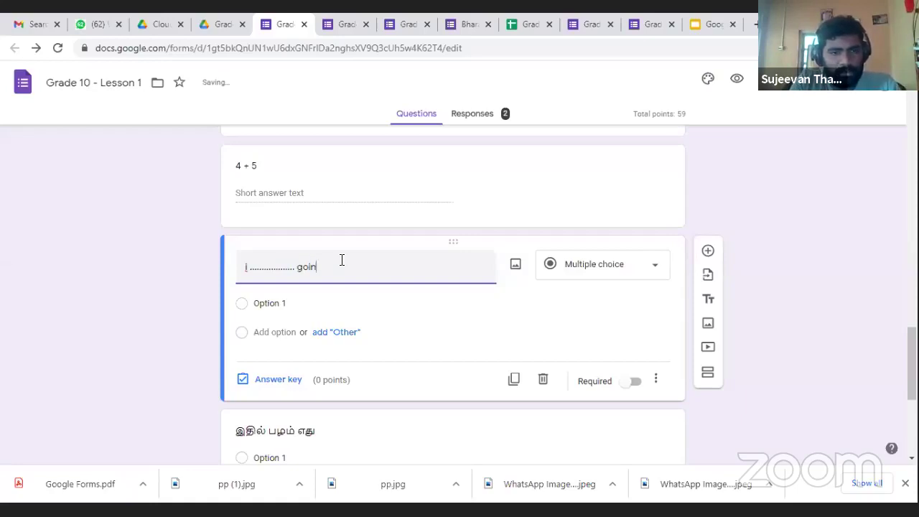
text(g to school)
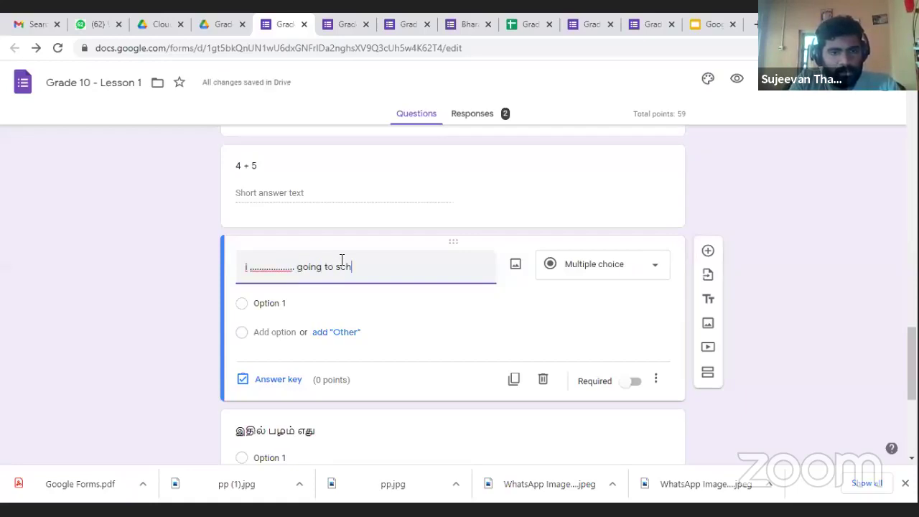
click(281, 305)
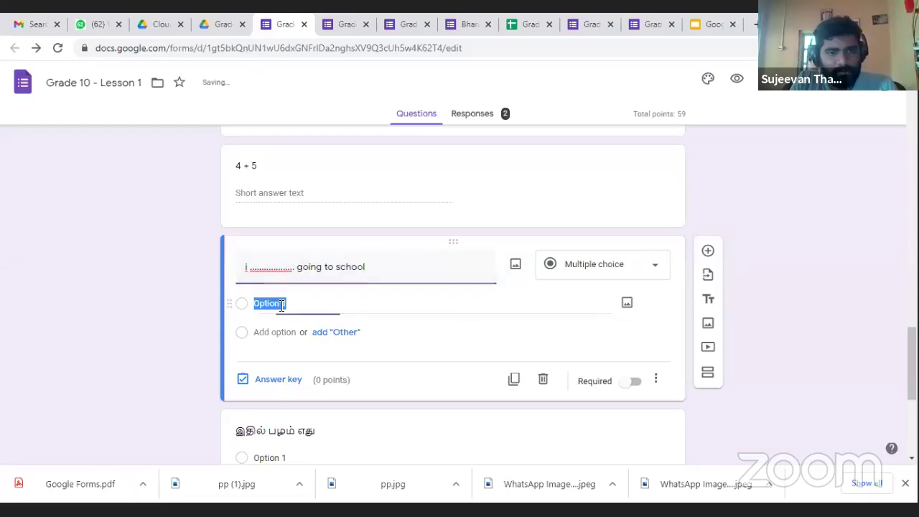
text(am)
key(Return)
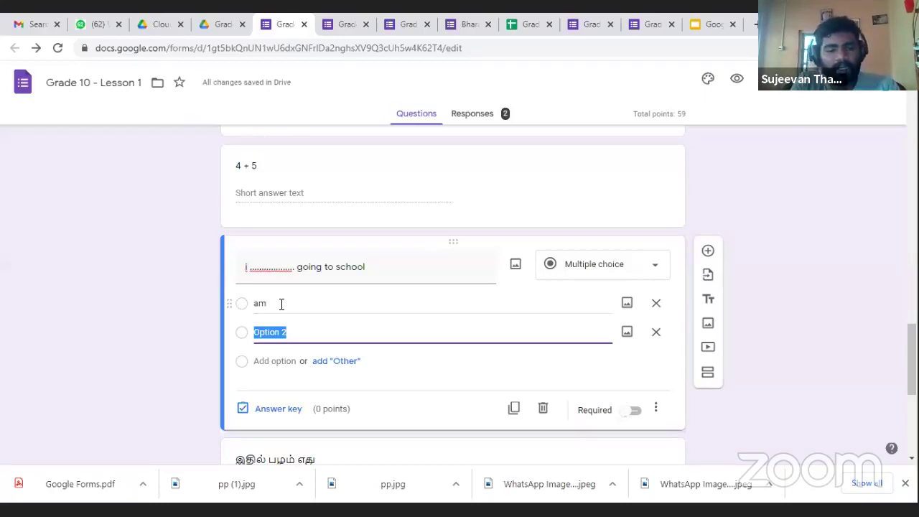
text(we)
click(277, 409)
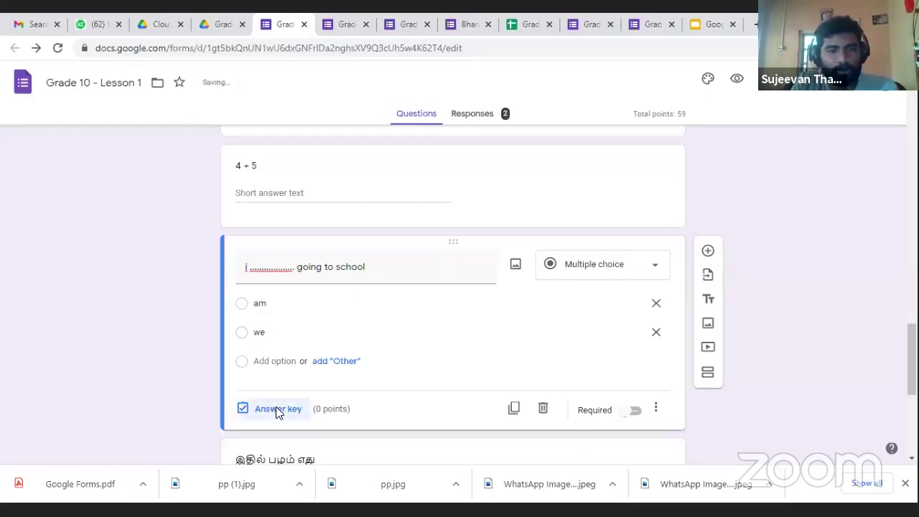
click(248, 332)
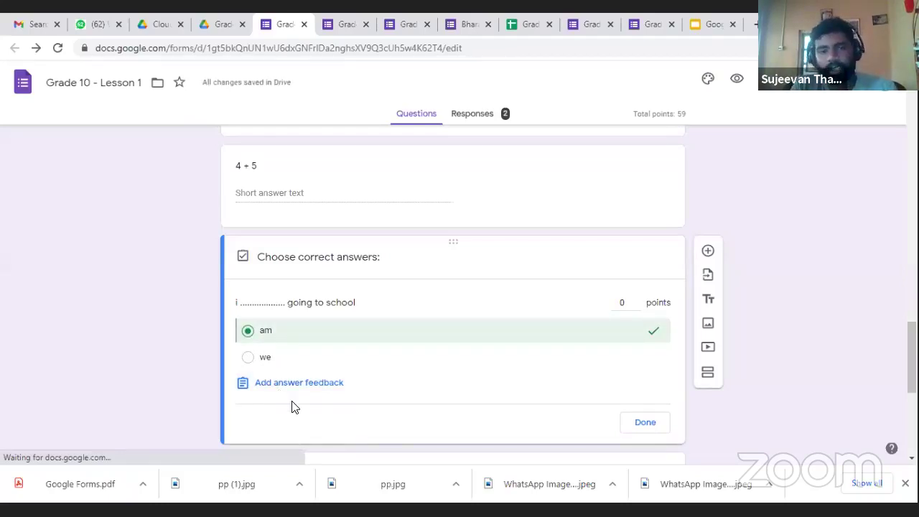
click(291, 383)
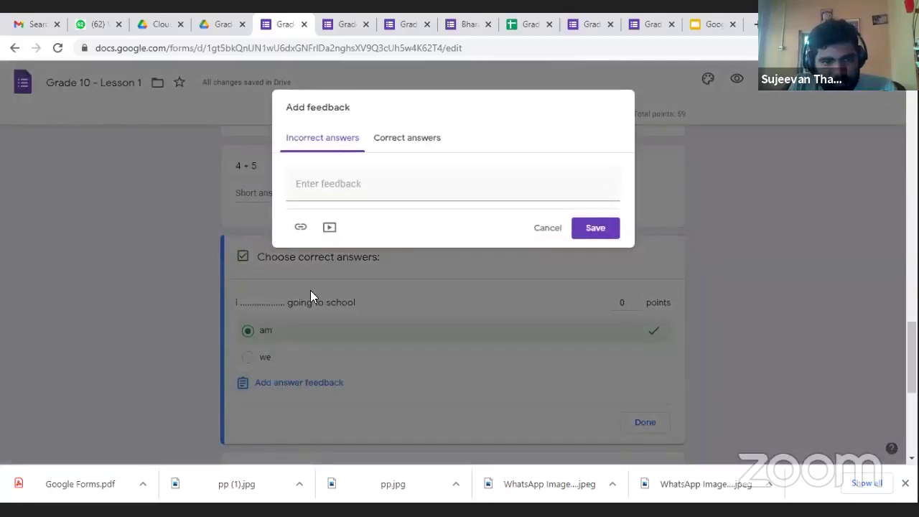
click(300, 229)
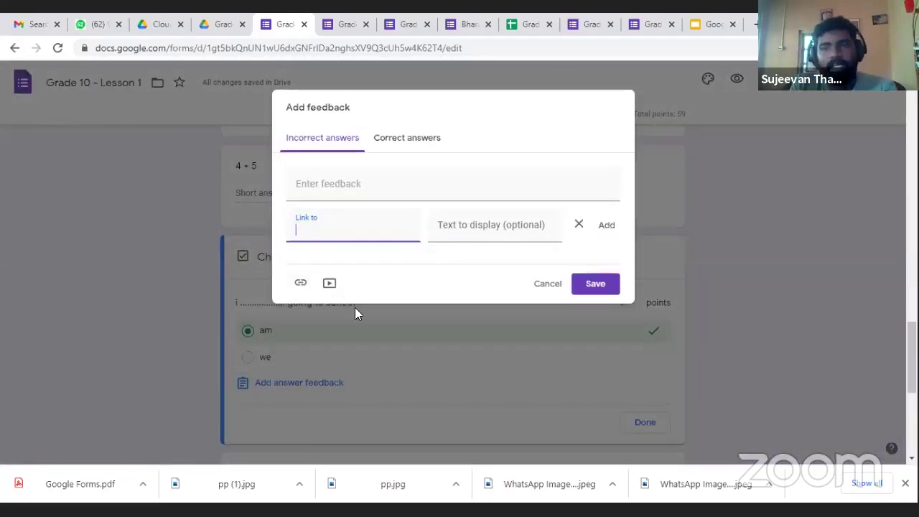
click(544, 284)
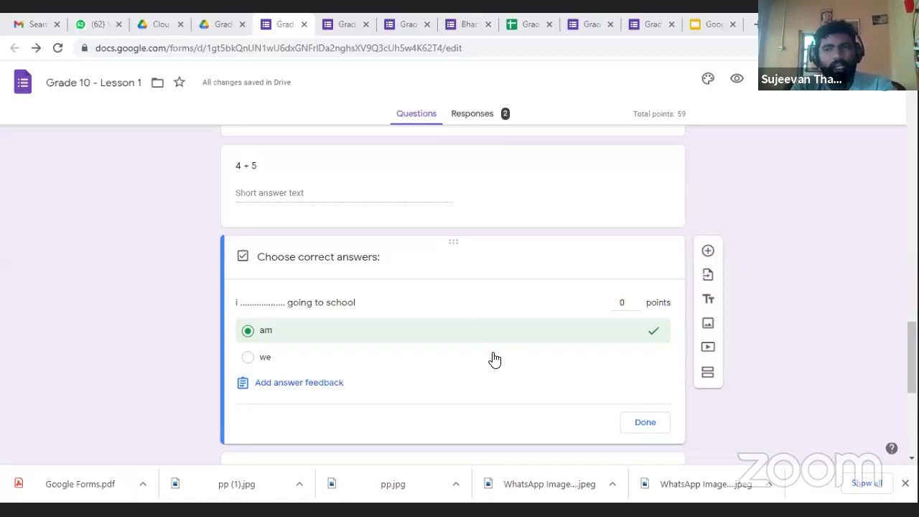
click(312, 383)
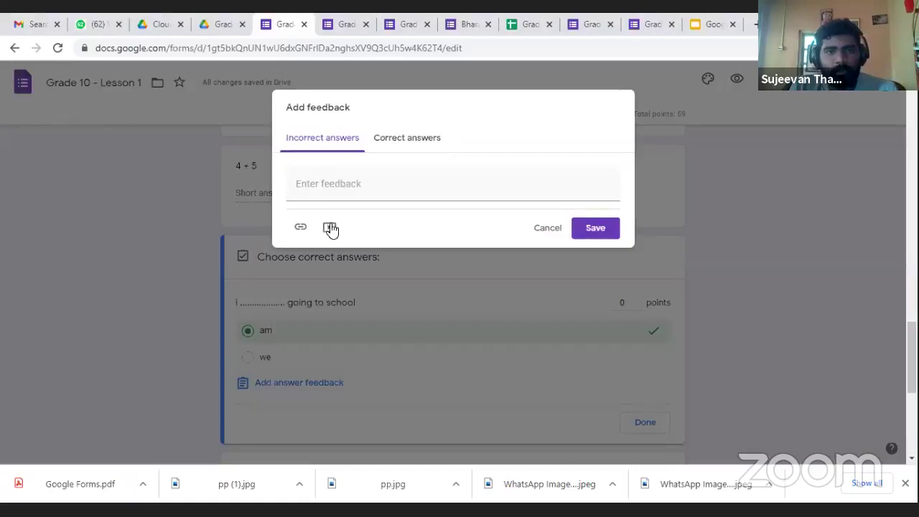
click(539, 231)
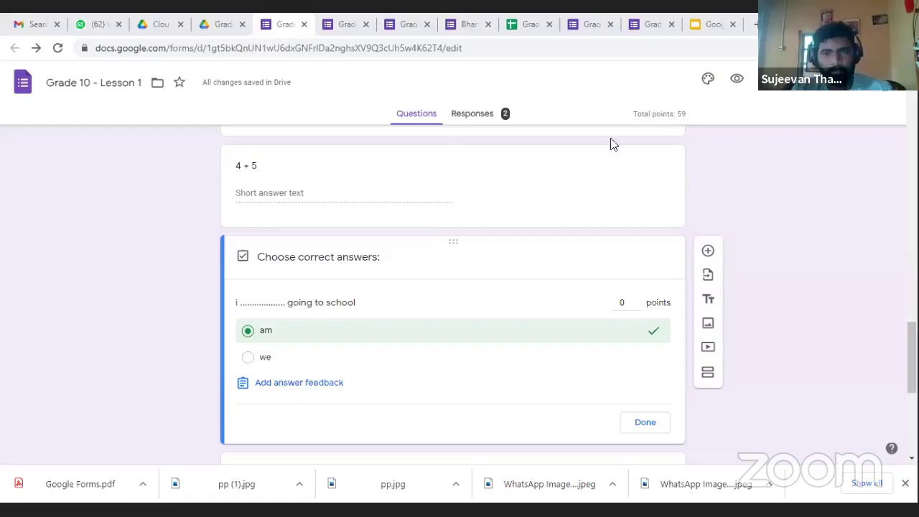
scroll(452, 301, down, 5)
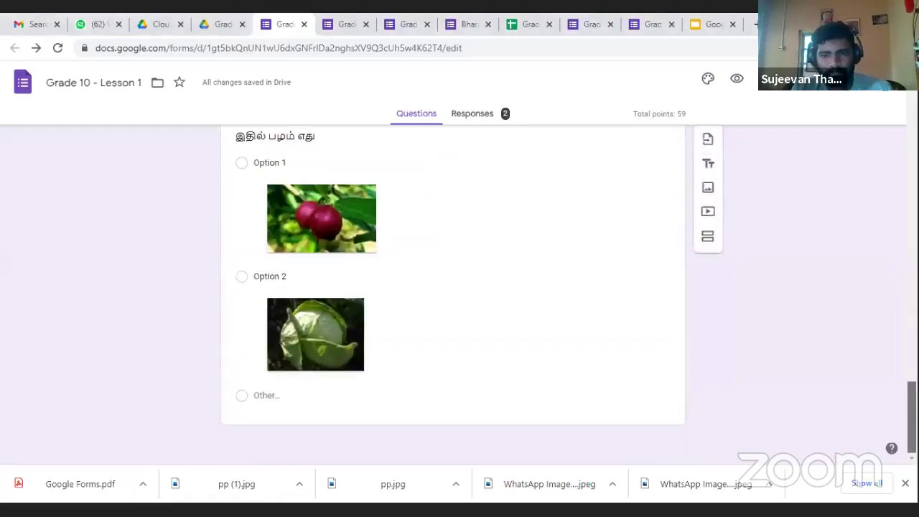
scroll(452, 302, up, 15)
scroll(720, 353, up, 15)
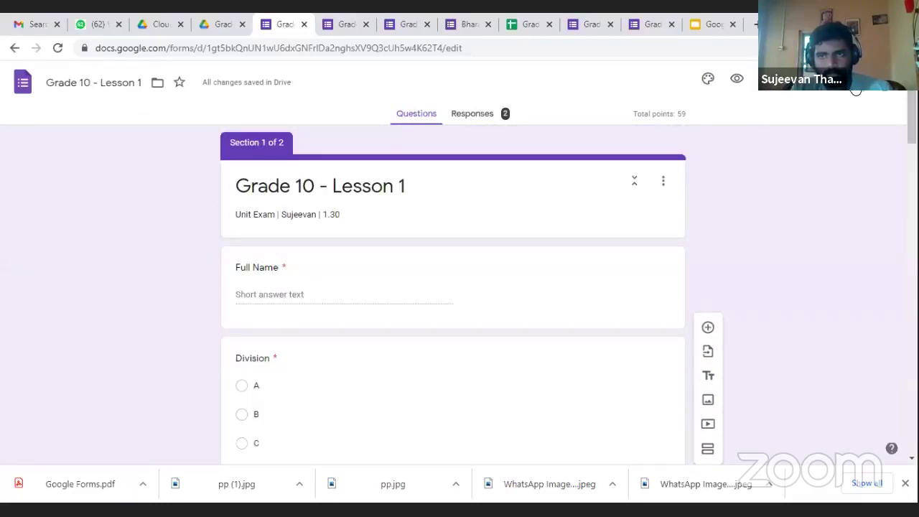
click(889, 79)
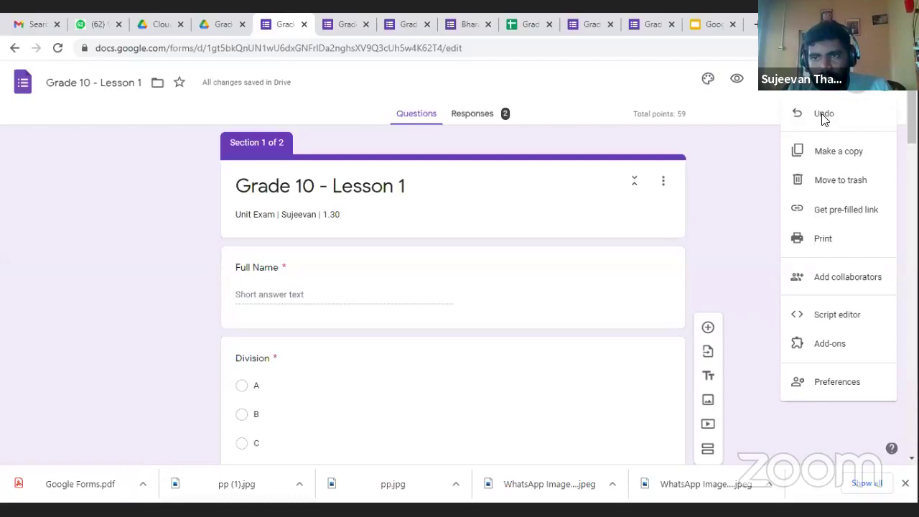
click(764, 95)
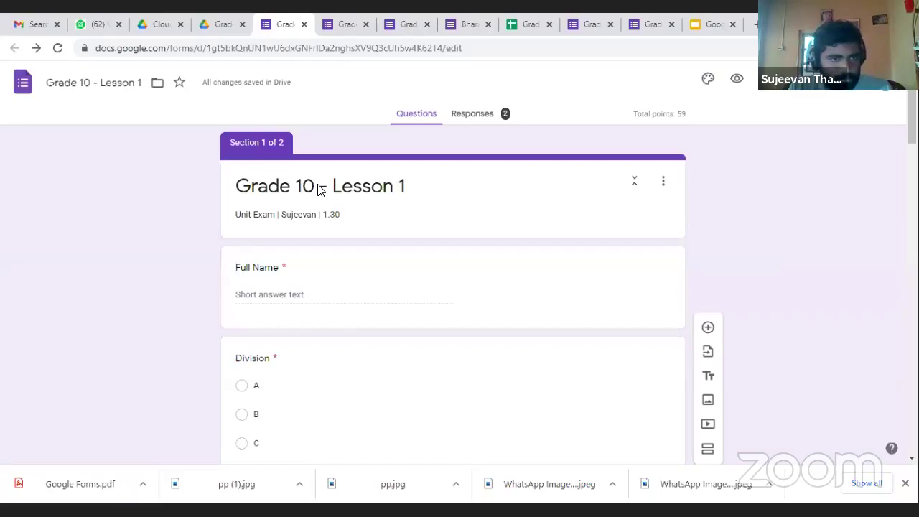
click(763, 92)
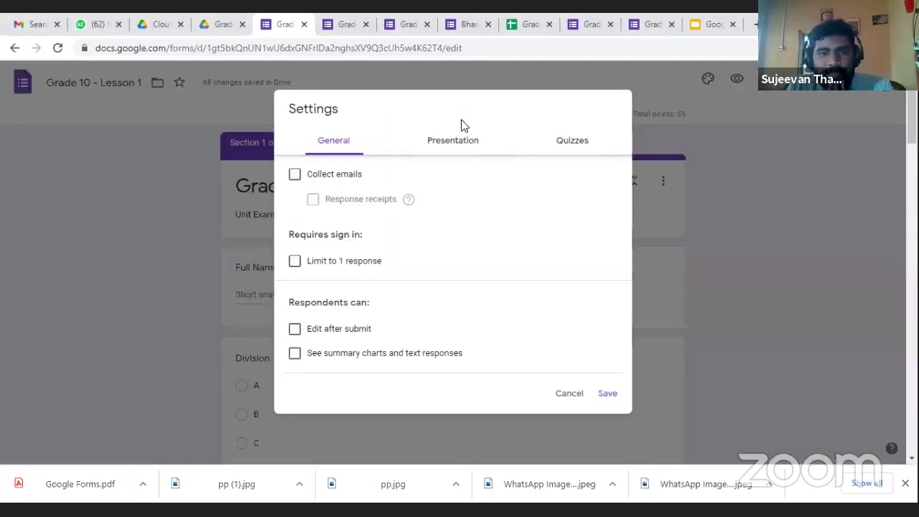
click(589, 149)
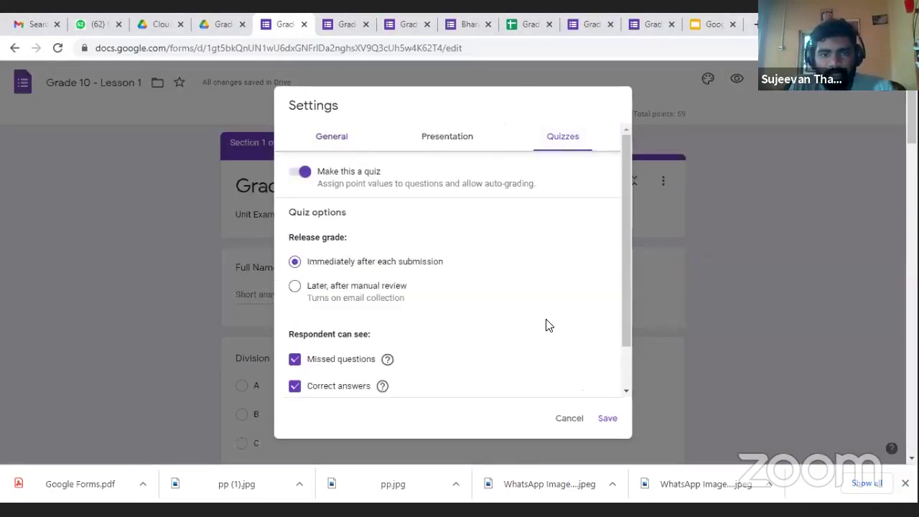
click(607, 418)
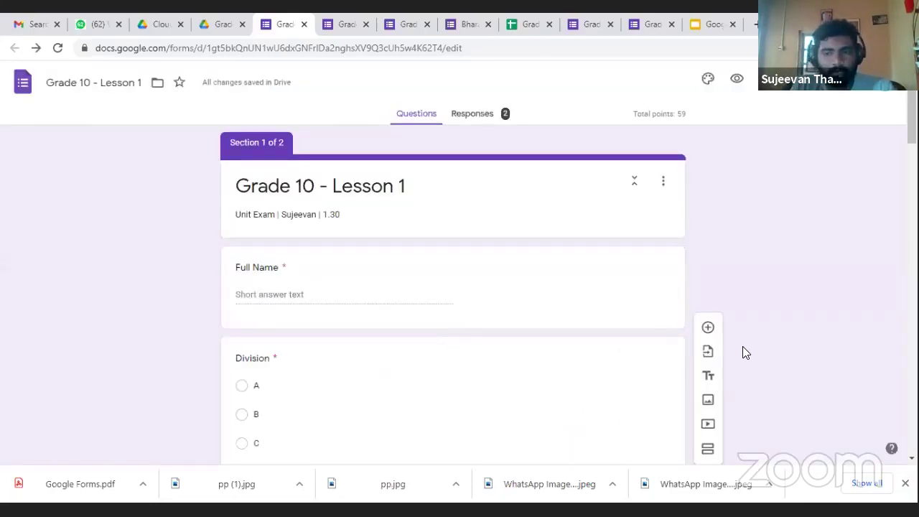
Open the first Section 2 question and close its answer feedback editor.
scroll(742, 346, down, 4)
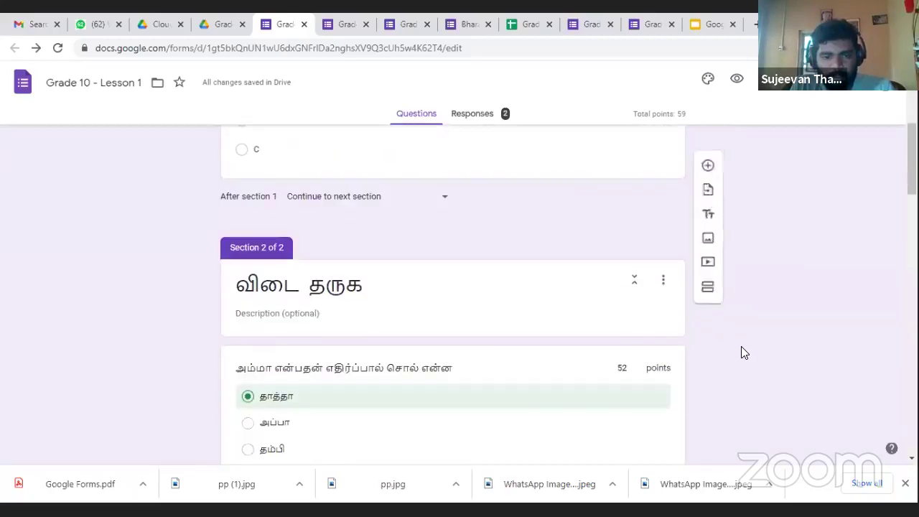
key(ctrl+a)
scroll(670, 379, up, 1)
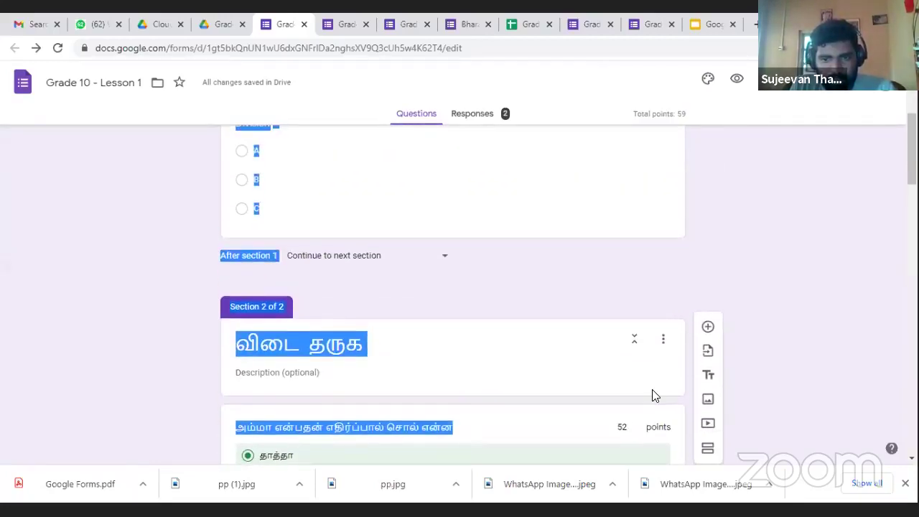
scroll(653, 395, down, 1)
scroll(653, 393, down, 3)
click(631, 262)
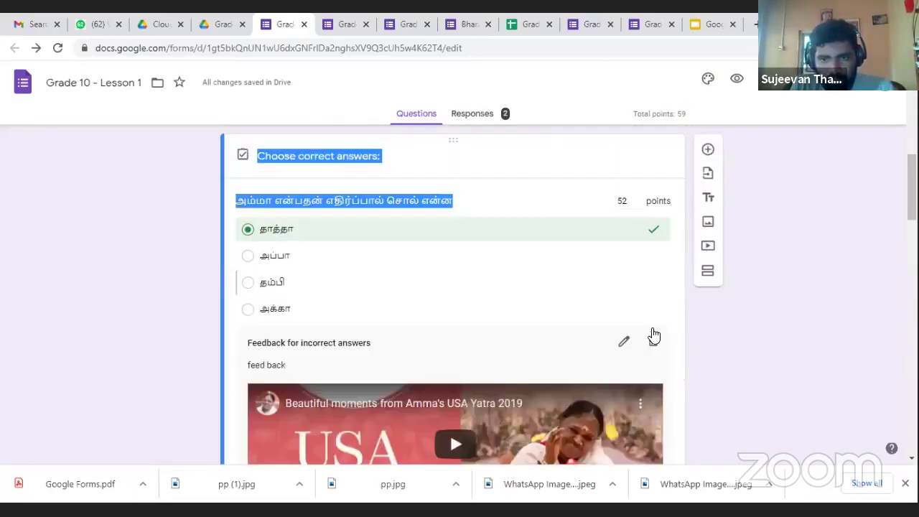
scroll(615, 341, down, 2)
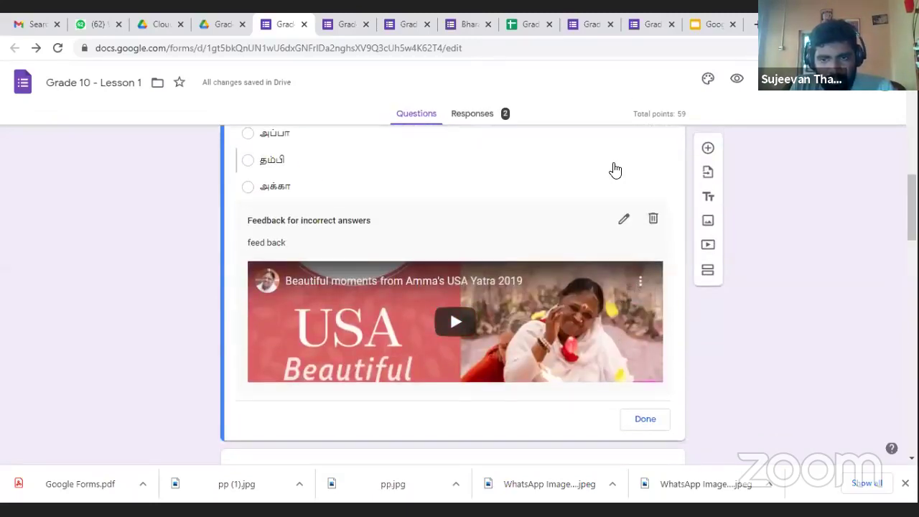
scroll(646, 410, down, 3)
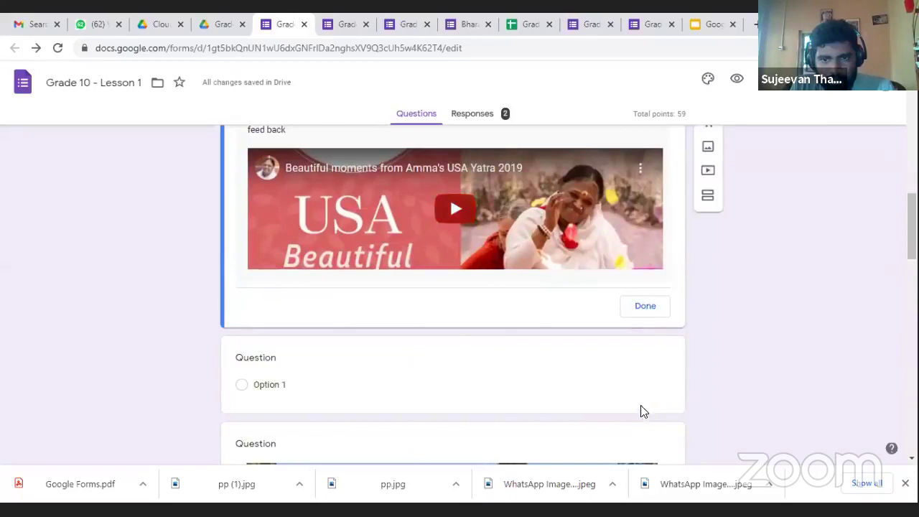
click(651, 313)
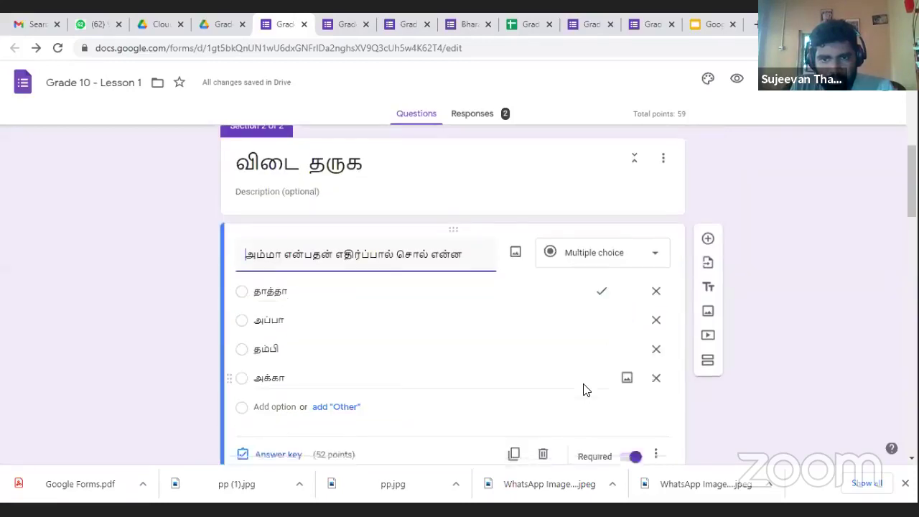
Turn on Shuffle option order for that question and confirm it is enabled.
click(654, 374)
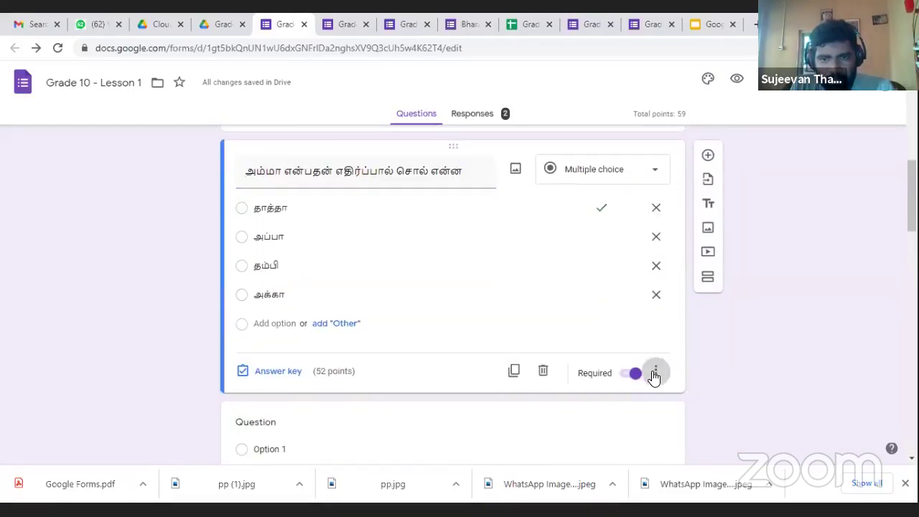
click(655, 374)
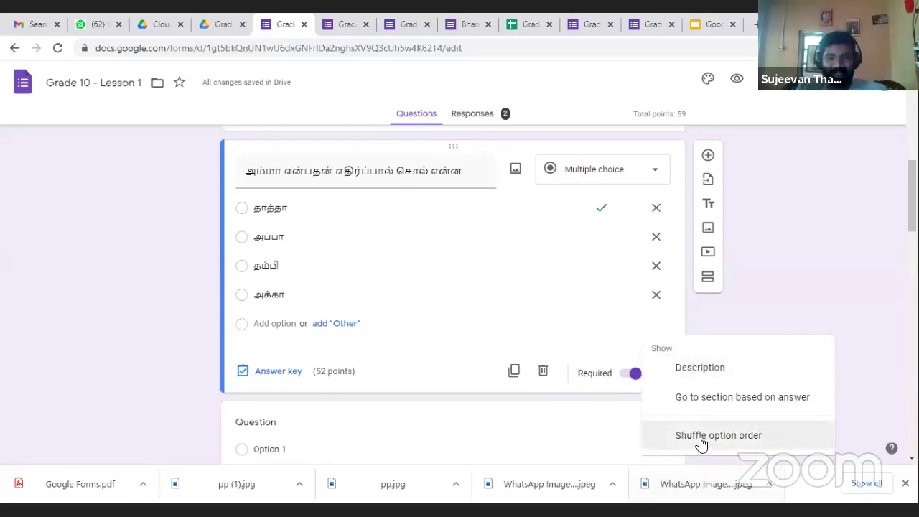
click(224, 371)
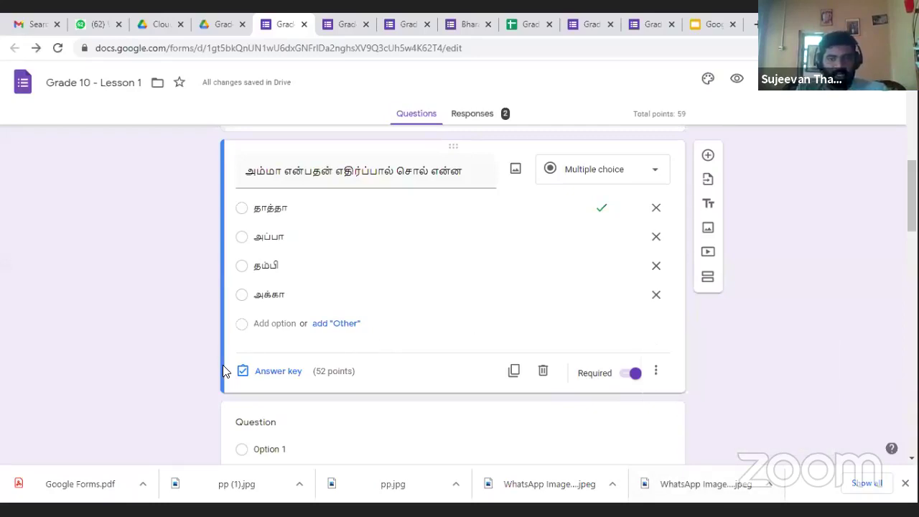
click(655, 375)
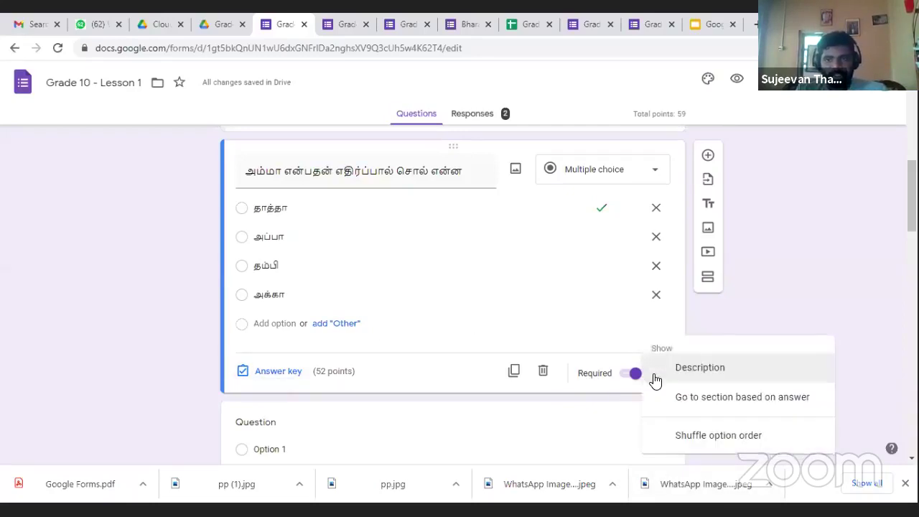
click(694, 438)
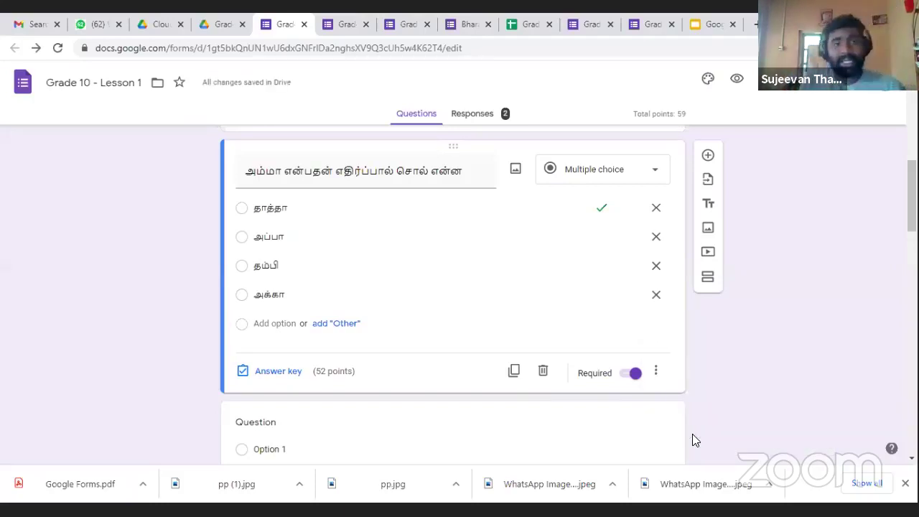
click(656, 371)
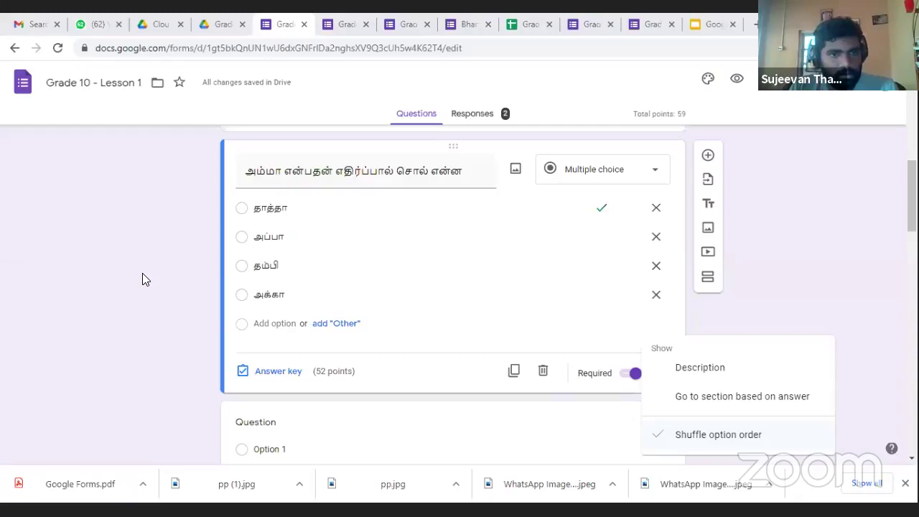
click(843, 325)
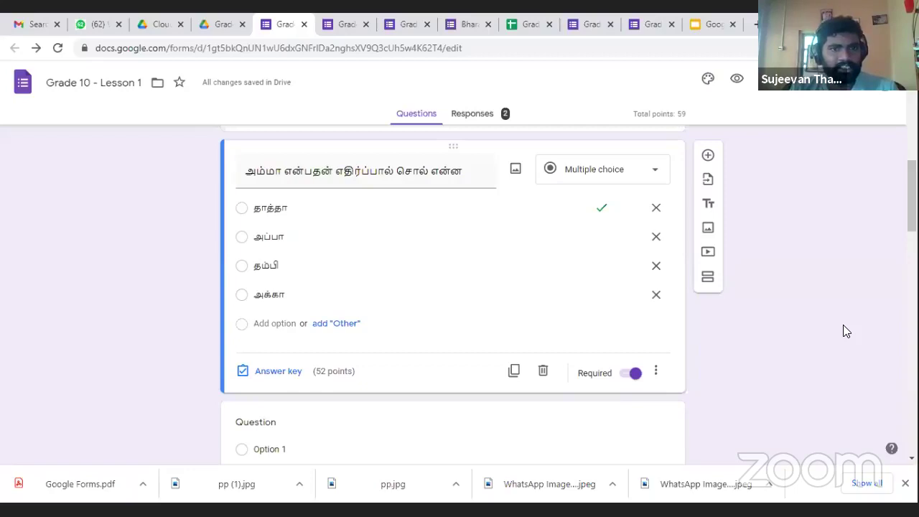
Select the question title, then dismiss an accidental browser page menu.
triple_click(388, 177)
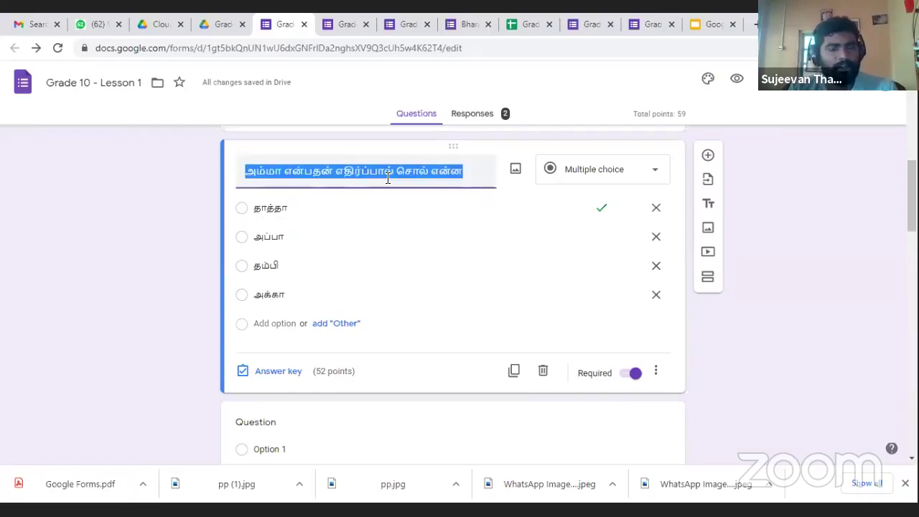
click(452, 129)
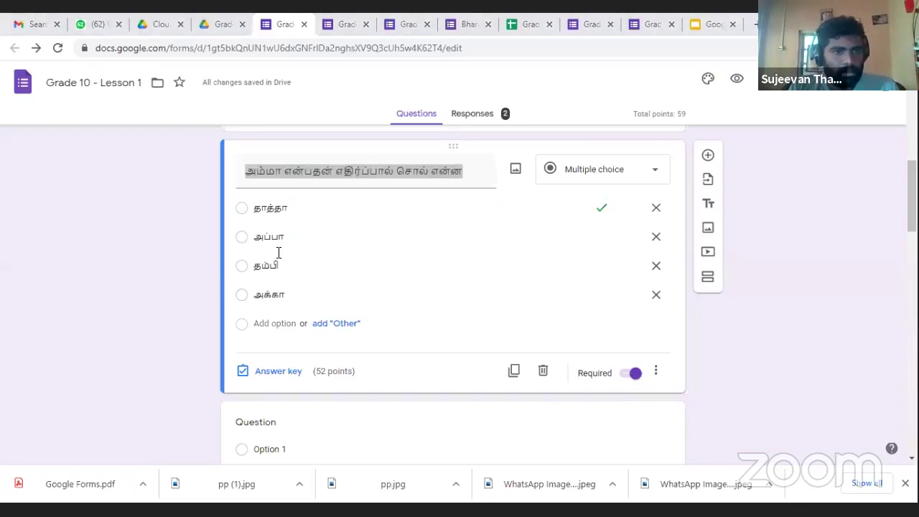
right_click(729, 298)
click(729, 346)
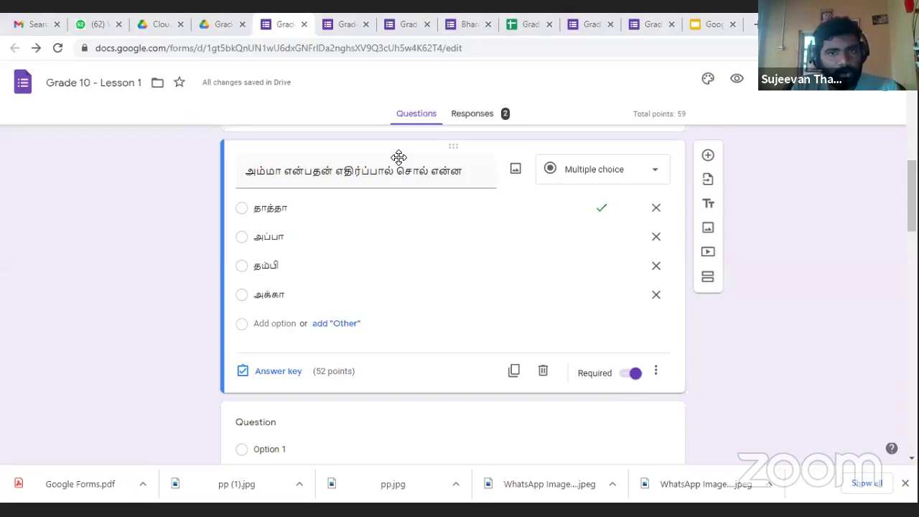
From My Drive in the Drive tab, create a new blank Google Forms form.
click(221, 31)
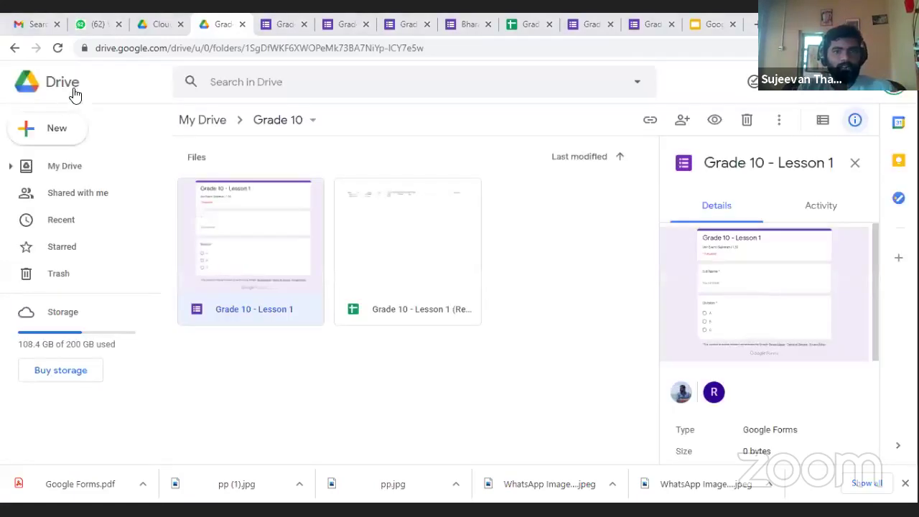
click(76, 95)
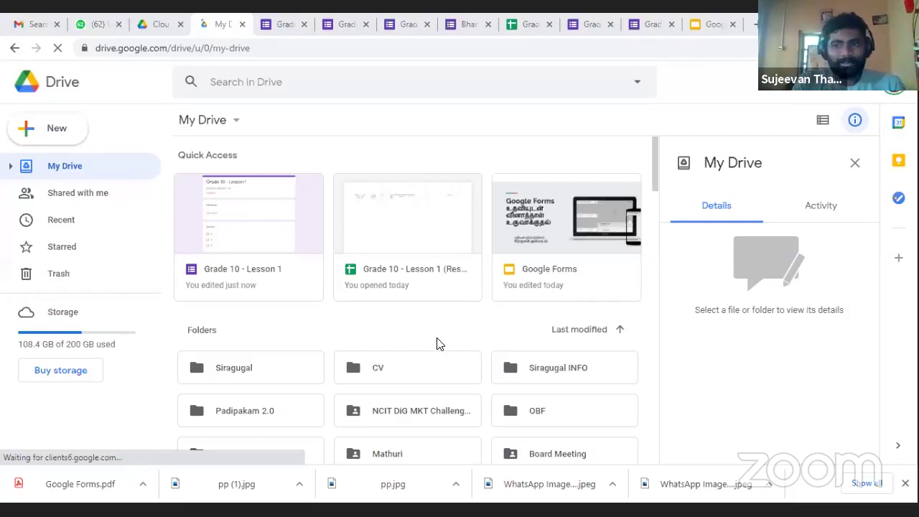
click(58, 133)
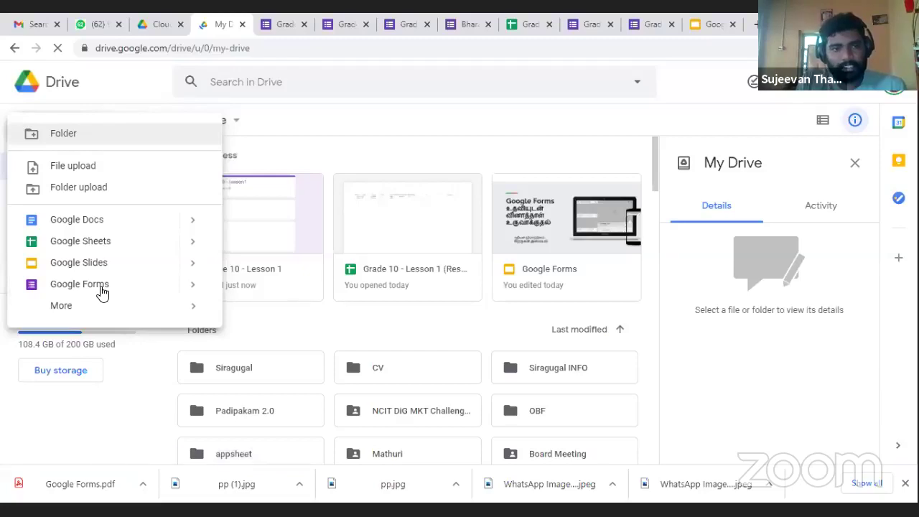
click(197, 288)
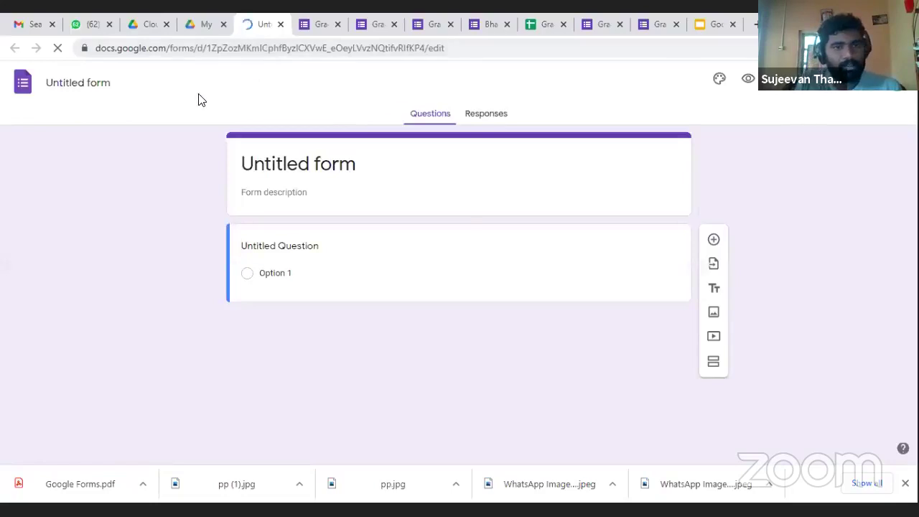
Name the new form 'Grade' and enable Make this a quiz in Settings.
click(78, 87)
text(Grad)
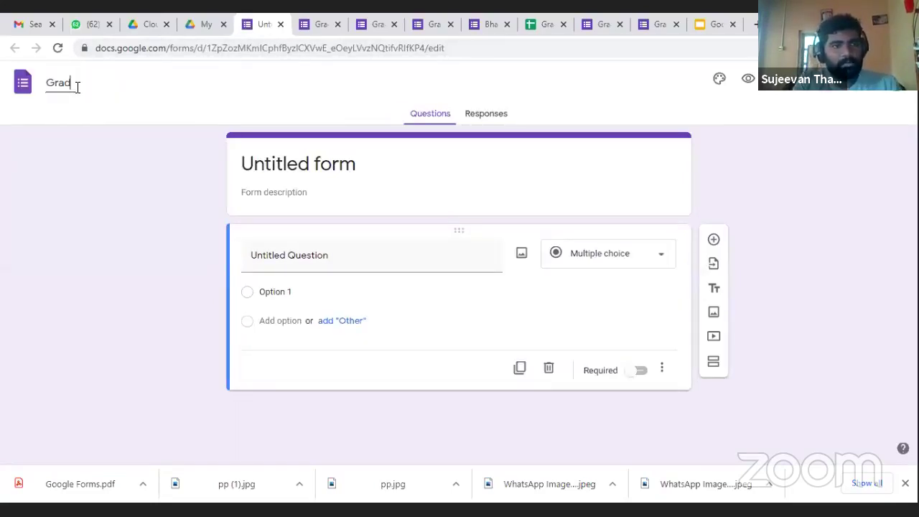
text(e)
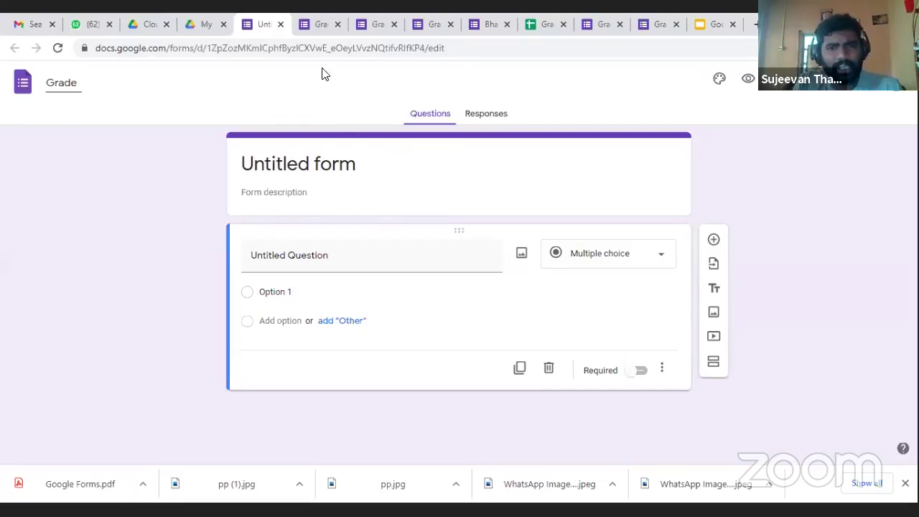
click(786, 99)
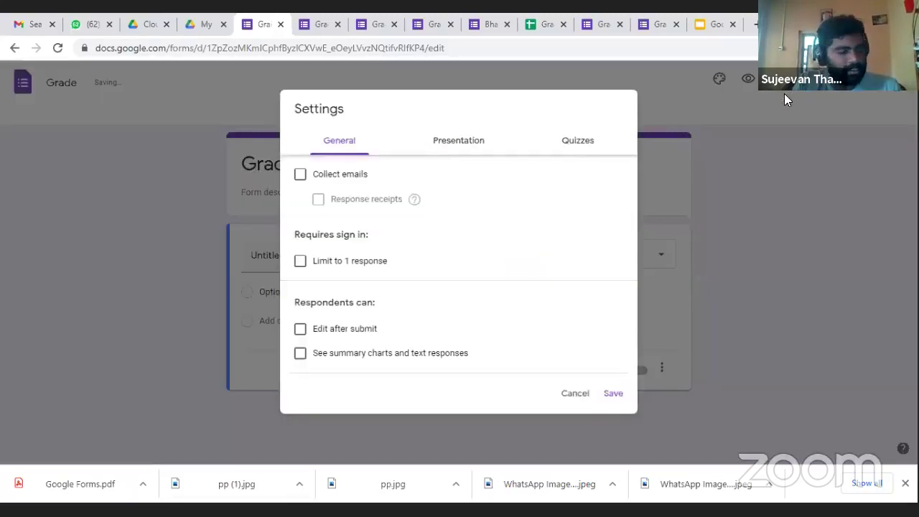
click(582, 141)
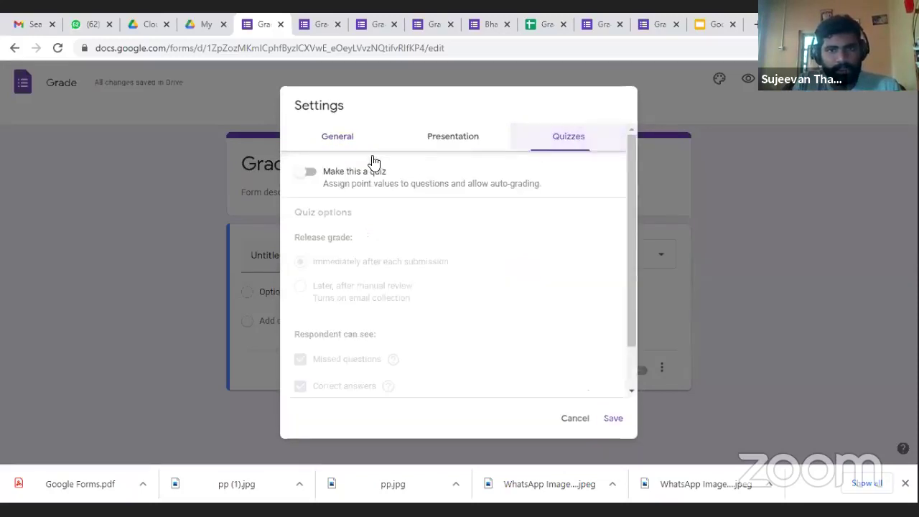
click(307, 172)
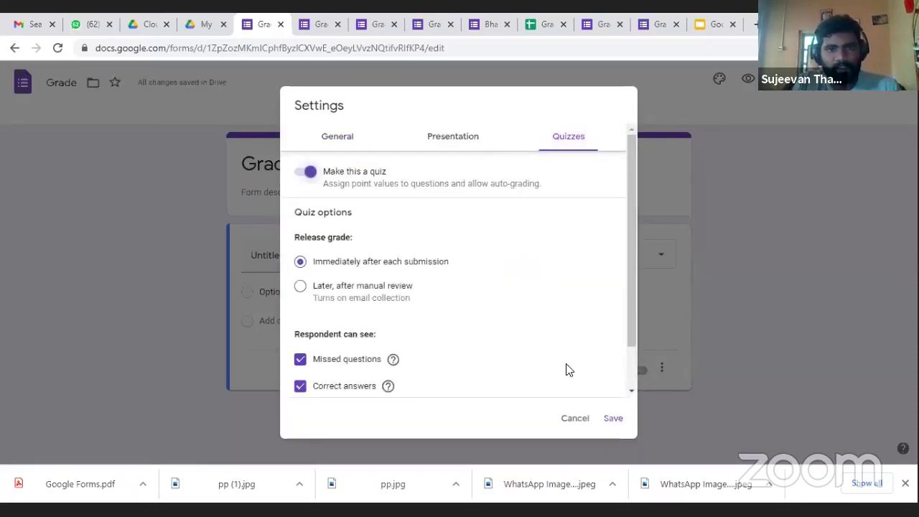
click(609, 419)
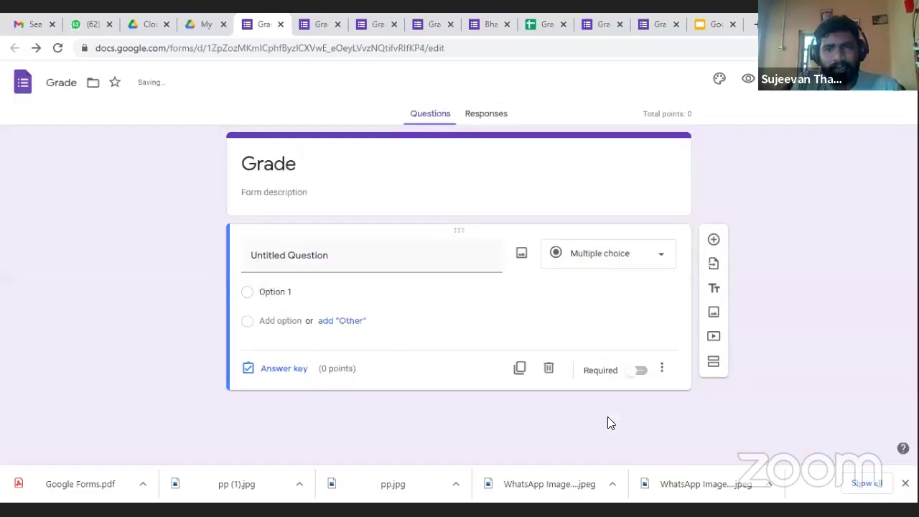
Write the question 'what is the color' with options Red, REd and blu.
click(275, 259)
text(W)
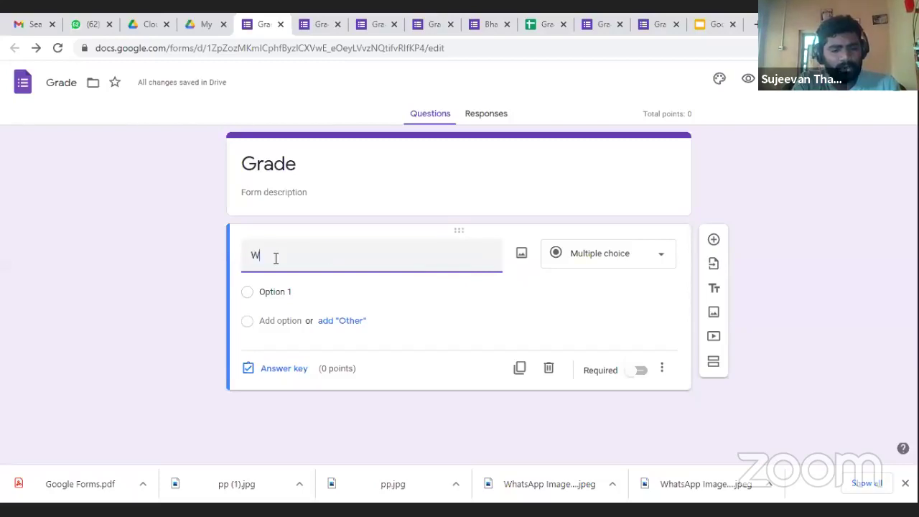
text(h)
key(BackSpace)
key(BackSpace)
text(what)
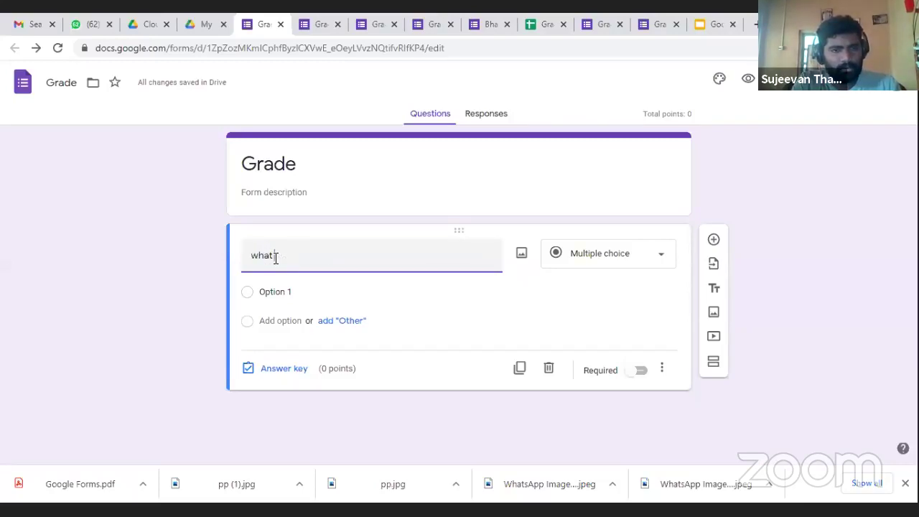
text( is the color)
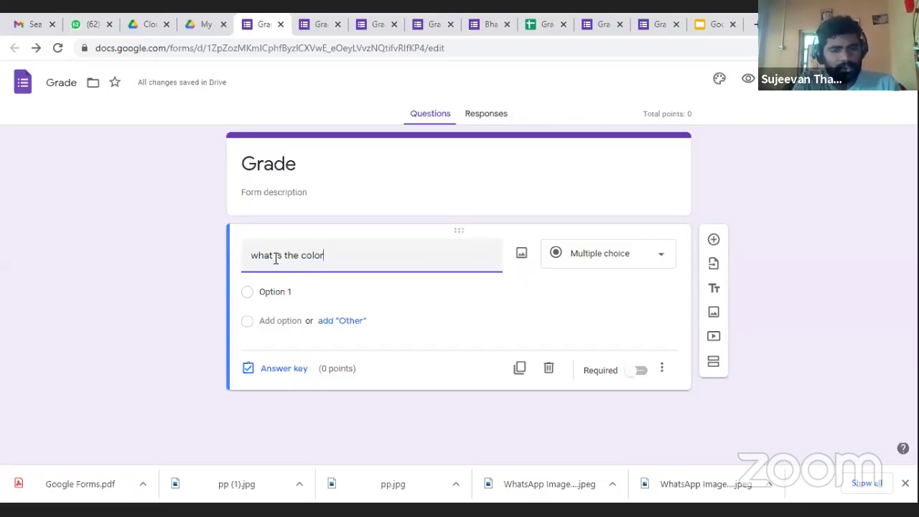
click(281, 291)
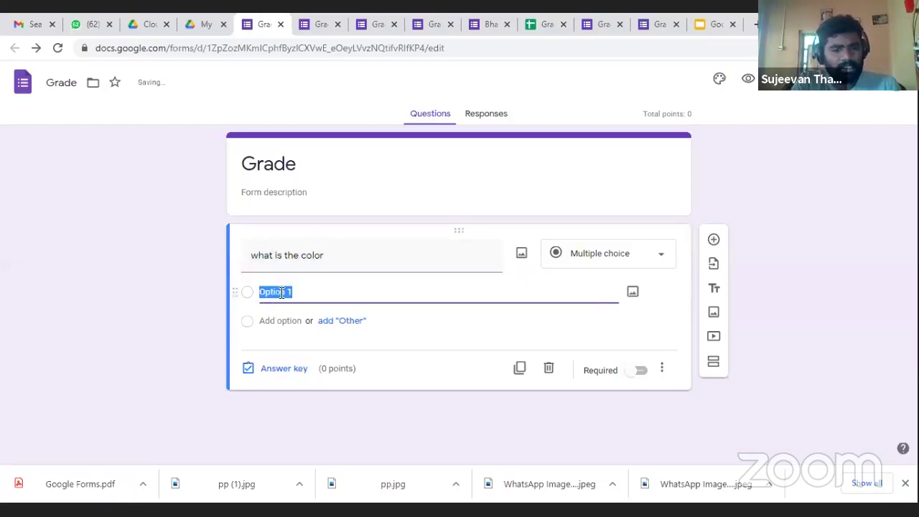
text(Red)
key(Return)
text(REd)
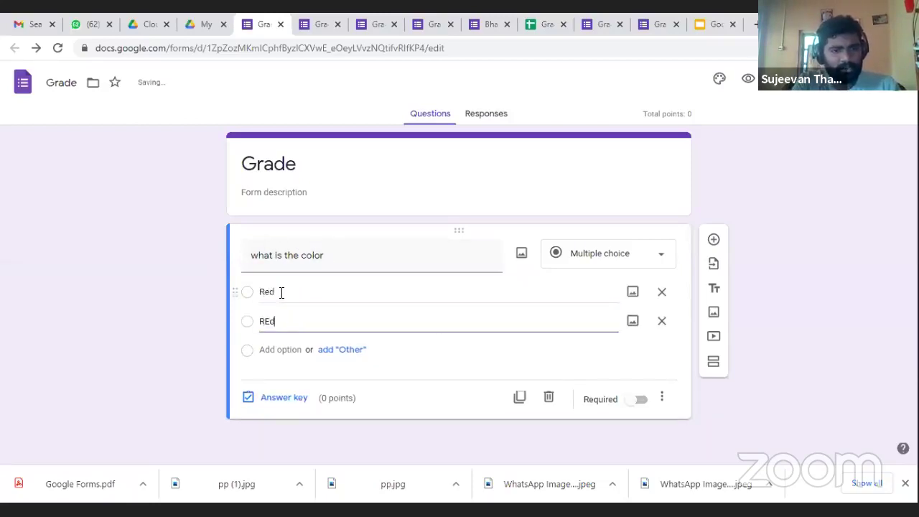
key(Return)
text(blue)
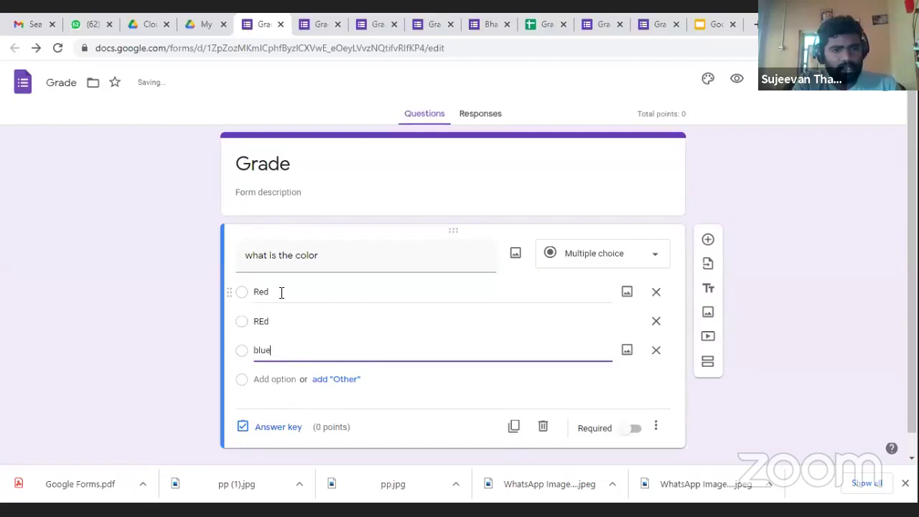
key(Return)
Mark REd as the correct answer worth 1 point and save the answer feedback.
scroll(390, 402, down, 1)
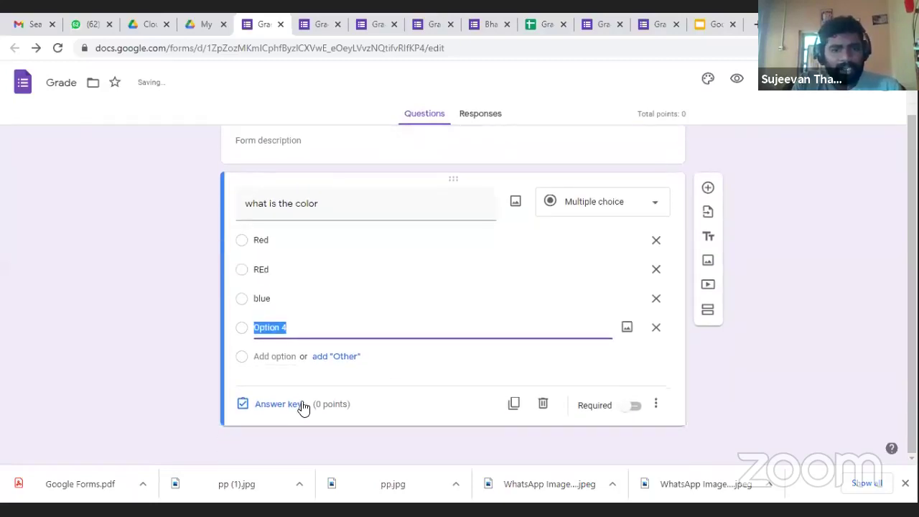
click(294, 406)
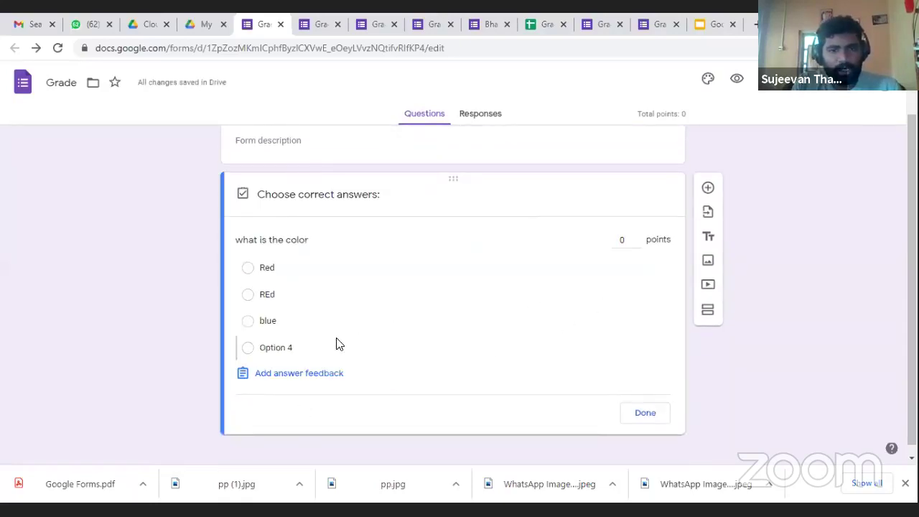
click(249, 296)
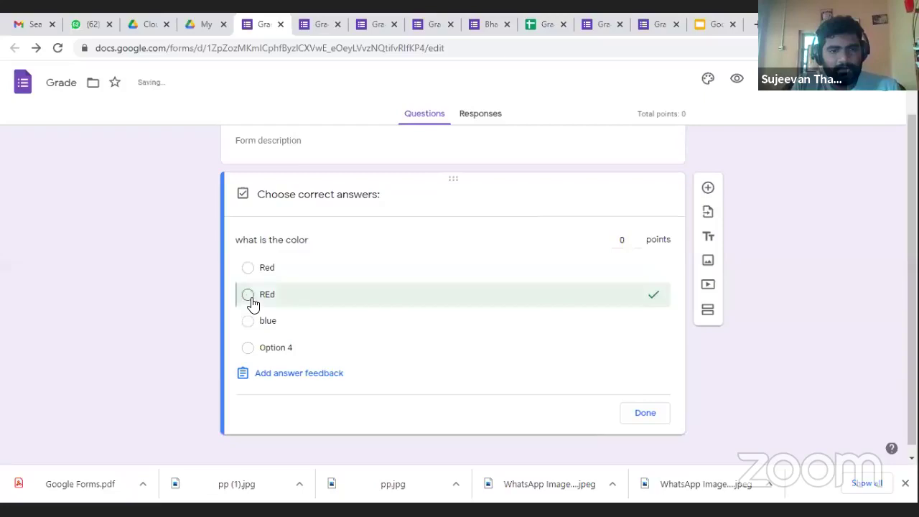
click(623, 240)
text(1)
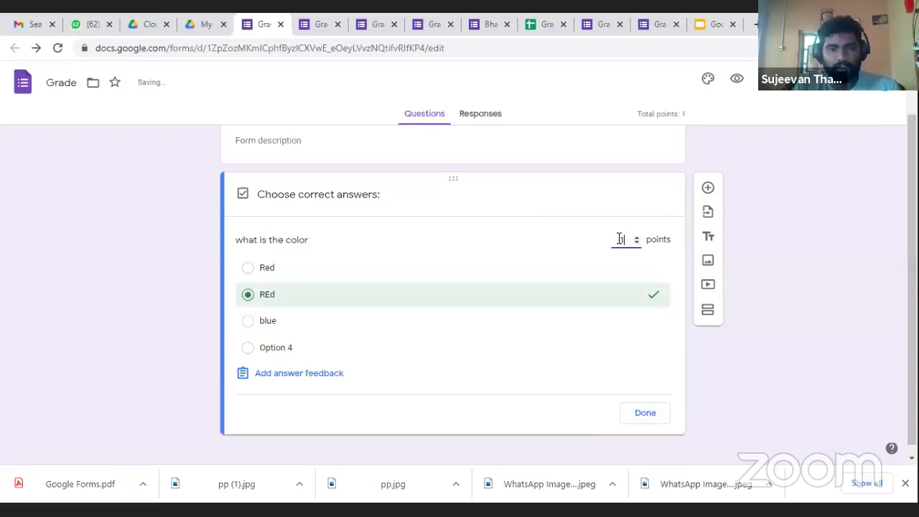
click(295, 375)
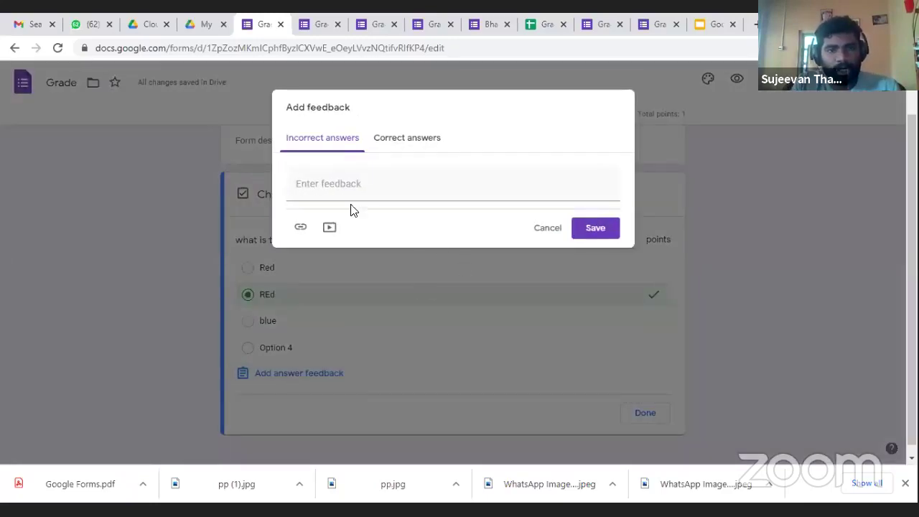
click(374, 147)
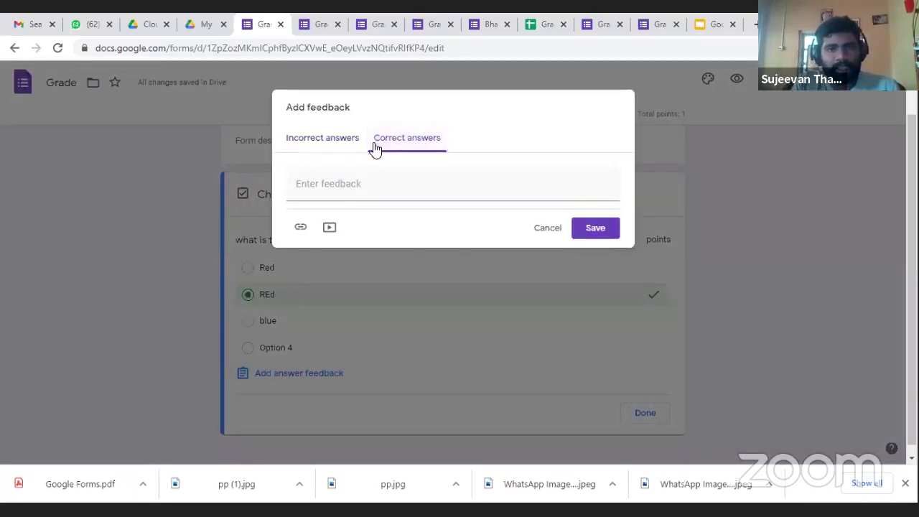
click(331, 138)
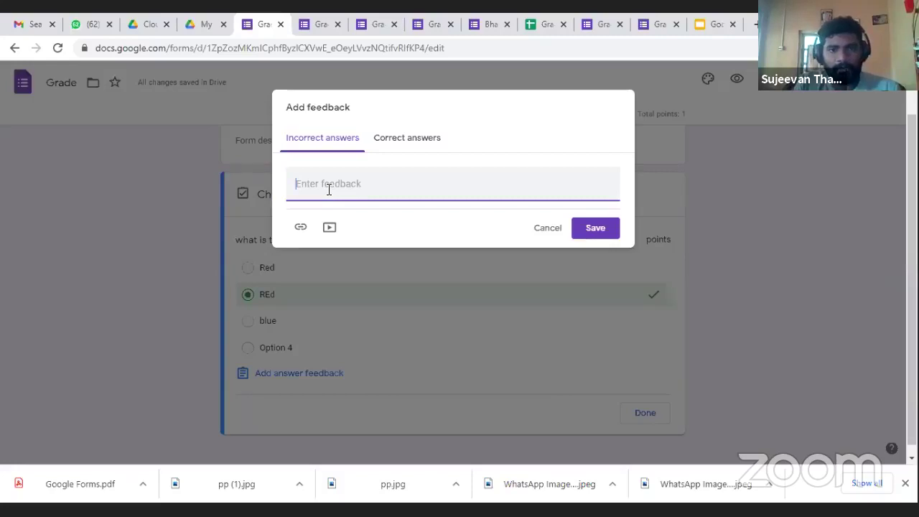
click(597, 228)
scroll(755, 179, up, 1)
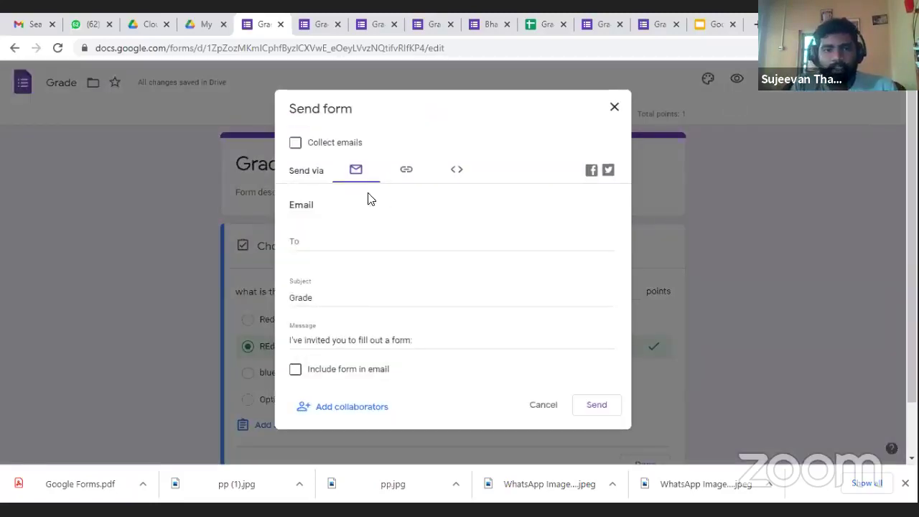
Check the form's shareable link in Send form, close it, and open Responses.
click(293, 242)
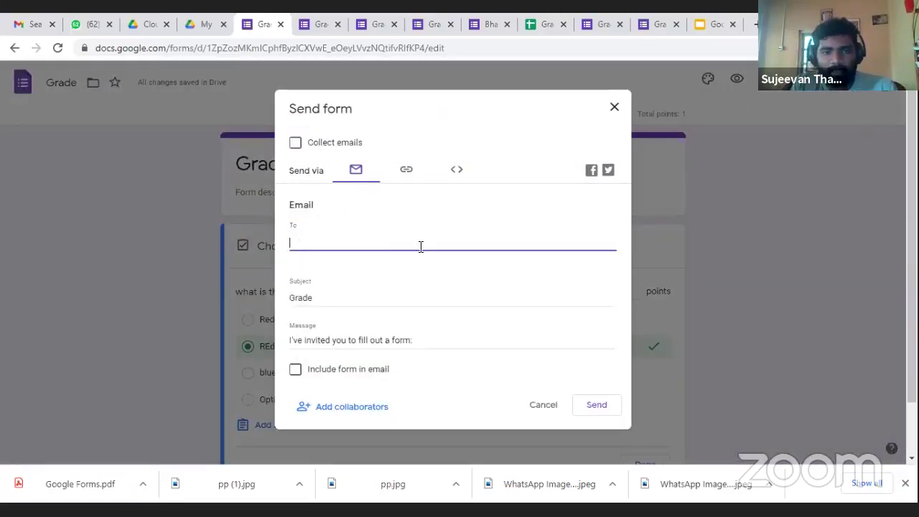
click(407, 171)
click(361, 232)
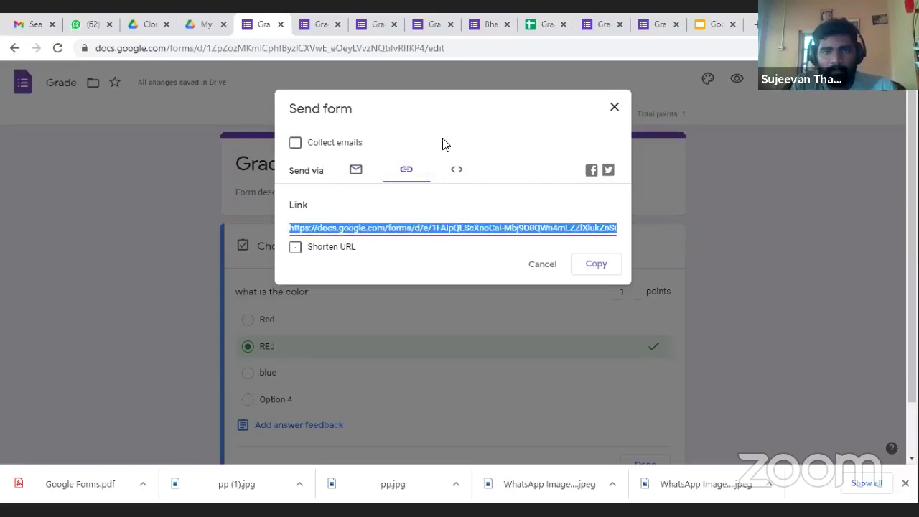
click(540, 267)
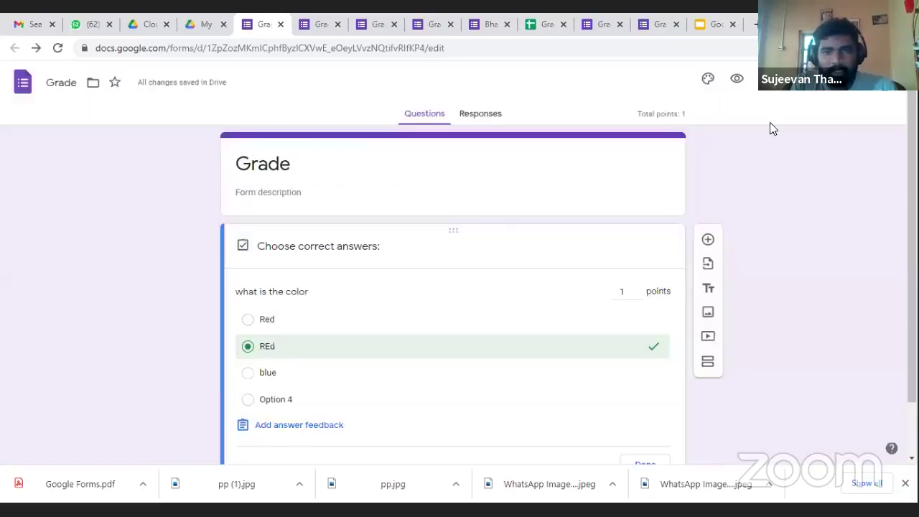
click(771, 99)
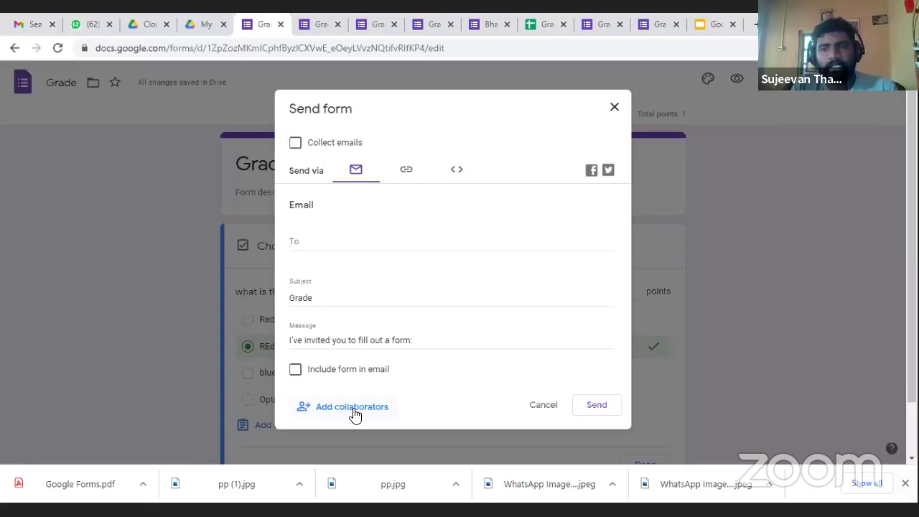
click(615, 109)
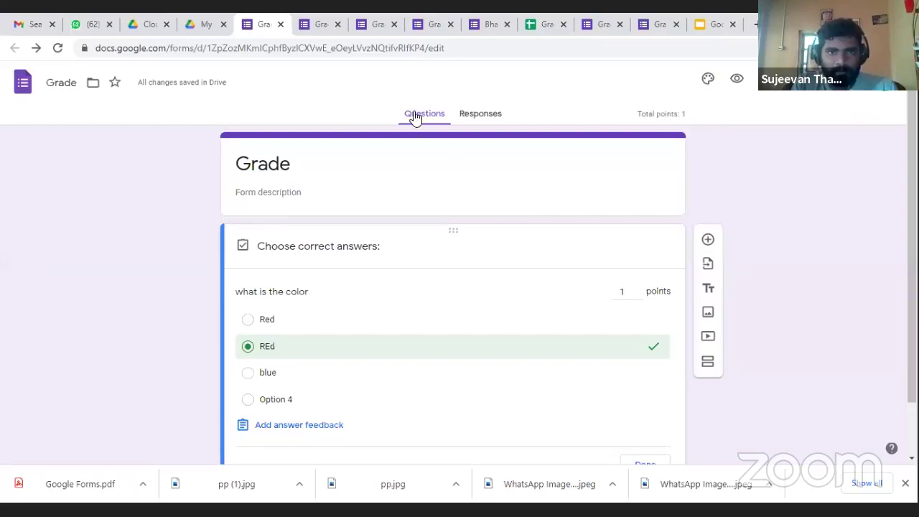
click(477, 115)
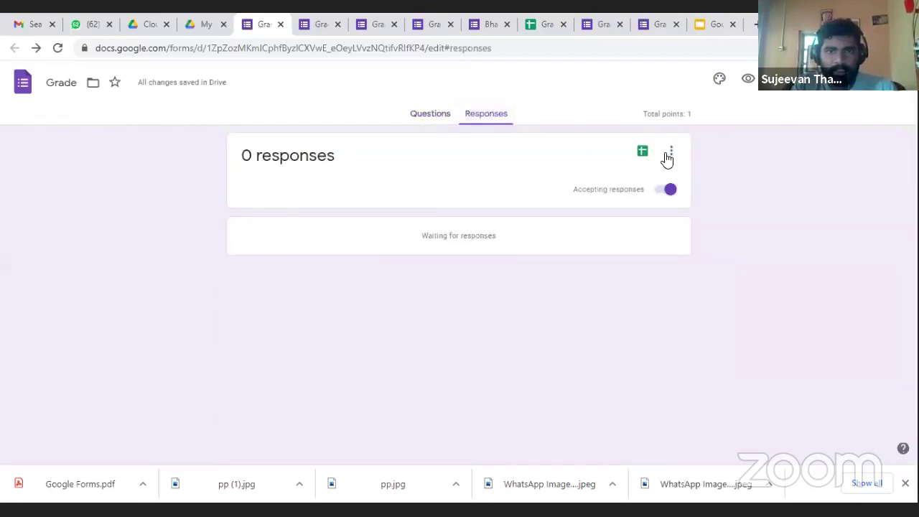
Open the linked 'Grade 10 - Lesson 1 (Responses)' spreadsheet in Sheets.
click(629, 147)
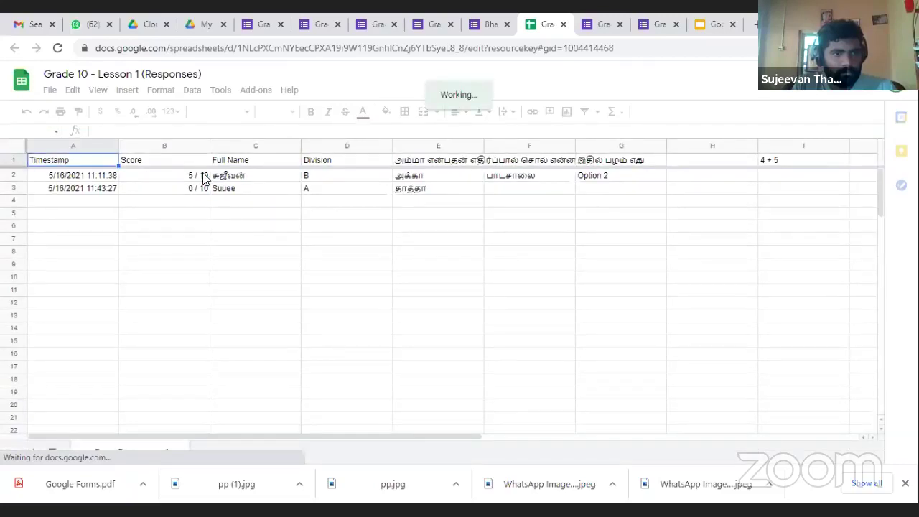
Look over the File > Download formats for the responses sheet, then dismiss the menu.
click(49, 91)
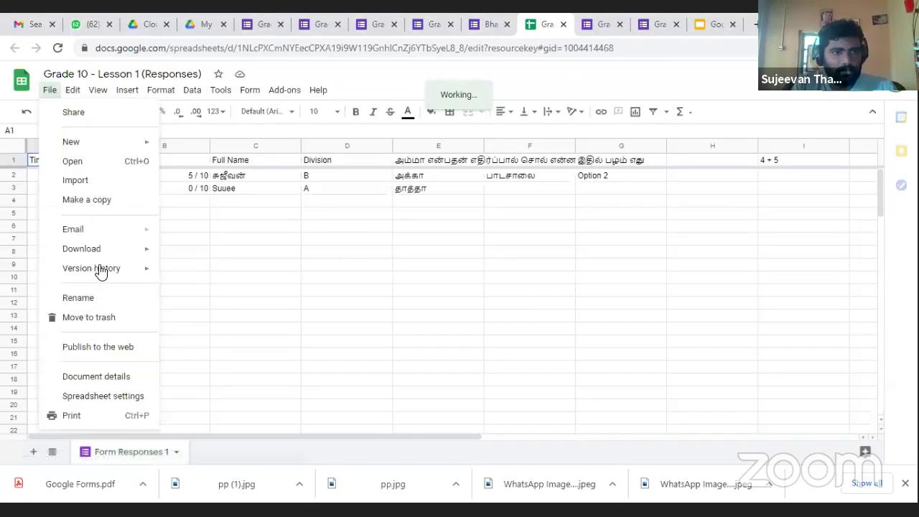
mouse_move(115, 249)
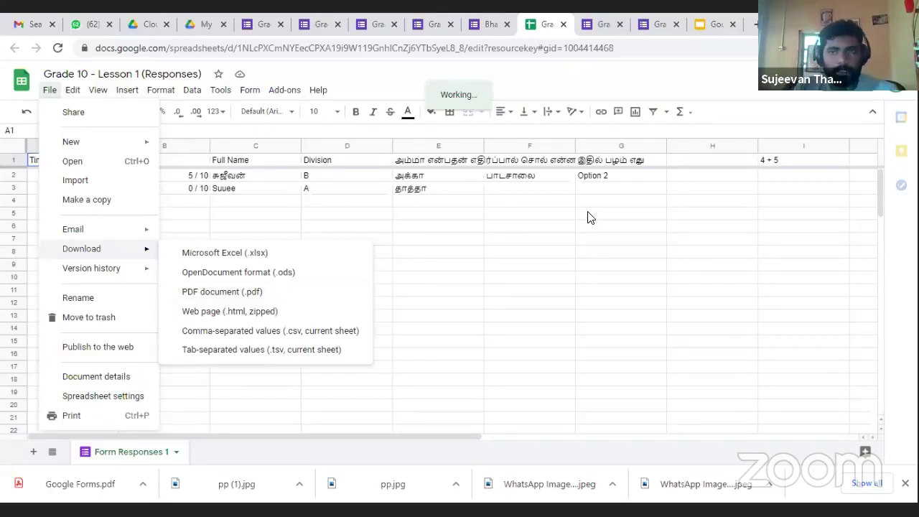
key(Escape)
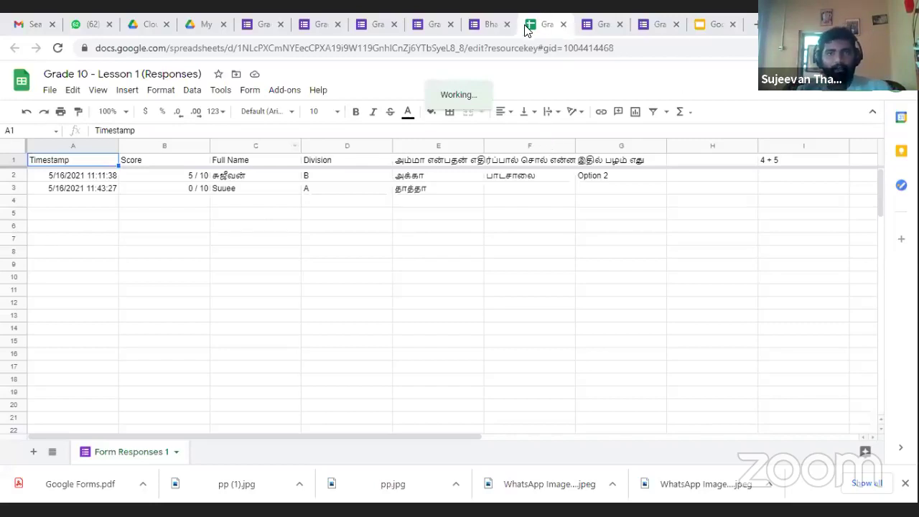
Move from the responses sheet to the browser tab showing the live Grade 10 - Lesson 1 form.
click(280, 50)
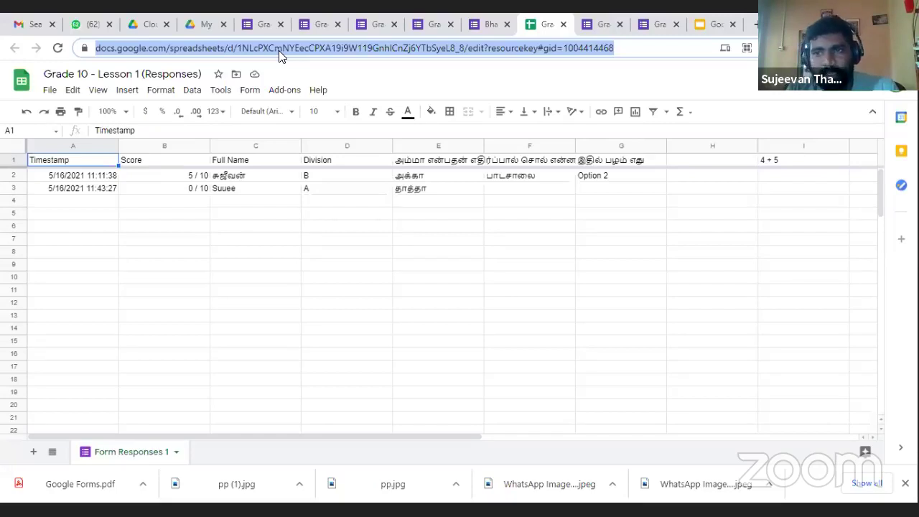
click(686, 18)
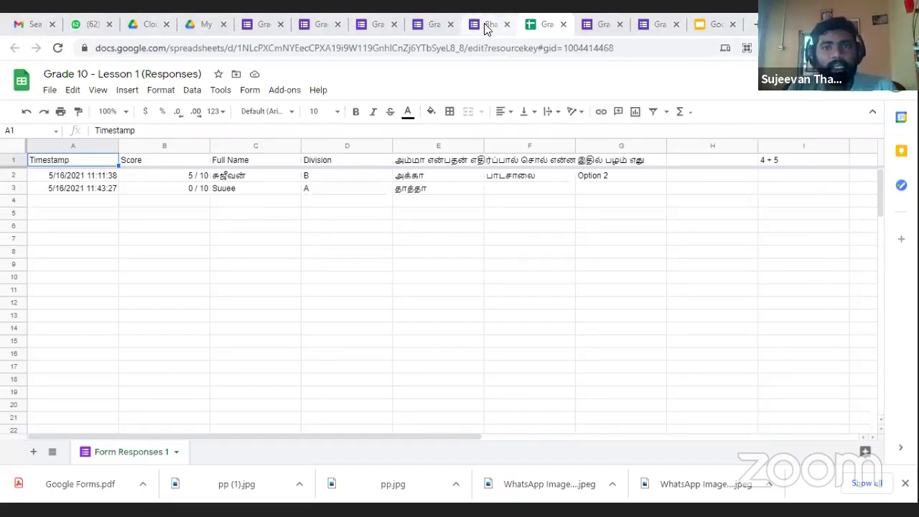
click(596, 29)
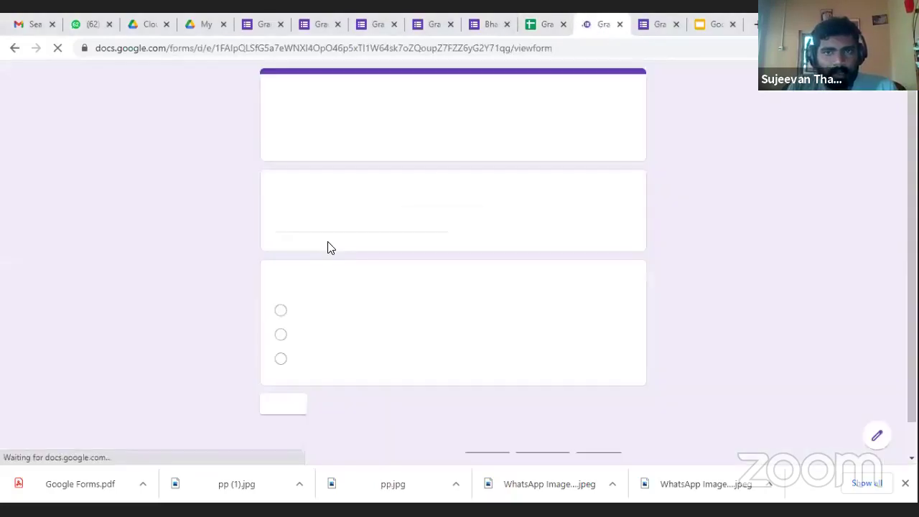